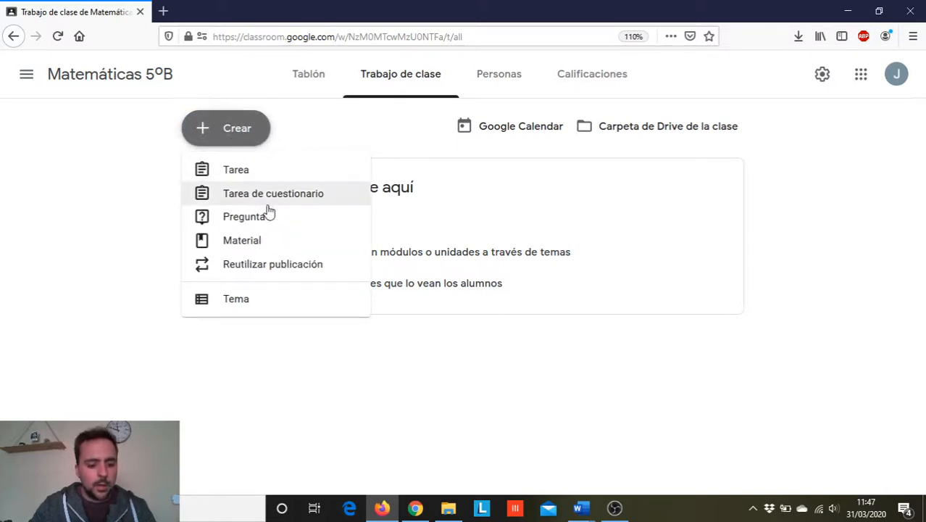
- Start a new quiz assignment (Tarea de cuestionario) in the Matemáticas 5ºB class
key(super+plus)
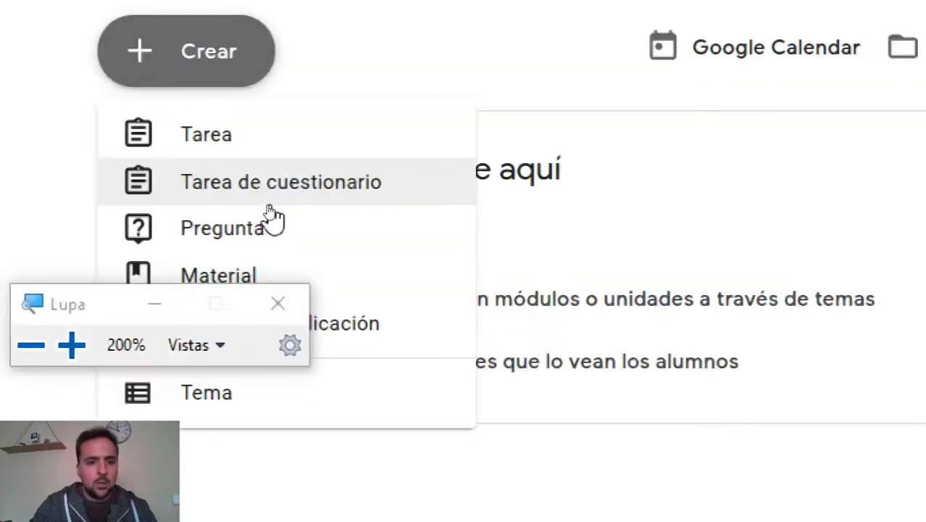
key(super+minus)
key(super+Escape)
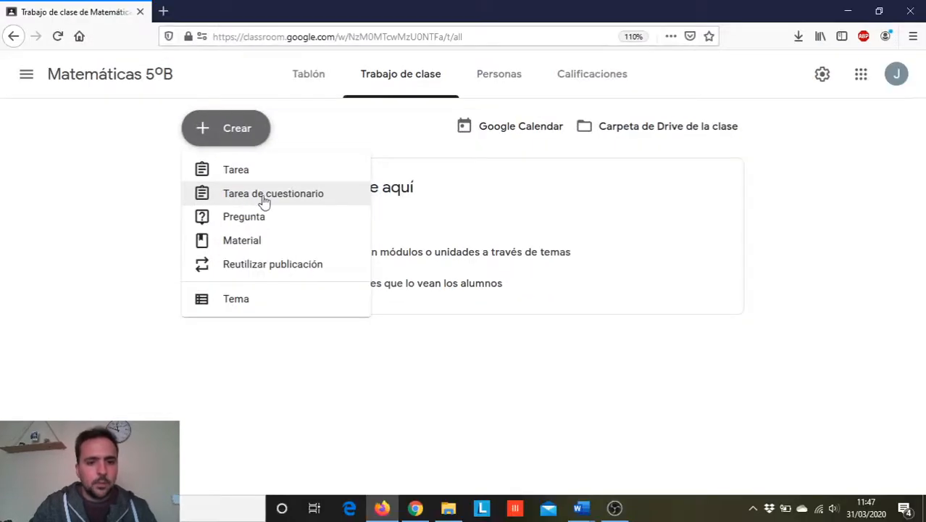
click(263, 197)
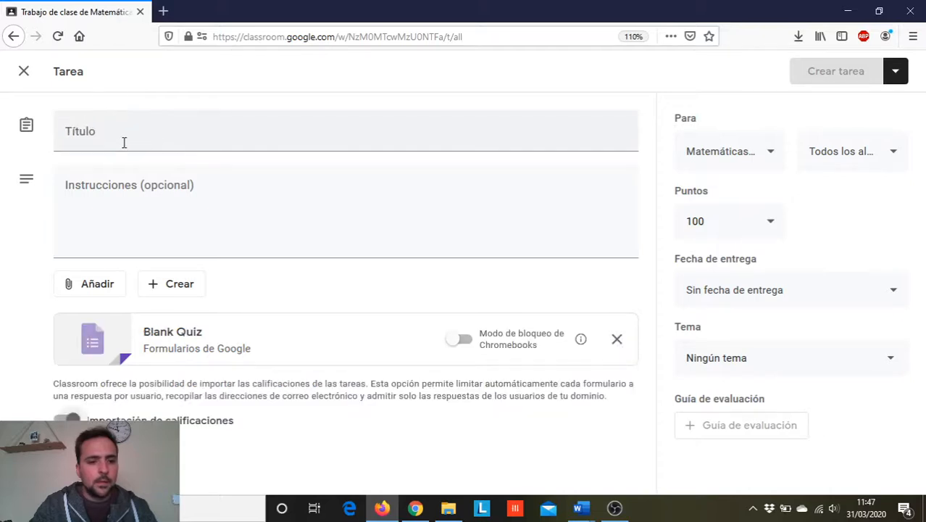
- Title the assignment "Repaso números decimales y fracciones"
click(118, 138)
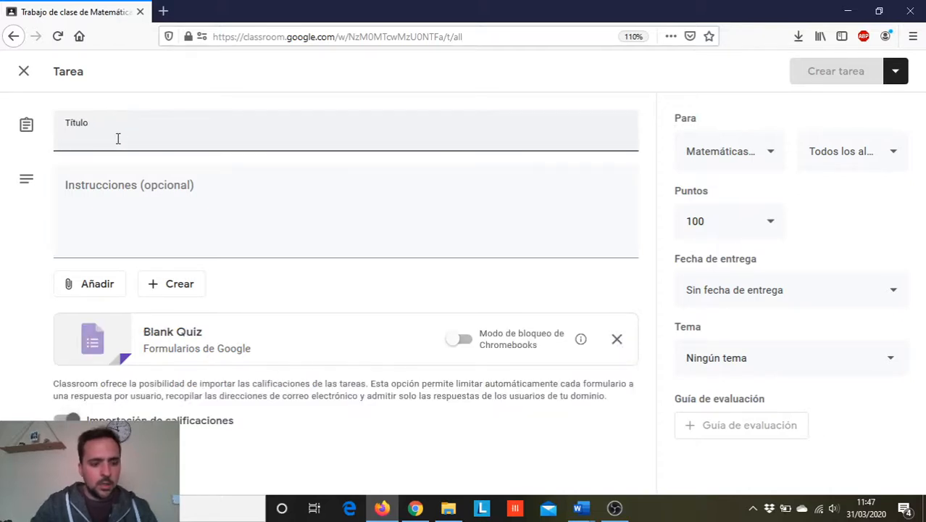
text(Repas)
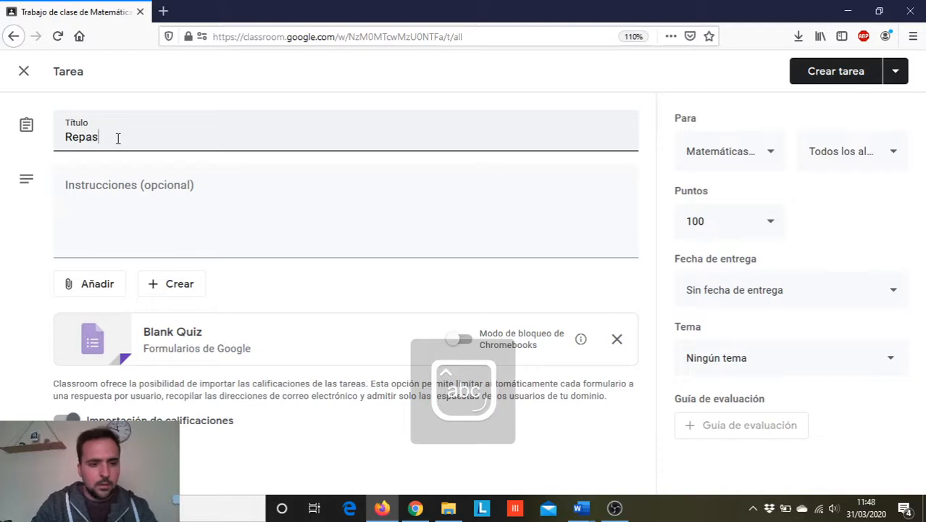
text(o número)
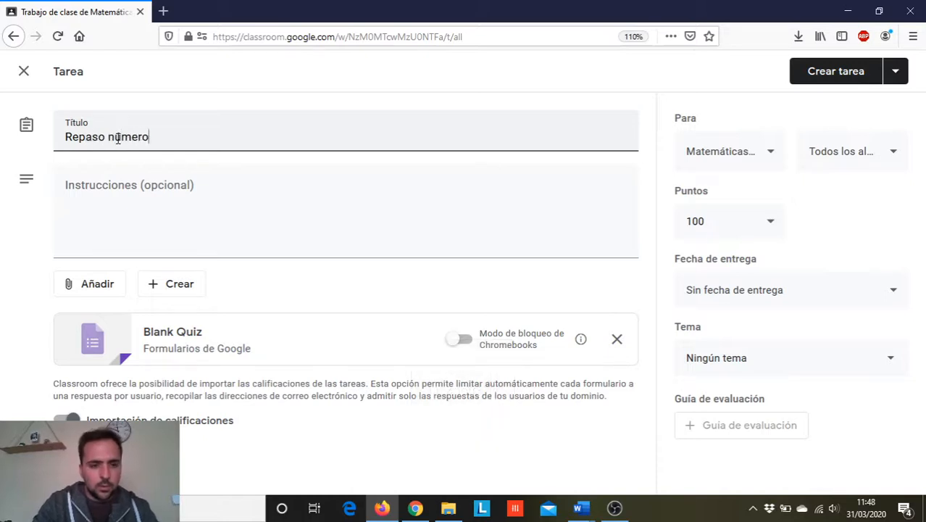
text(s decimales)
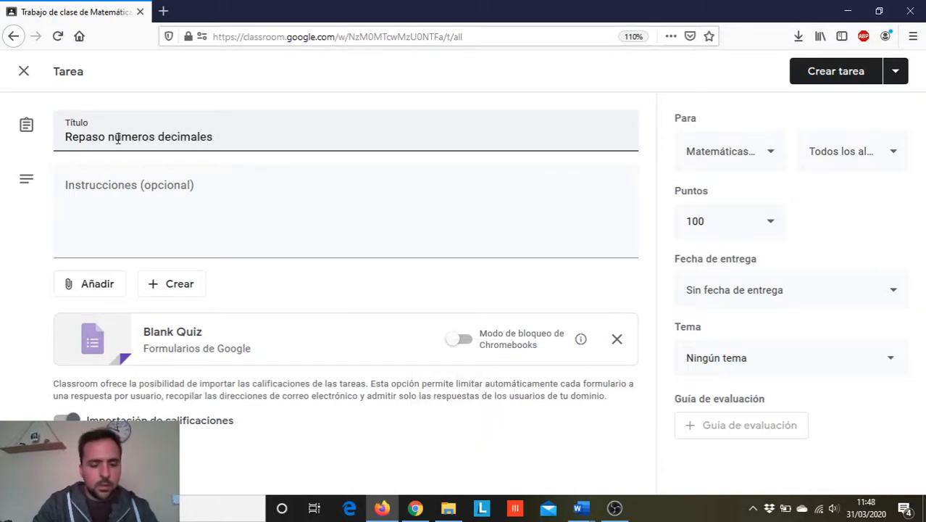
text( y fracciones)
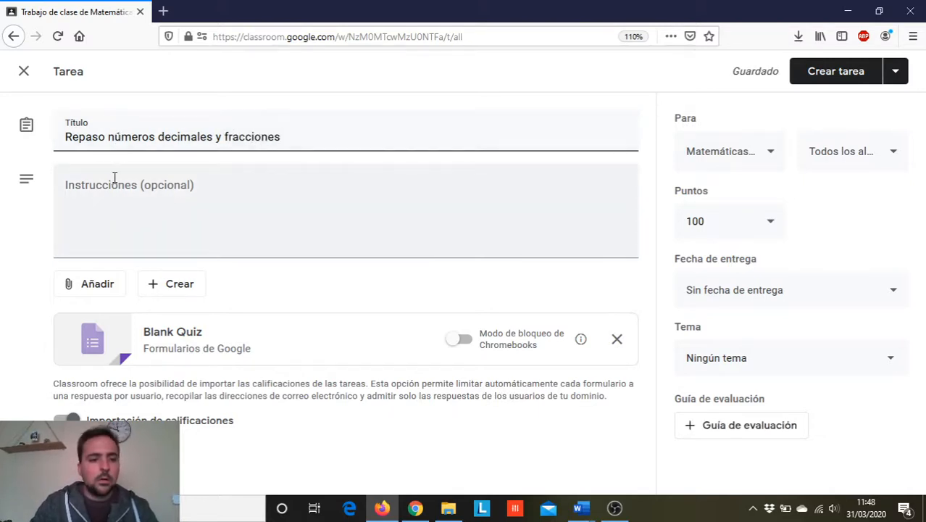
- Review the assignment's attachment sources, grade import setting and student recipients
click(103, 293)
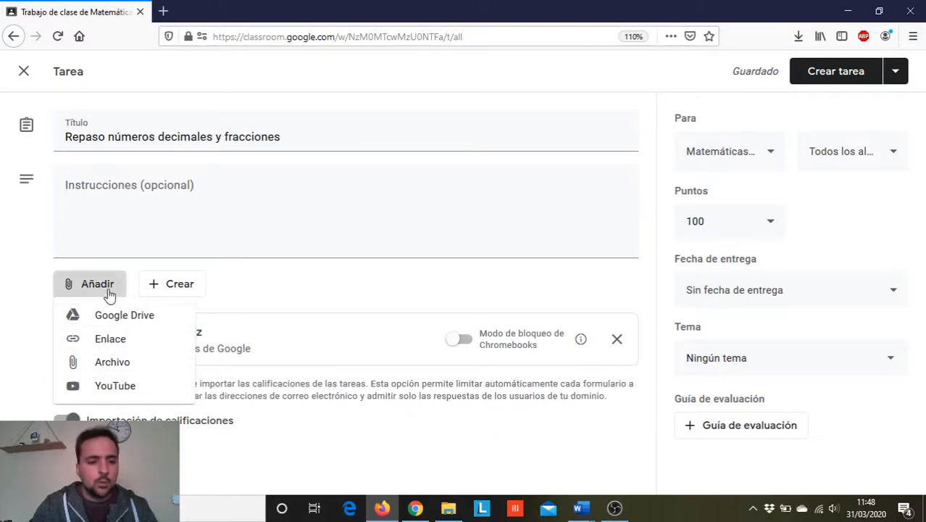
click(114, 184)
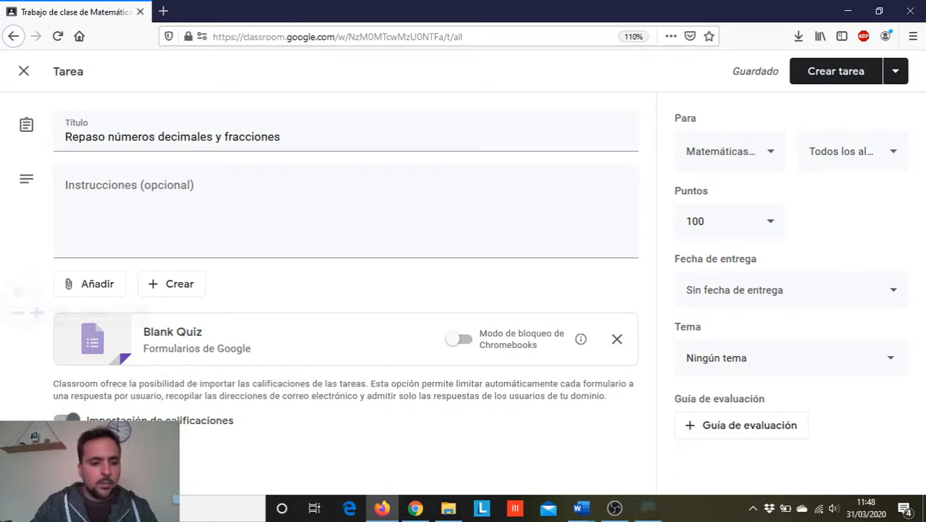
key(super+plus)
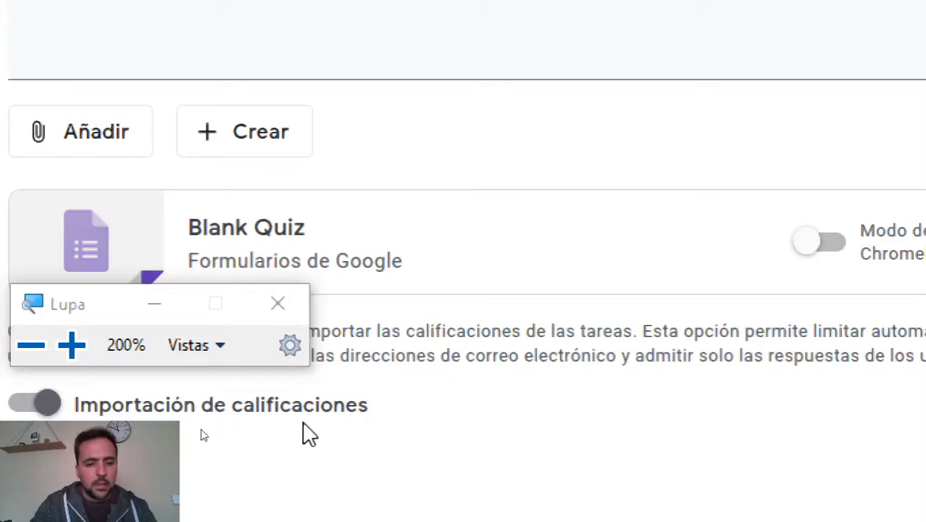
key(super+Escape)
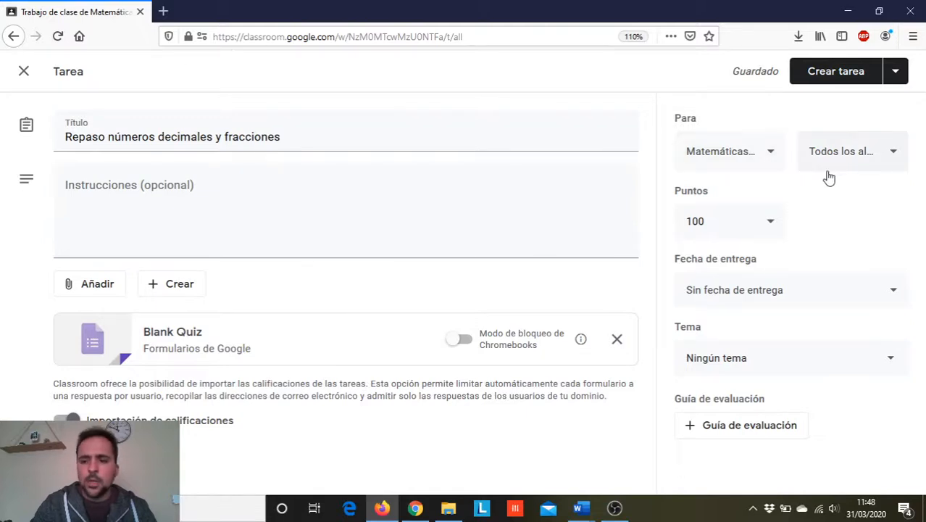
click(894, 156)
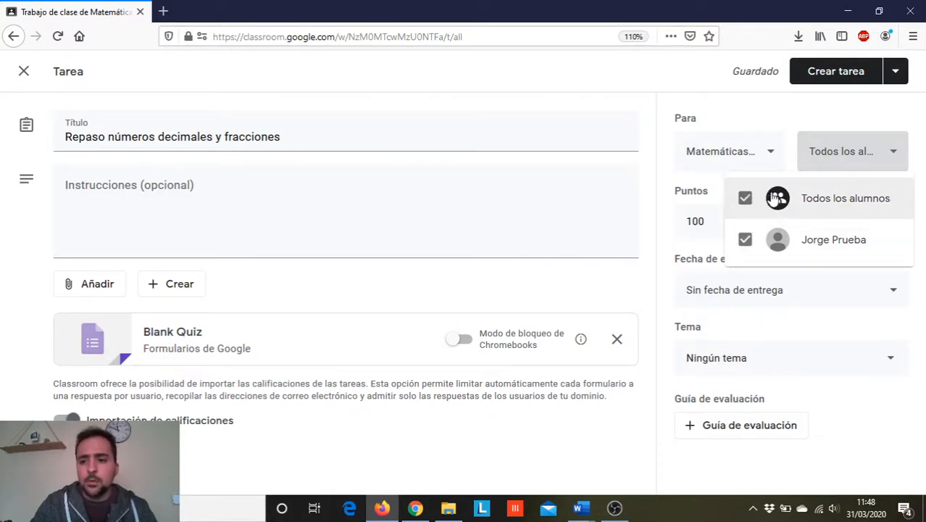
click(893, 150)
- Set the assignment to 10 points with a due date of 2 April 2020 at 14:00
click(742, 221)
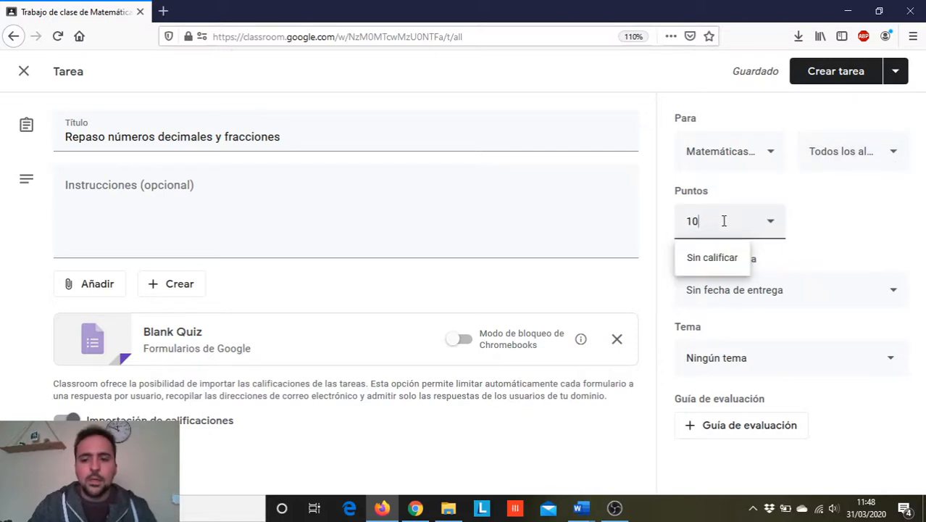
click(767, 293)
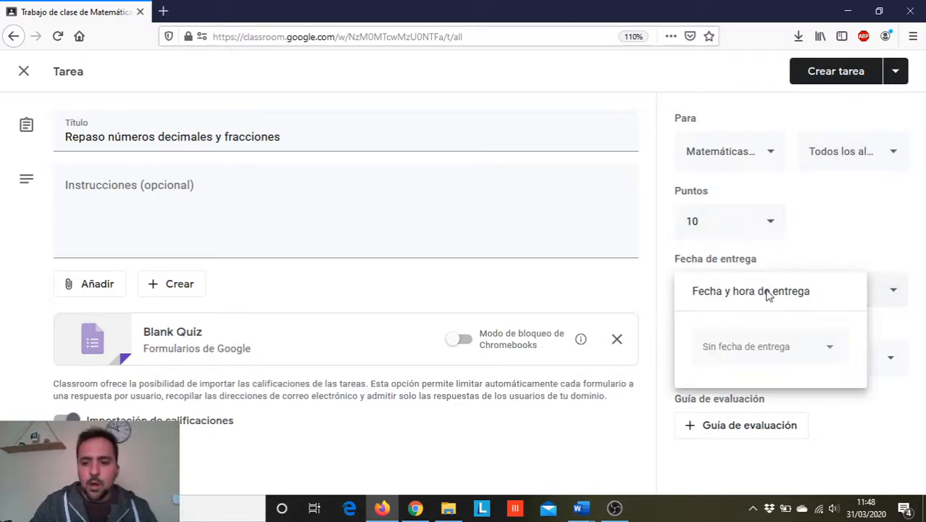
click(750, 346)
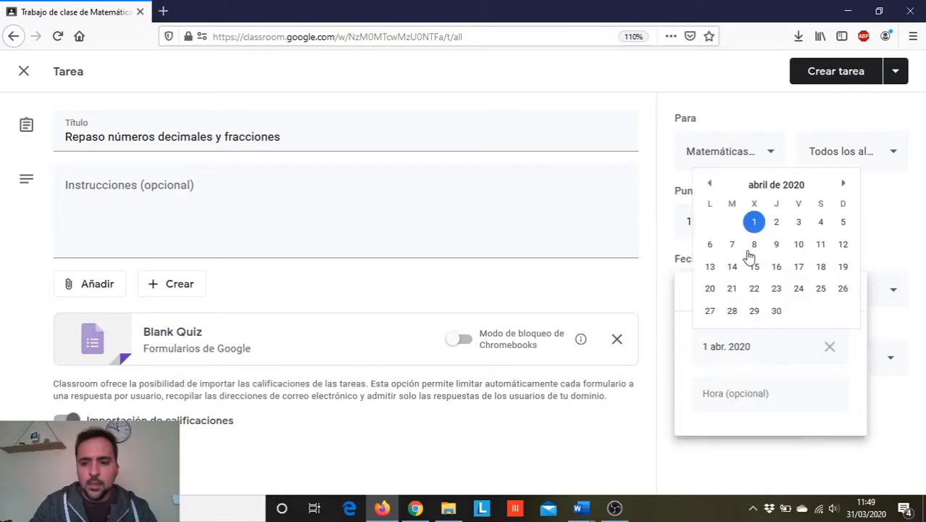
click(776, 224)
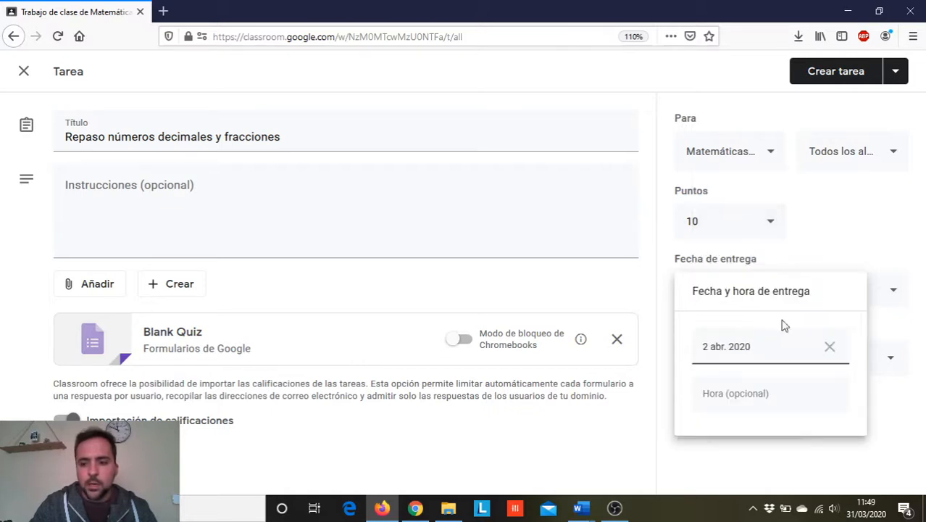
click(745, 397)
text(14:00)
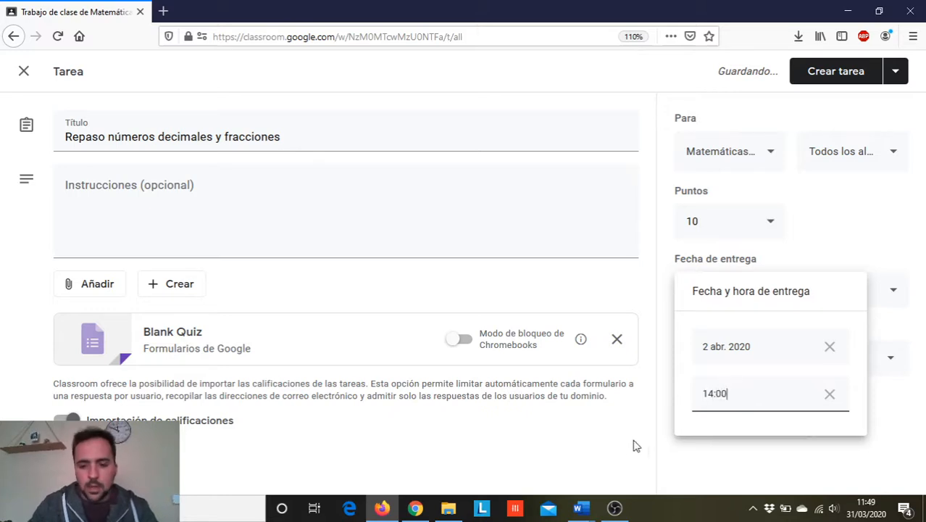
click(586, 463)
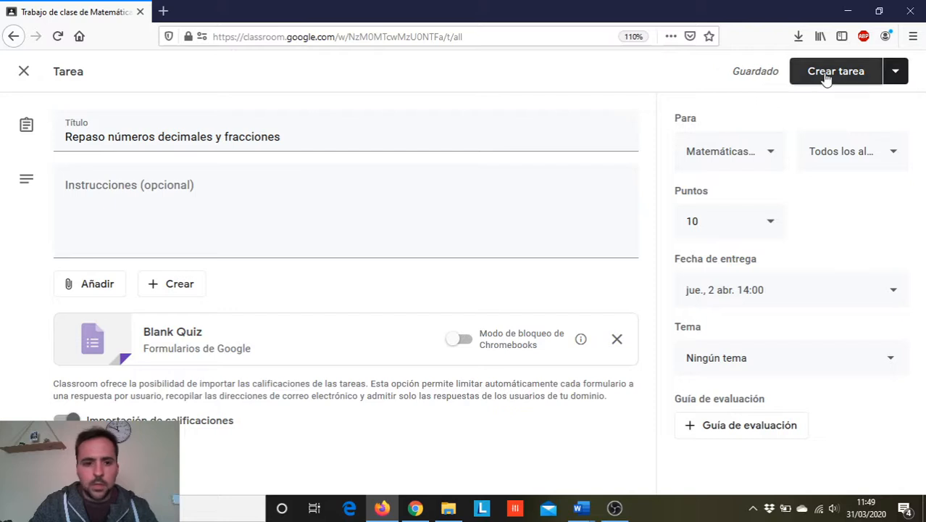
- Open the attached Blank Quiz form and show the quiz section (Cuestionarios) of its settings
click(239, 345)
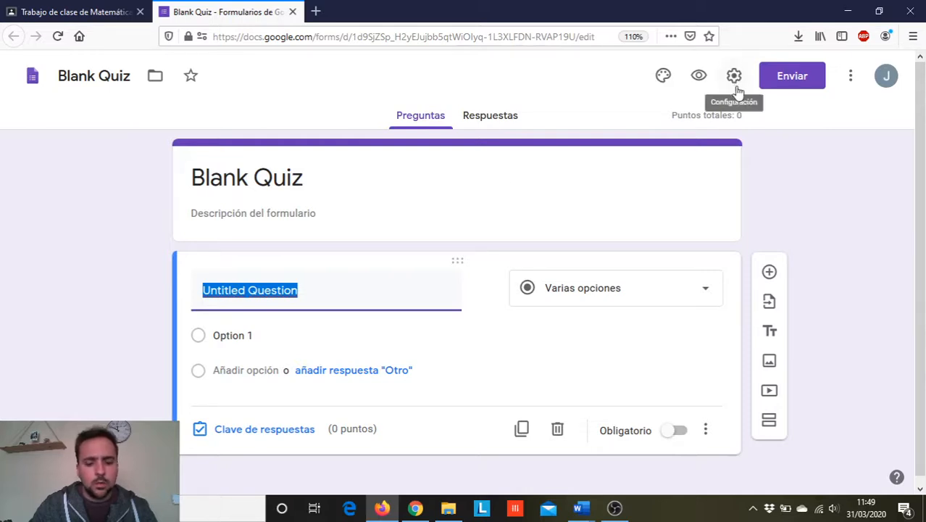
key(super+plus)
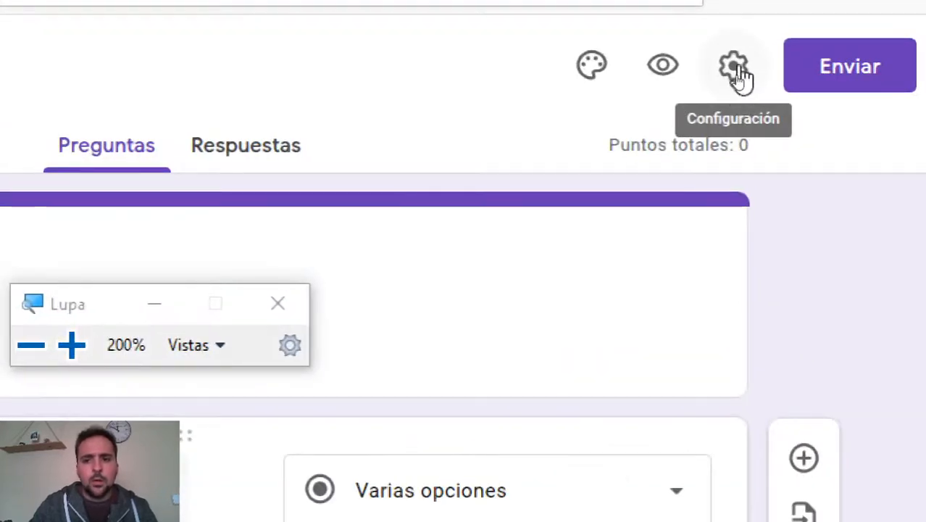
key(super+Escape)
click(733, 71)
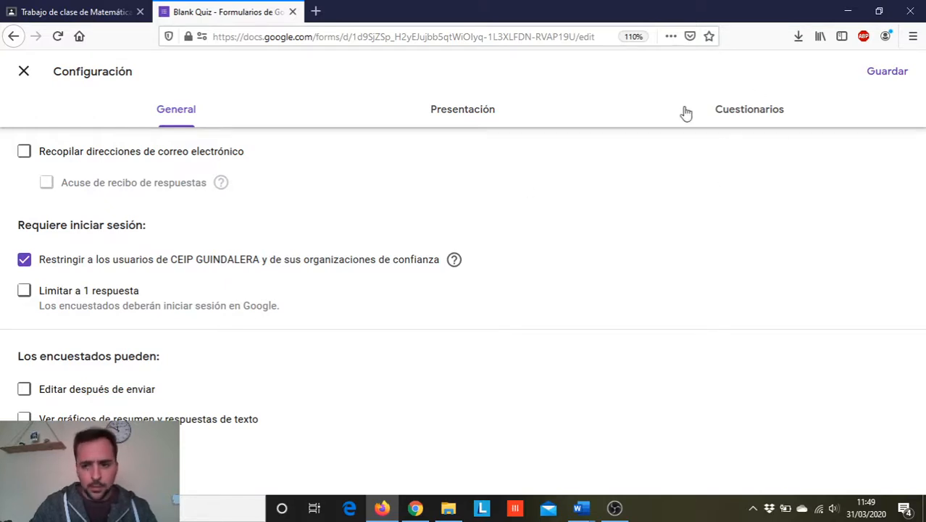
click(774, 114)
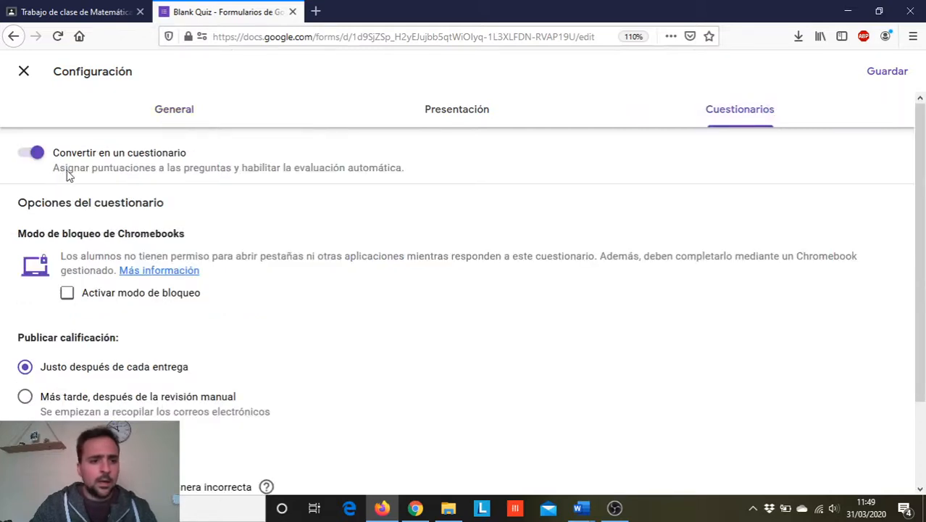
- Check the quiz conversion and grade publishing options of the form and save the settings
key(super+plus)
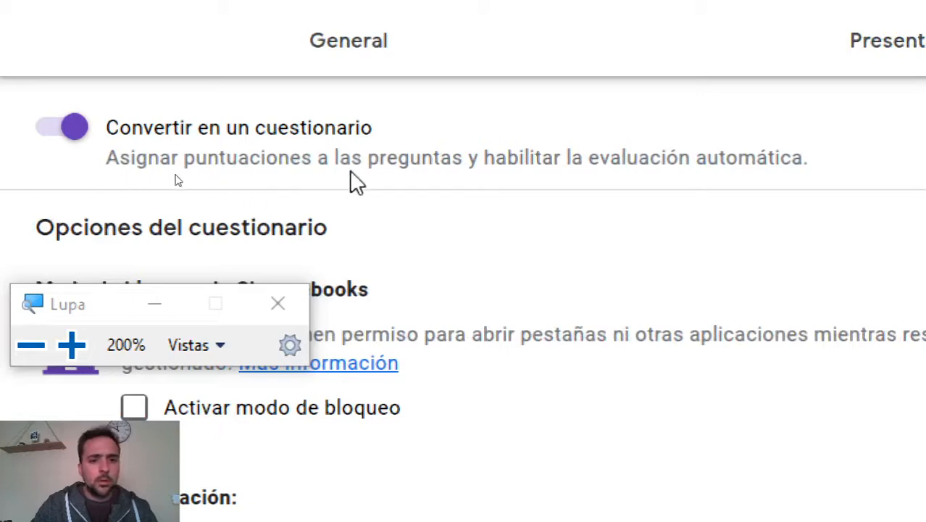
key(super+Escape)
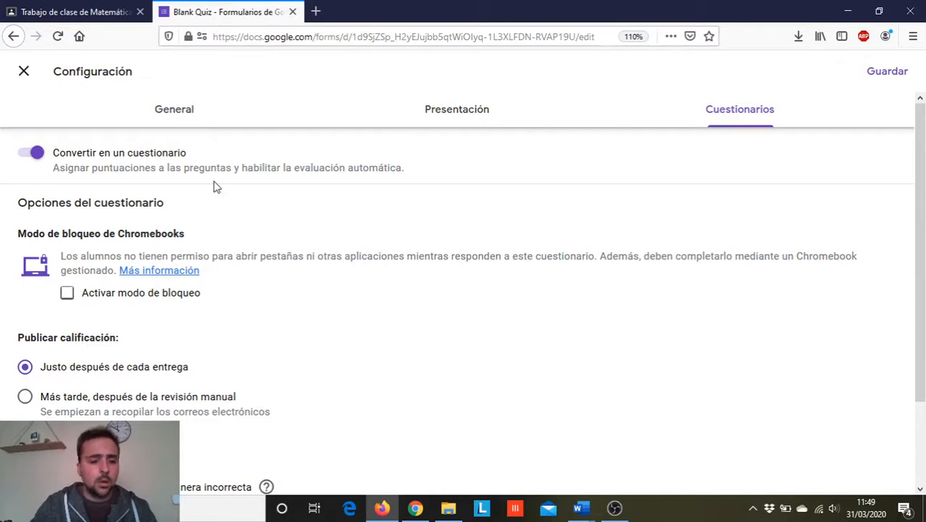
scroll(244, 206, down, 3)
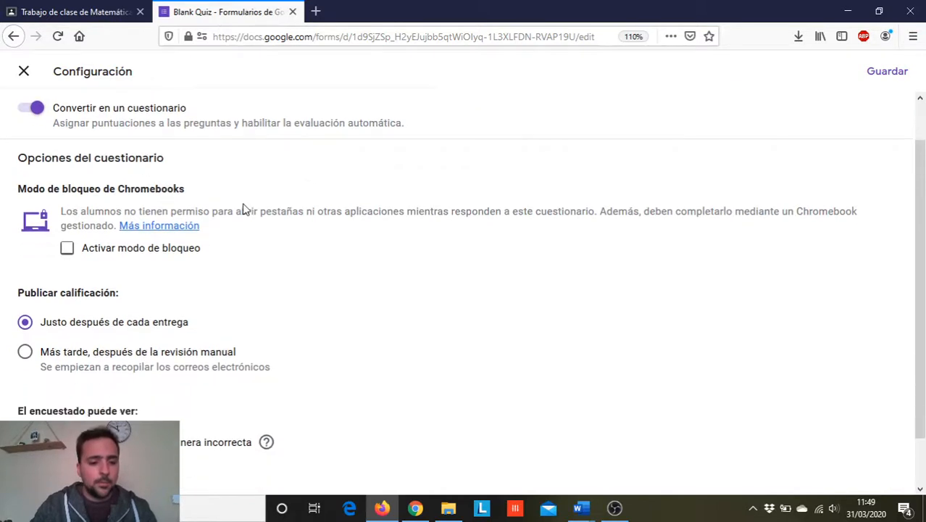
scroll(274, 269, up, 2)
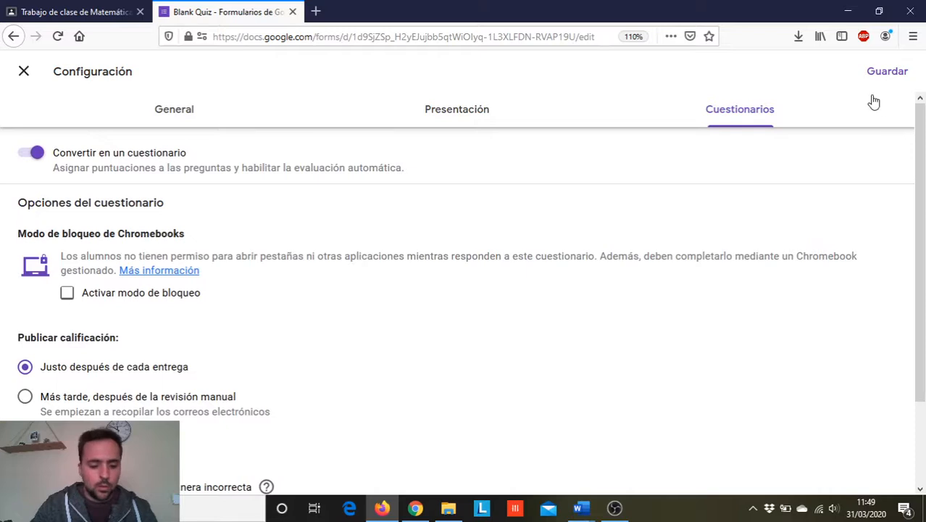
key(super+plus)
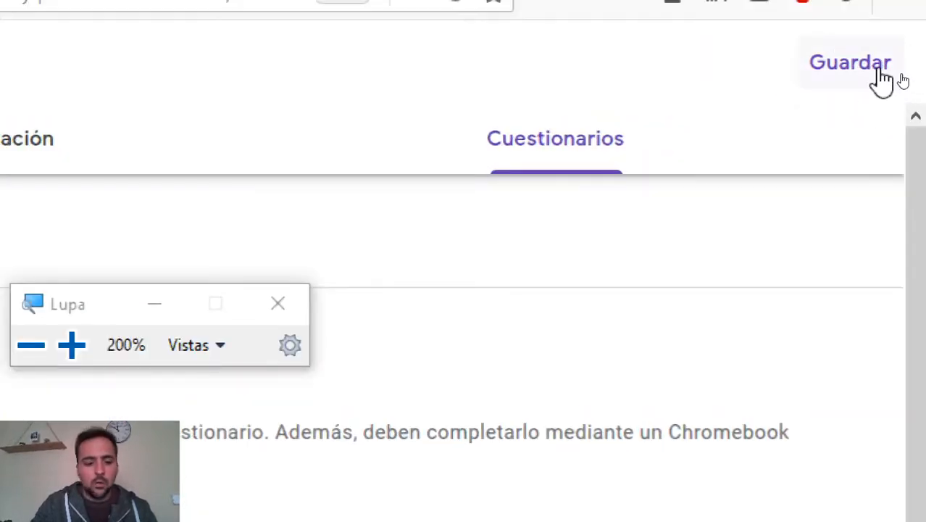
click(867, 68)
key(super+Escape)
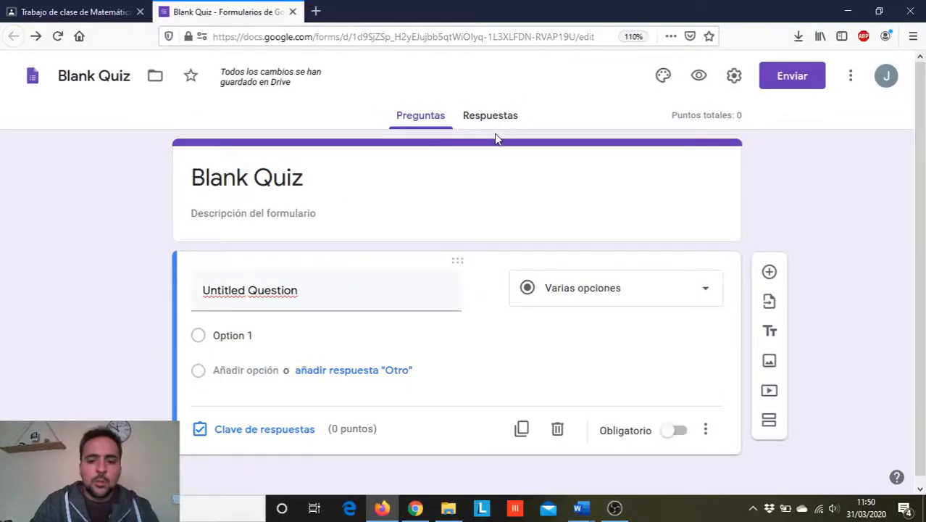
- Turn on email notifications for new responses to the form and return to its questions
click(485, 118)
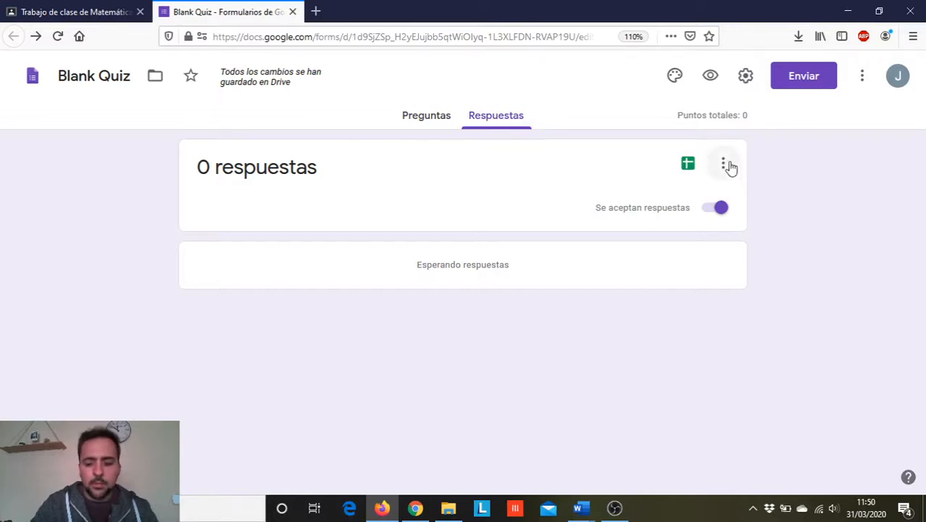
key(super+plus)
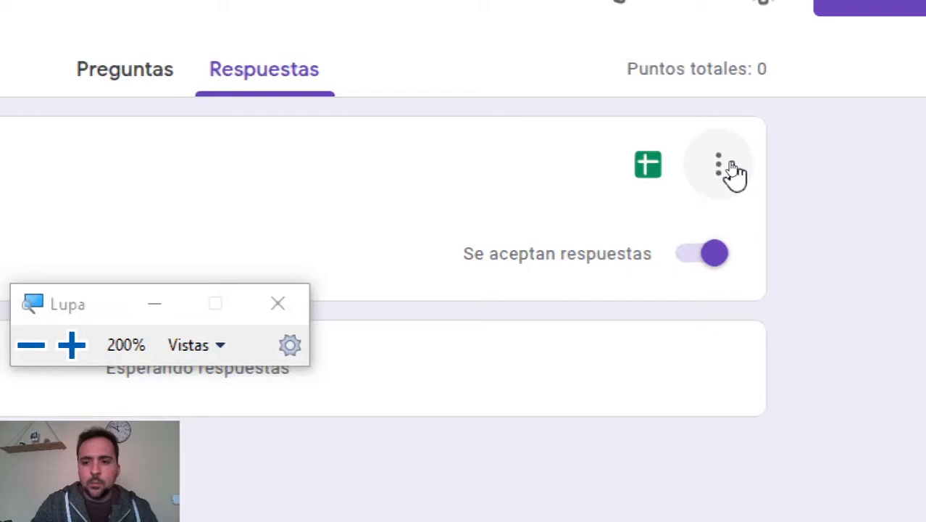
click(729, 165)
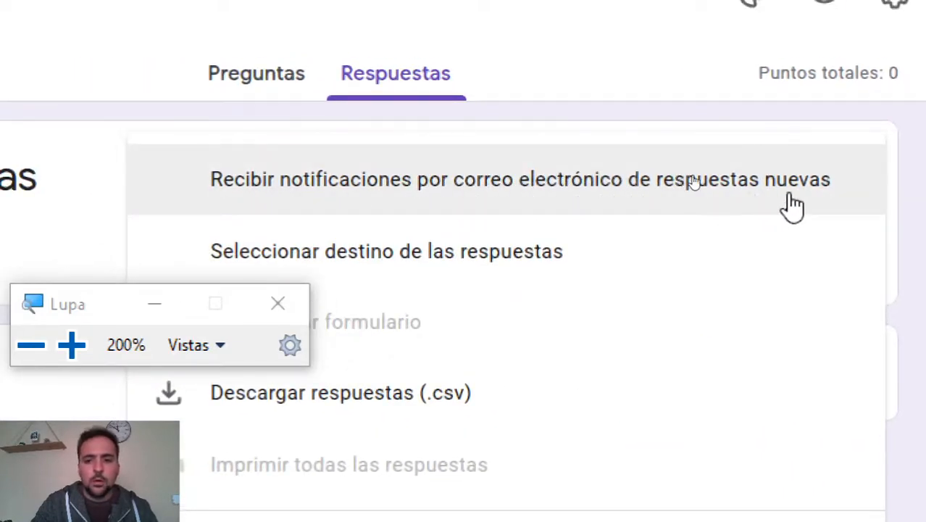
key(super+Escape)
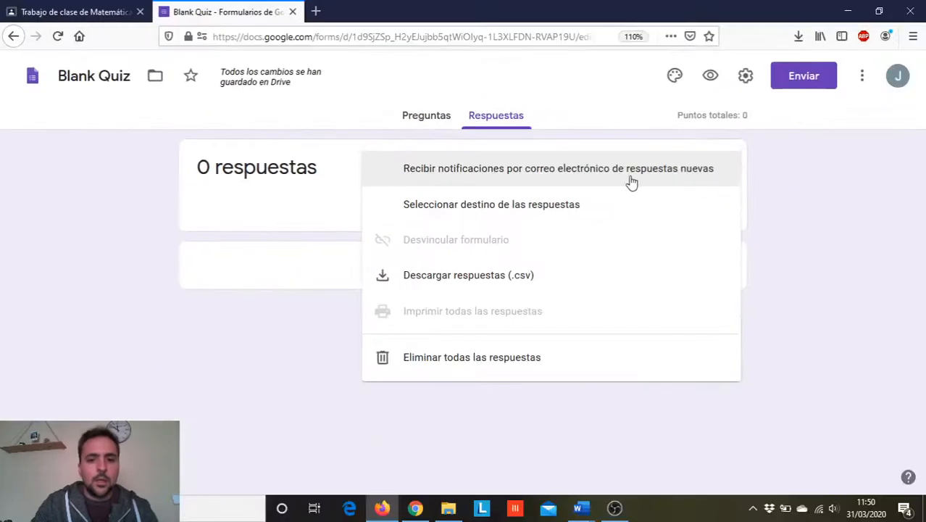
click(391, 178)
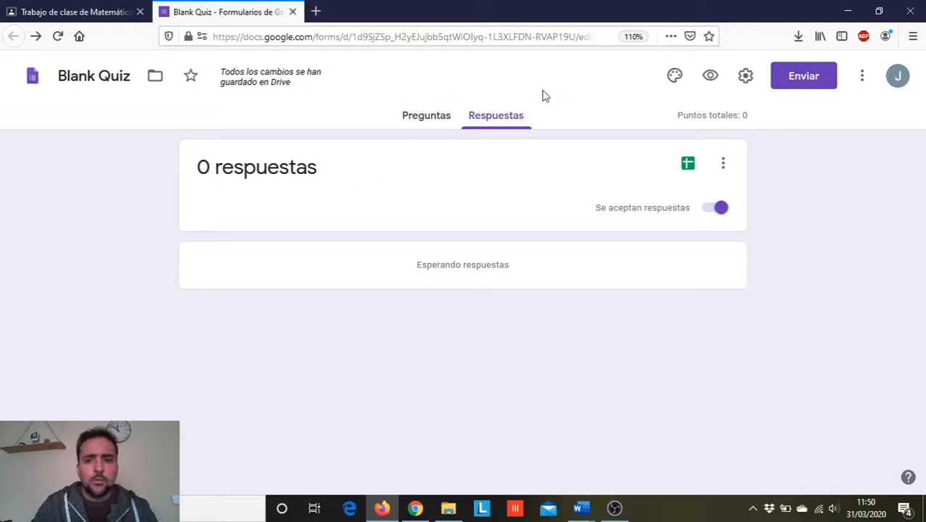
click(430, 118)
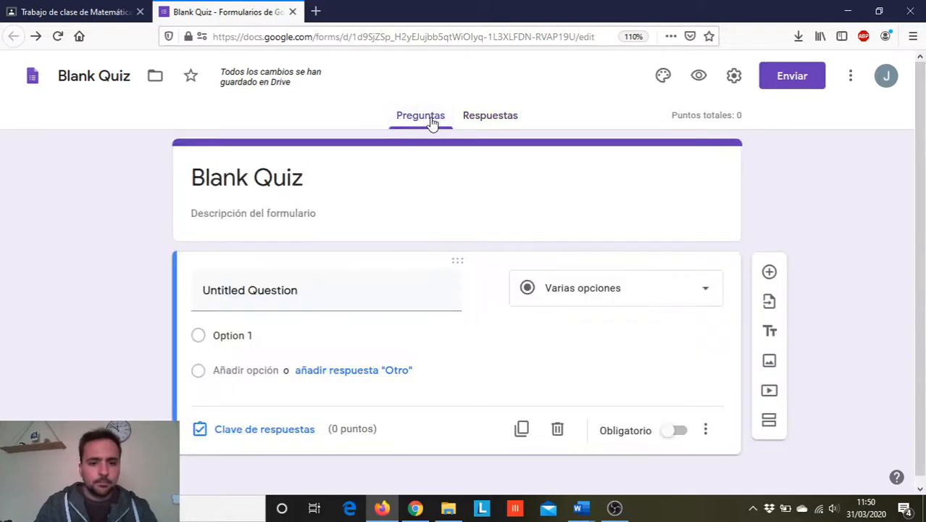
- Replace the form's title with "Repaso números decimales y fracciones"
click(294, 182)
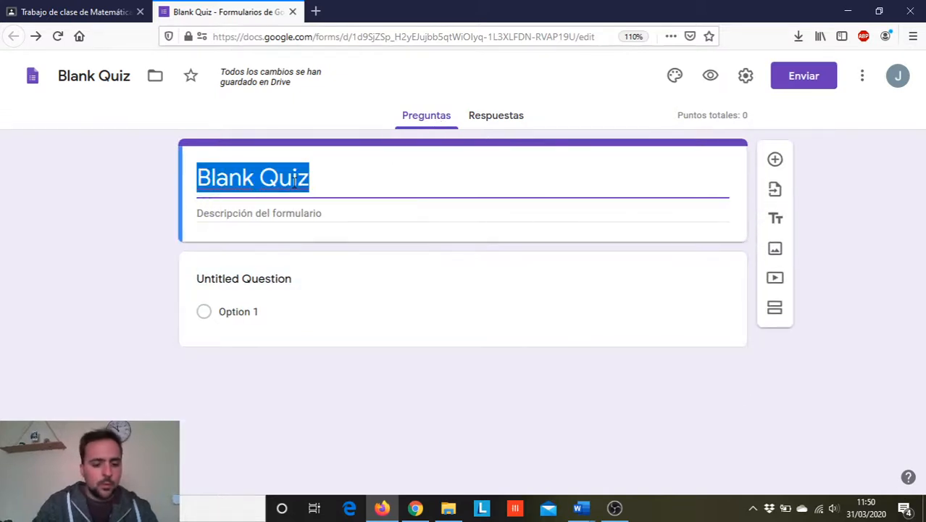
key(Caps_Lock)
text(R)
key(Caps_Lock)
text(epaso )
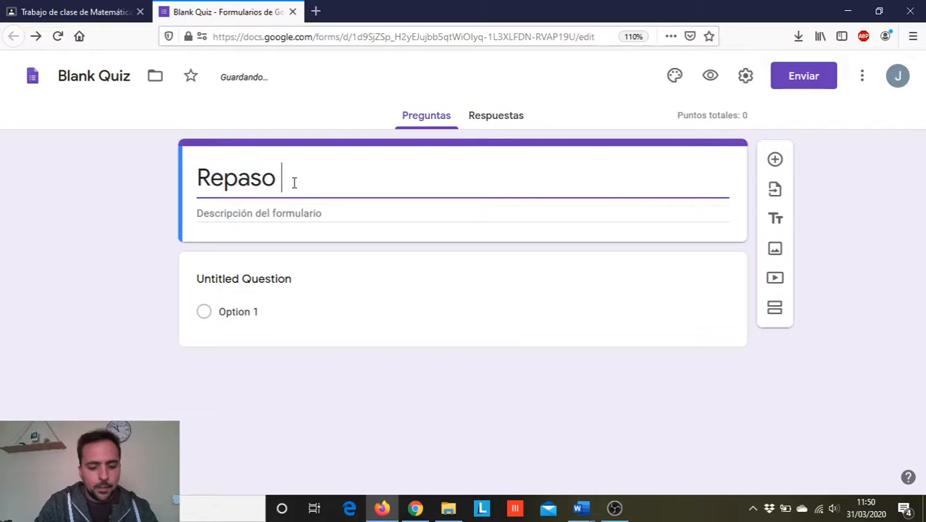
text(números de)
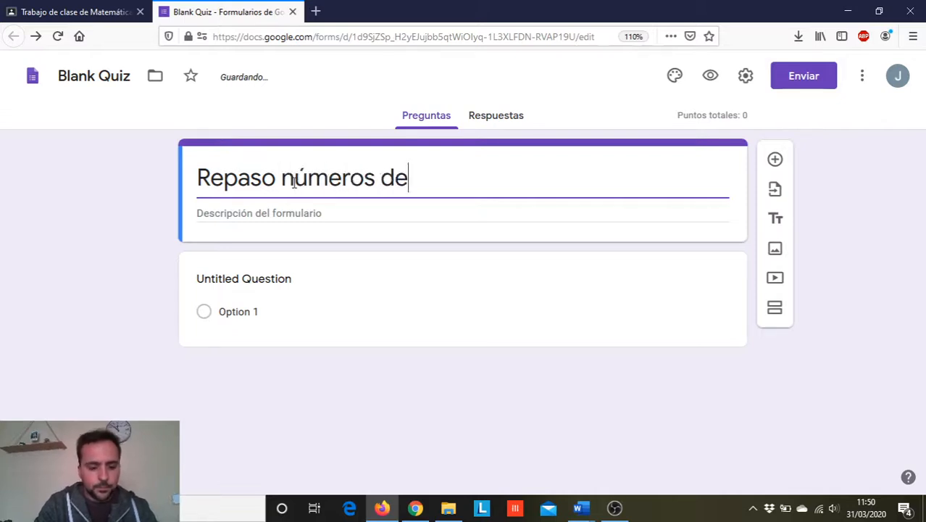
text(cimales y fracciones)
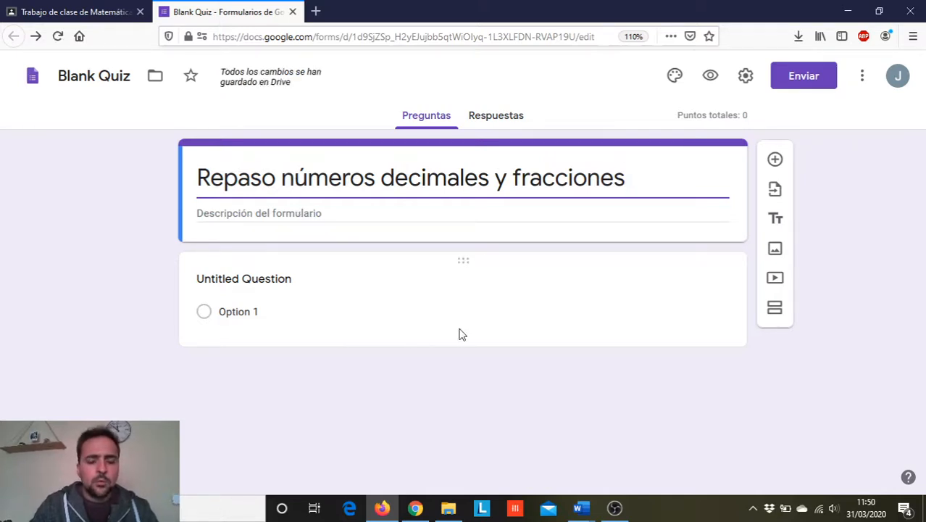
- Replace the untitled question's text with the placeholder "?¿"
click(461, 262)
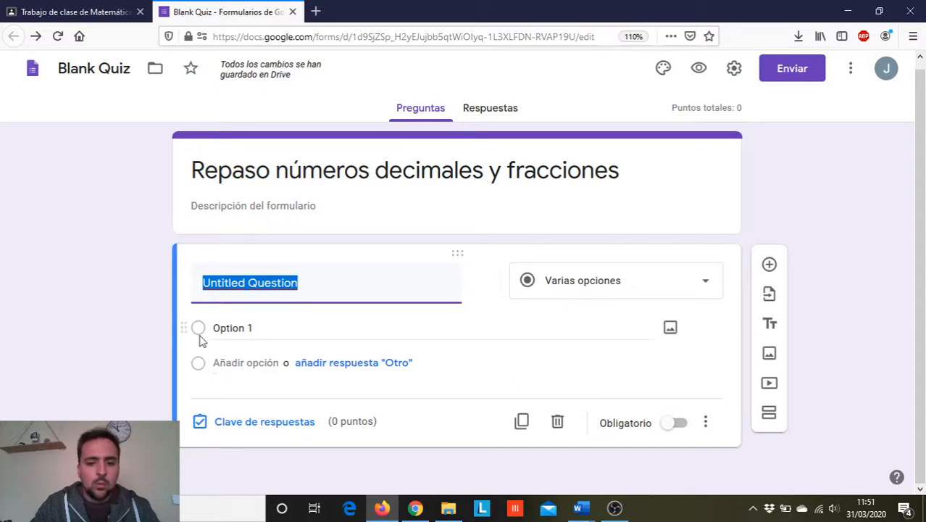
click(234, 327)
click(259, 291)
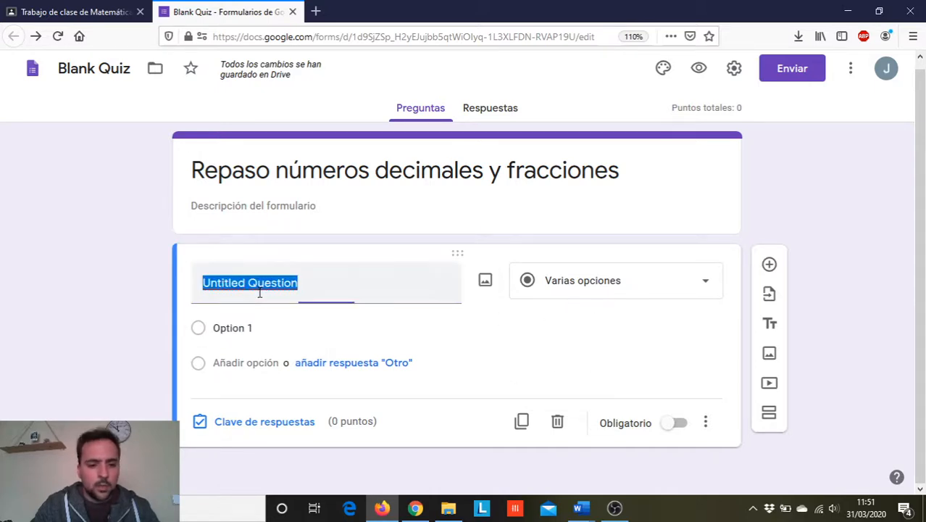
text(?¿)
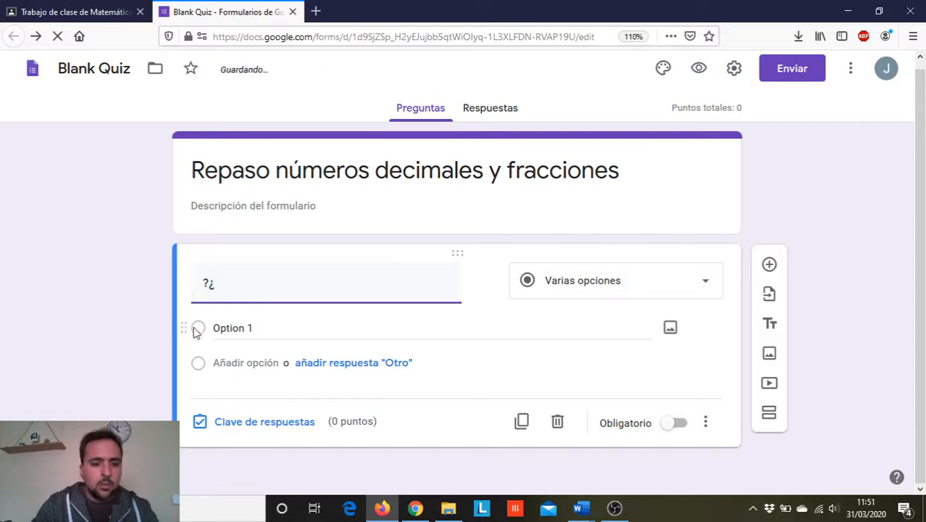
- Give the first question the answer options A, B and C, plus an open "Otro" answer
click(253, 328)
key(Caps_Lock)
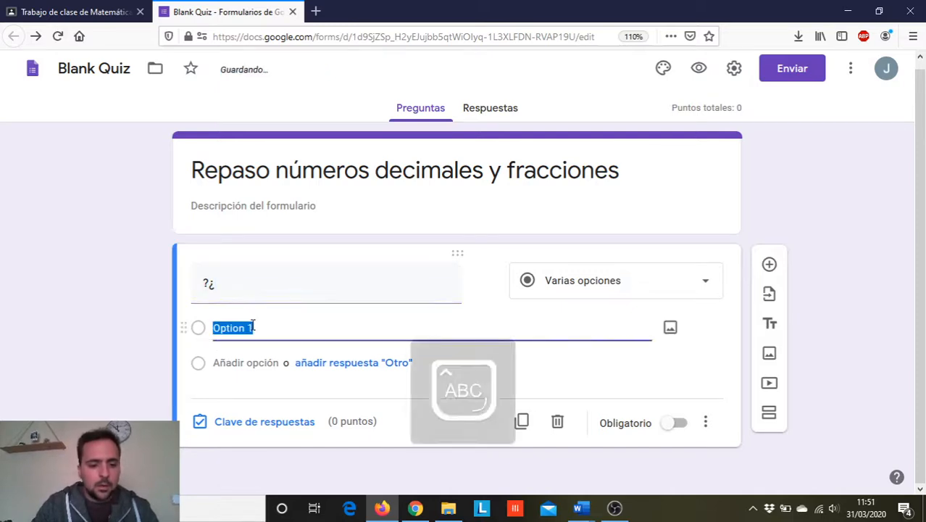
text(A)
click(321, 392)
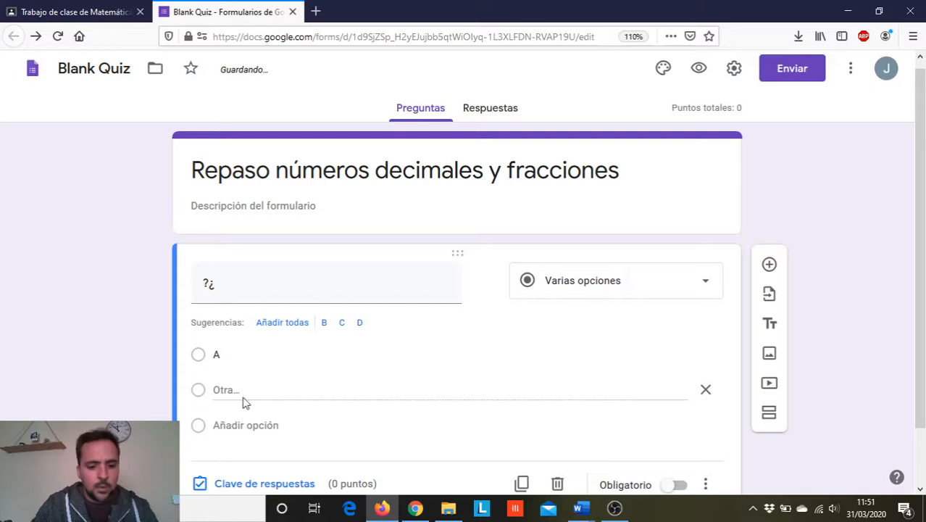
click(234, 424)
text(B)
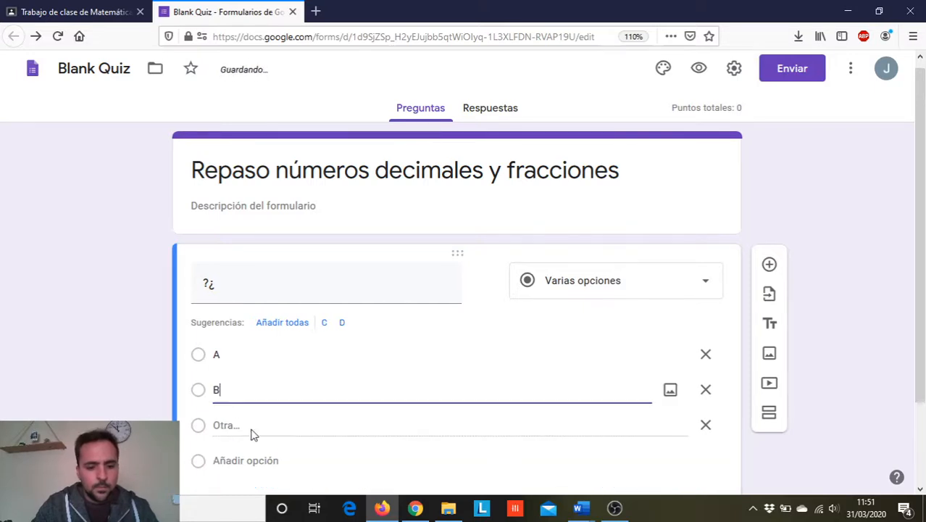
click(247, 468)
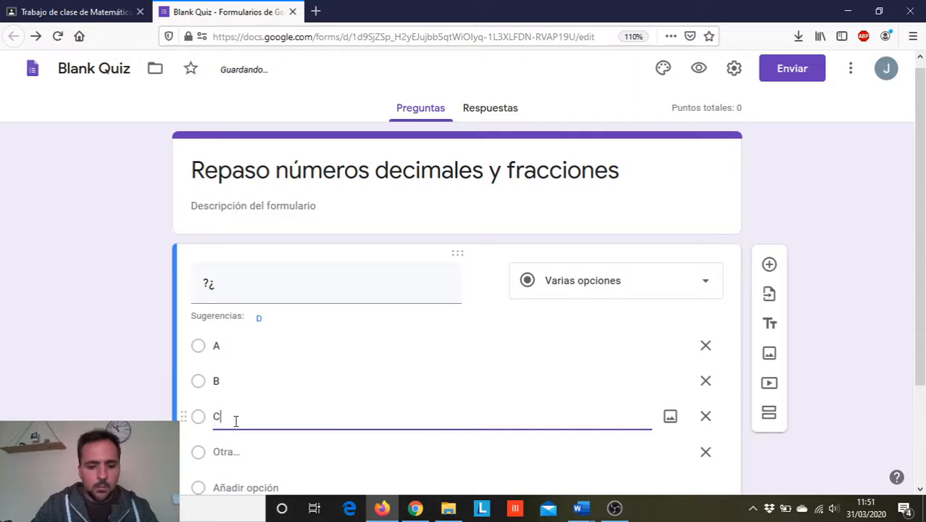
scroll(837, 275, down, 3)
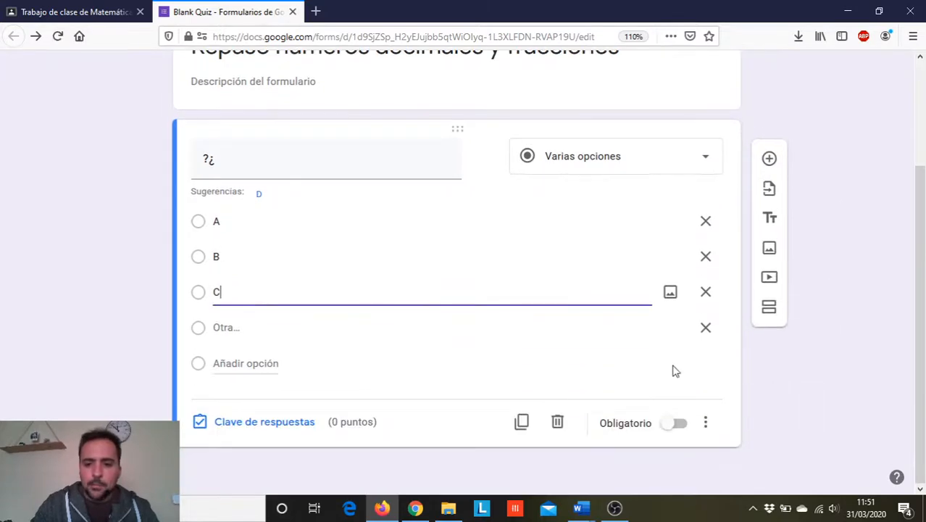
click(775, 401)
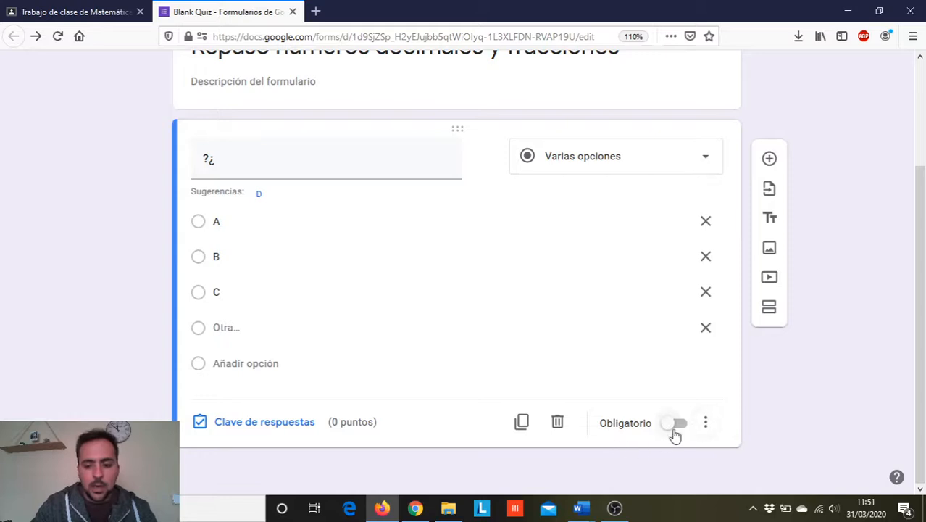
- Make the first question mandatory (Obligatorio)
key(super+plus)
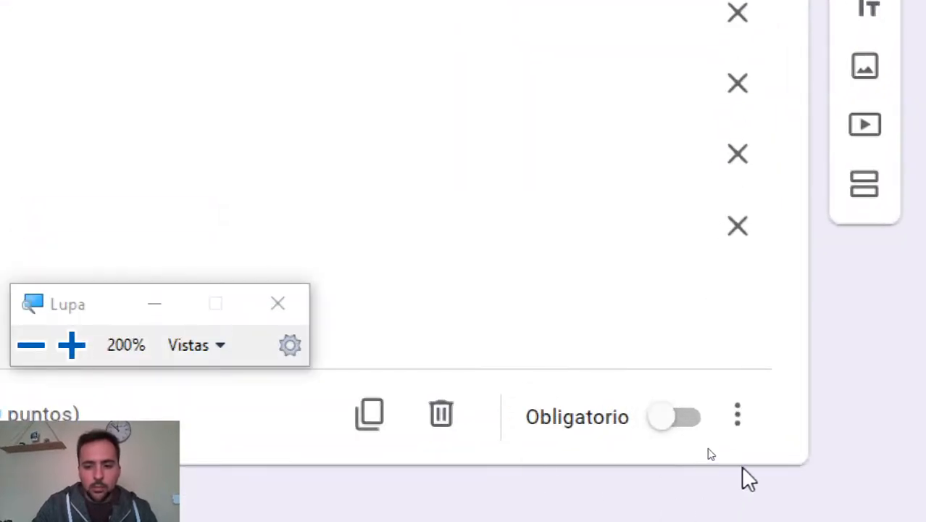
key(super+Escape)
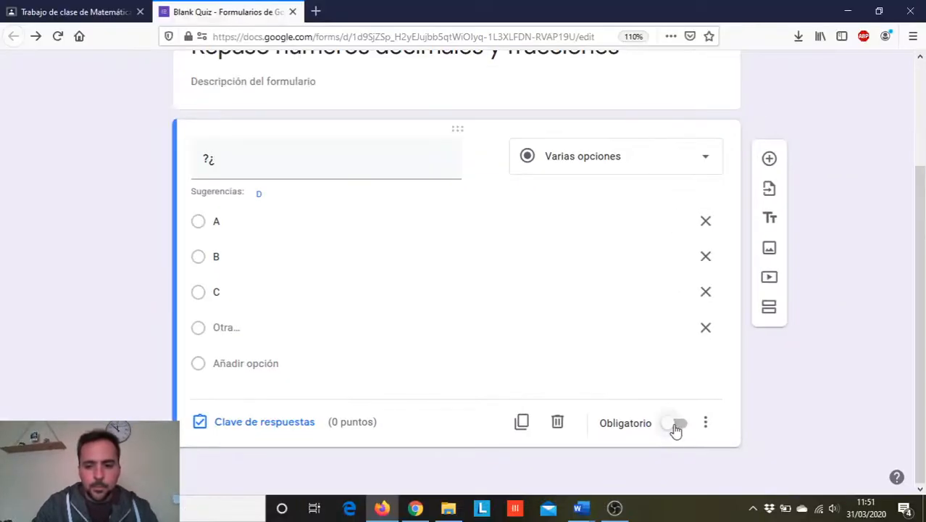
click(676, 428)
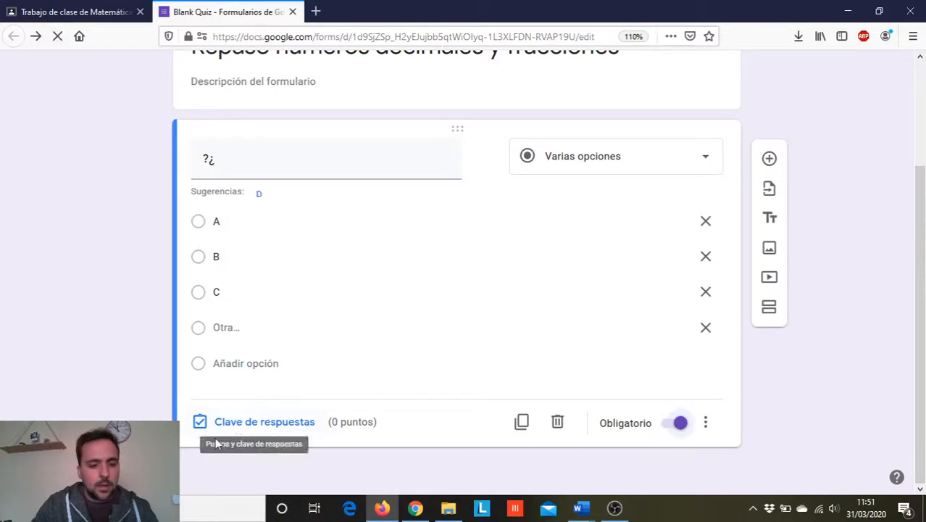
- Mark option A as the correct answer in the first question's answer key, worth 2 points
click(270, 425)
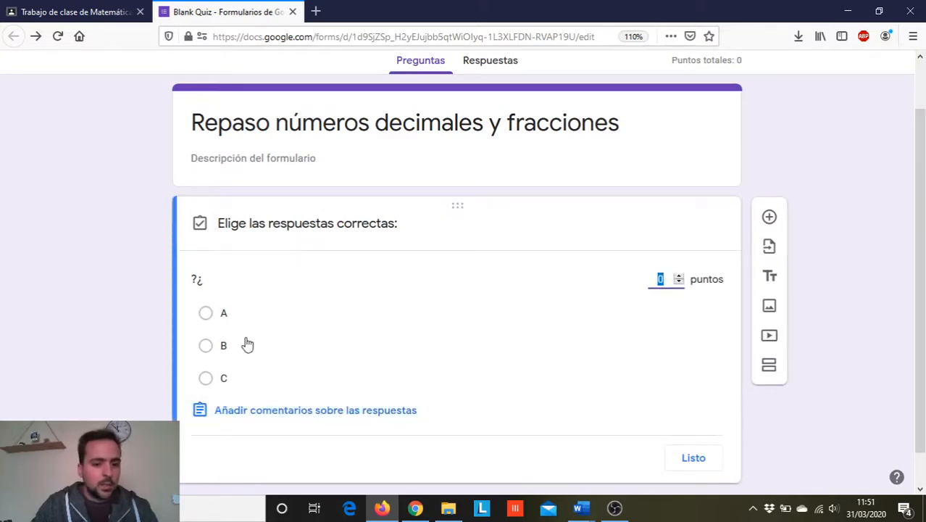
click(207, 314)
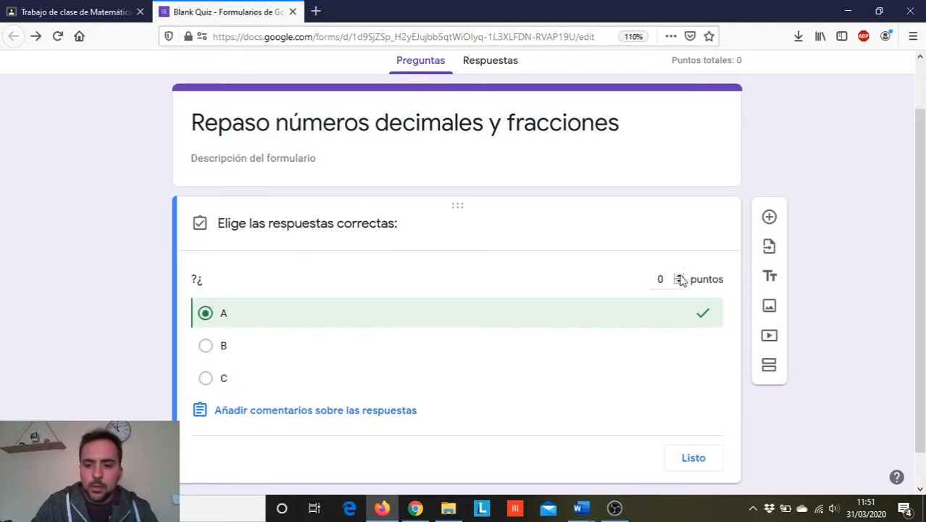
scroll(564, 285, down, 1)
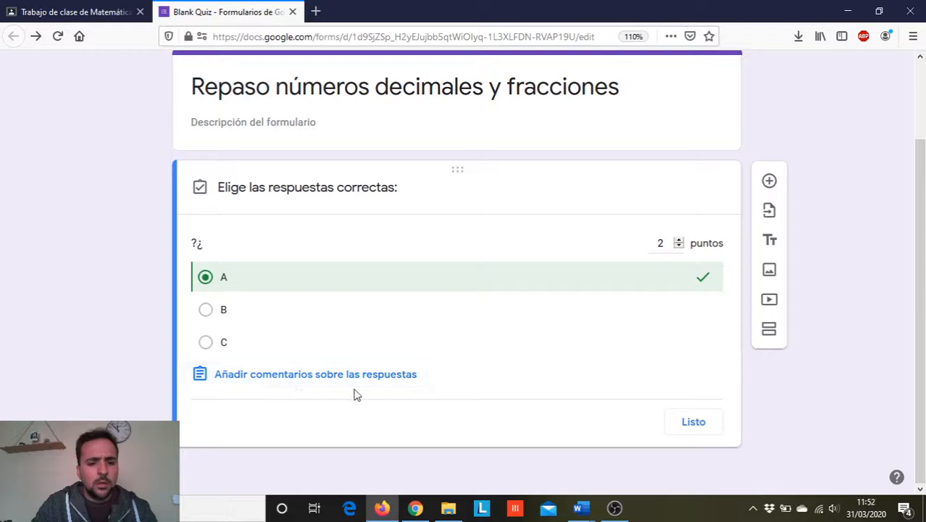
- Write the feedback comment "Recuerda que los números decimales..." for incorrect answers to the first question
click(283, 381)
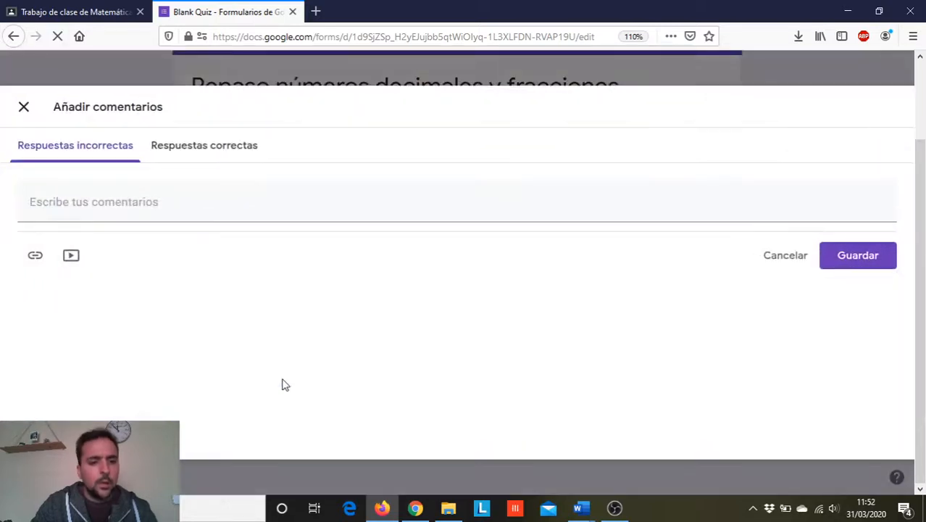
click(58, 205)
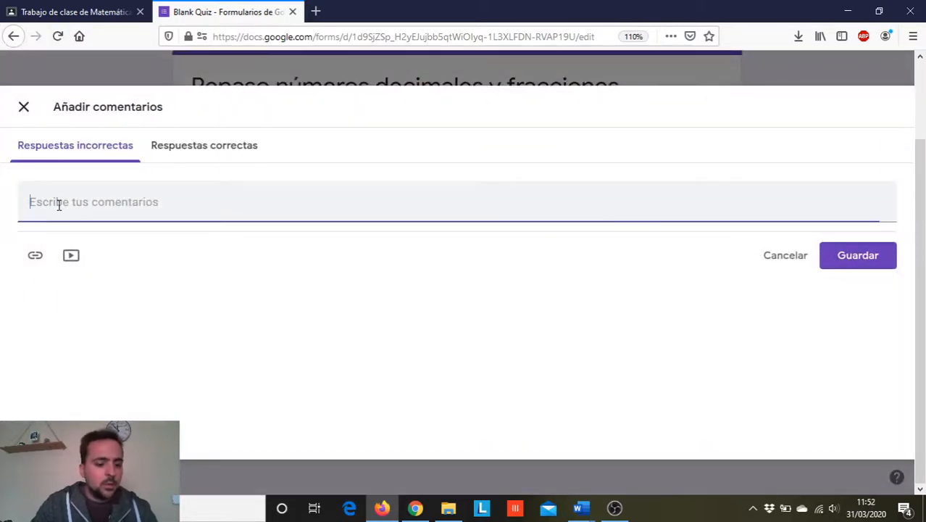
text(Recuerda qu)
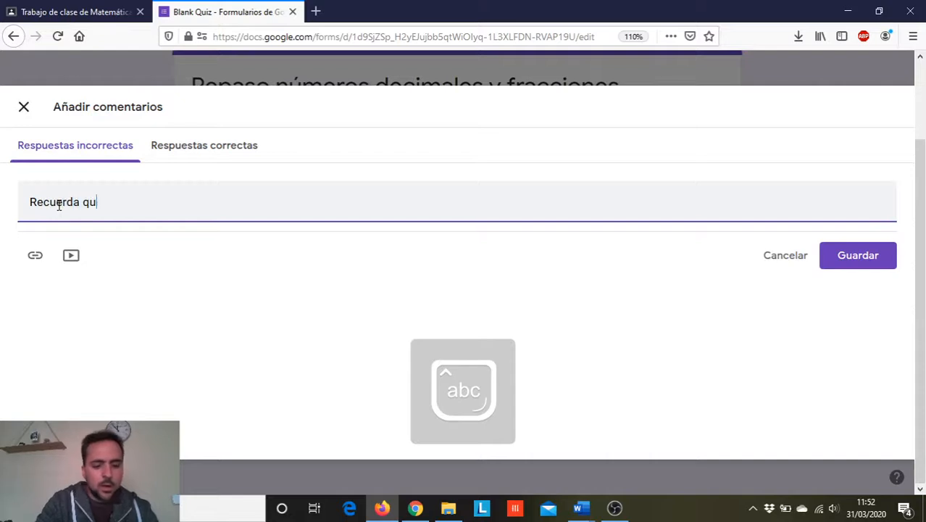
text(e los número)
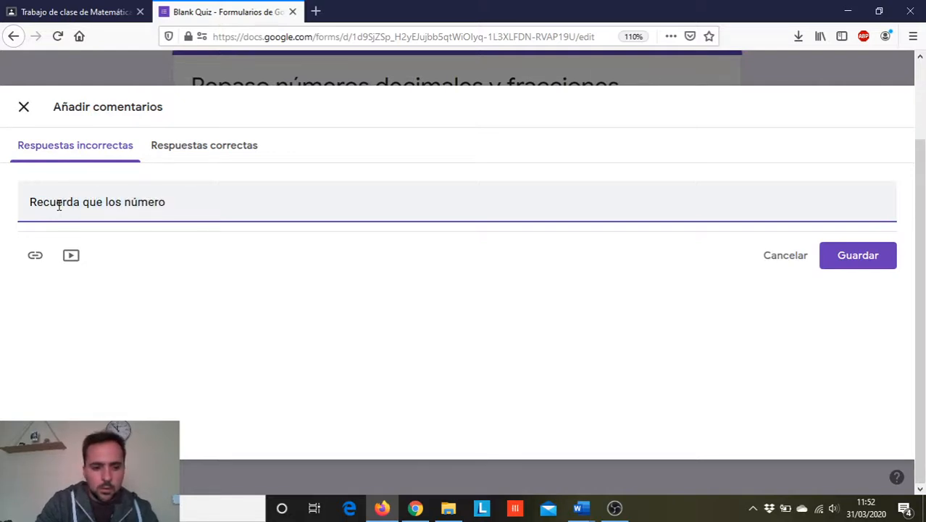
text(s decimales...)
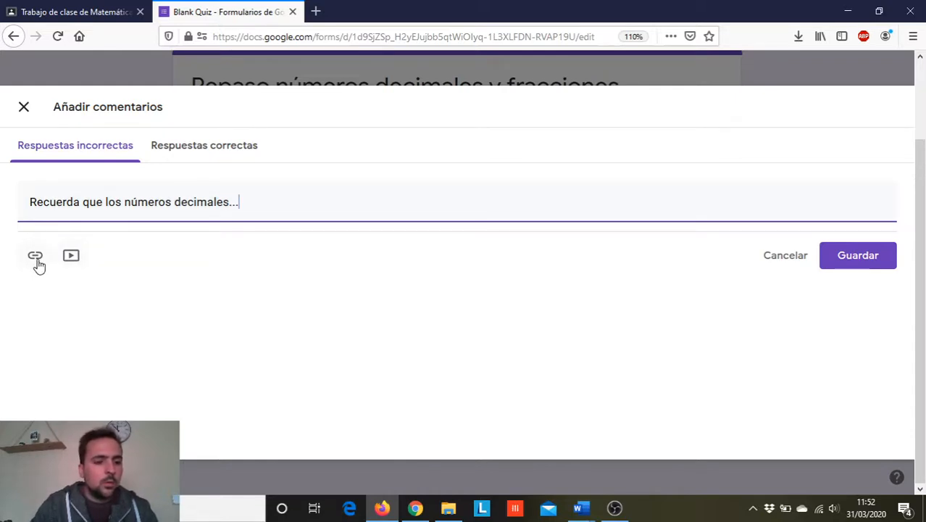
- Write the feedback "Buen trabajo" for correct answers, save the comments and finish the first question's answer key
click(212, 161)
click(106, 207)
text(Bu)
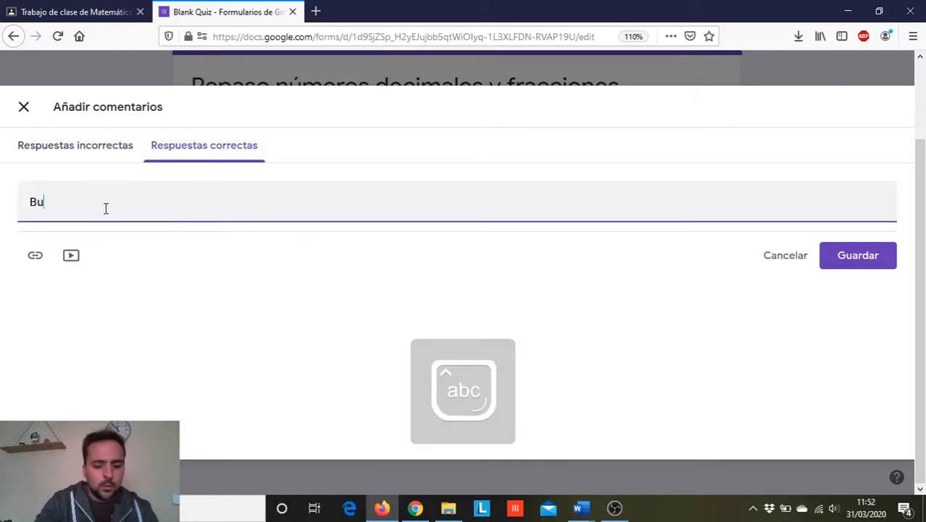
text(en trabajo)
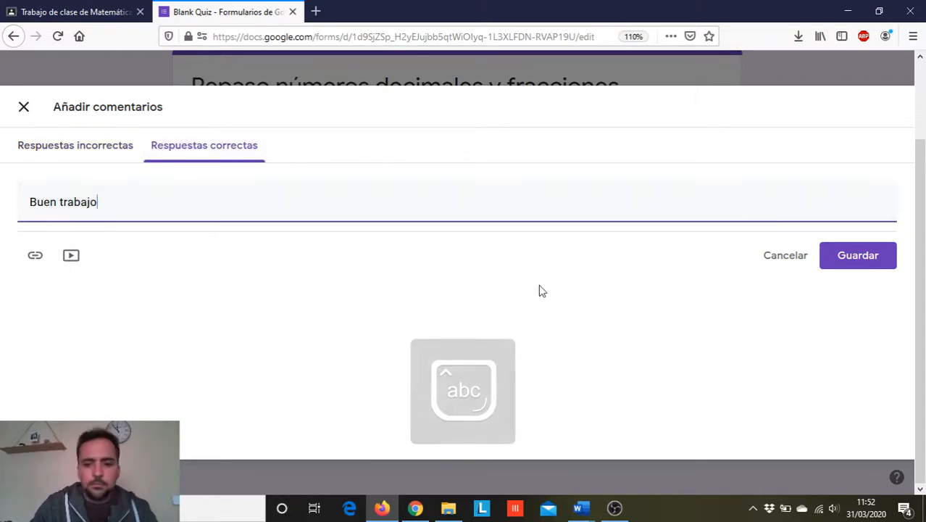
click(845, 260)
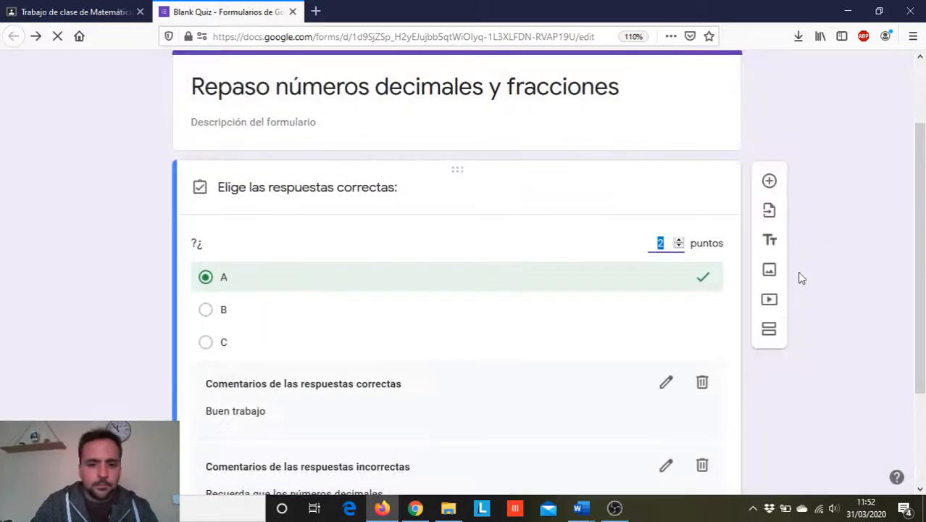
scroll(507, 246, down, 2)
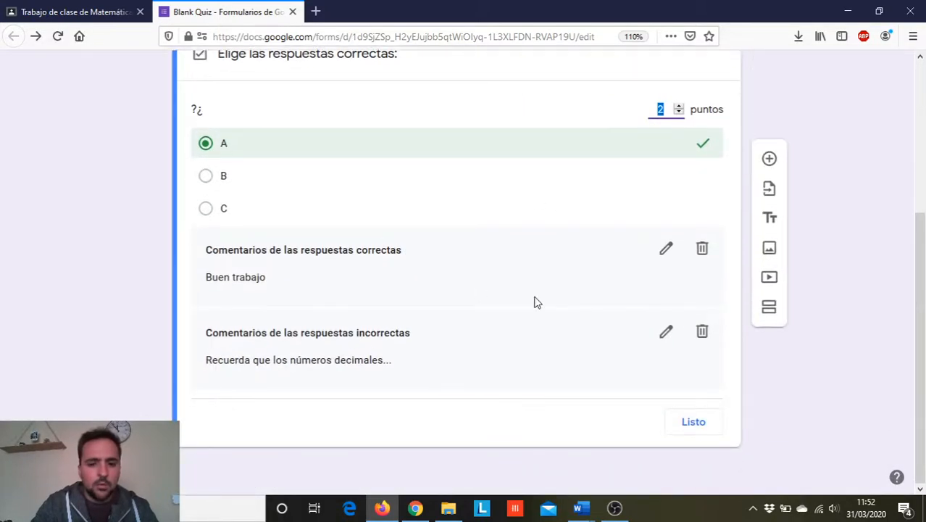
click(694, 431)
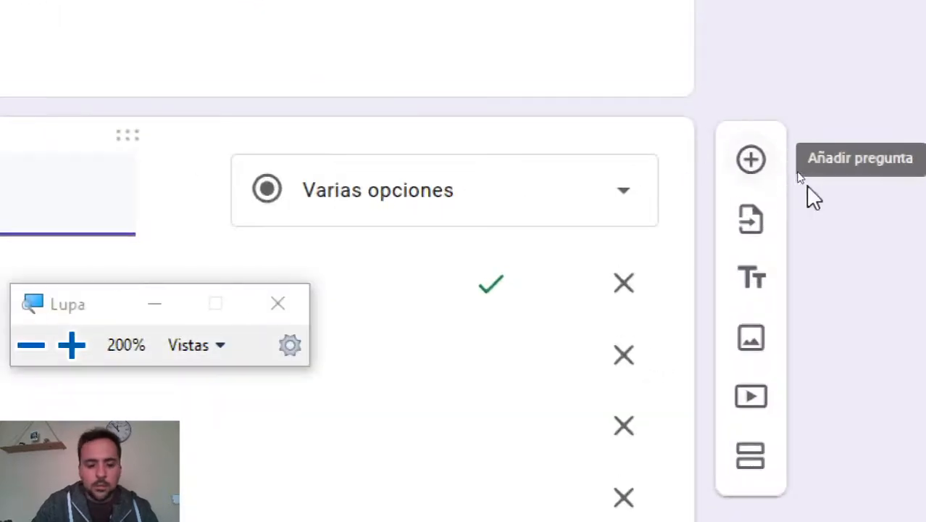
- Add a second multiple-choice question with the placeholder text "?¿"
key(super+Escape)
click(774, 161)
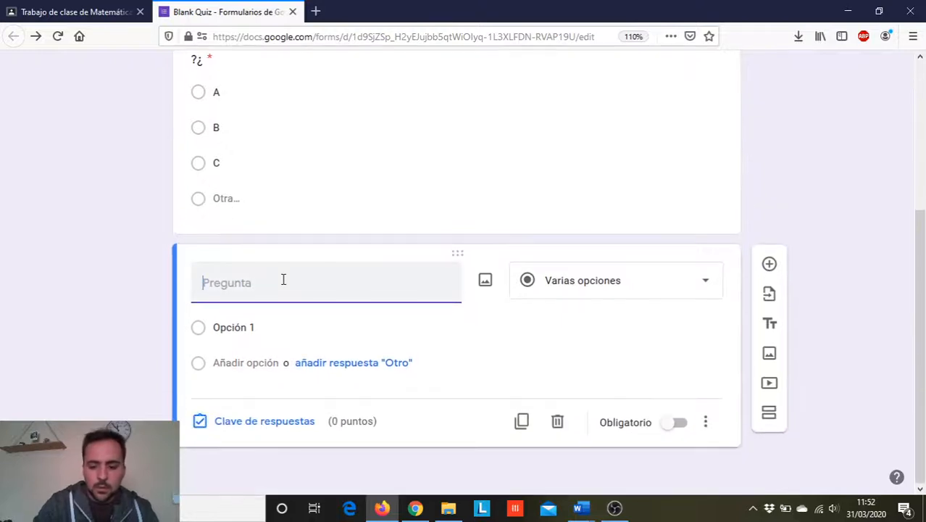
text(?¿)
- Give the second question the answer options A and B, plus an open "Otro" answer
click(243, 331)
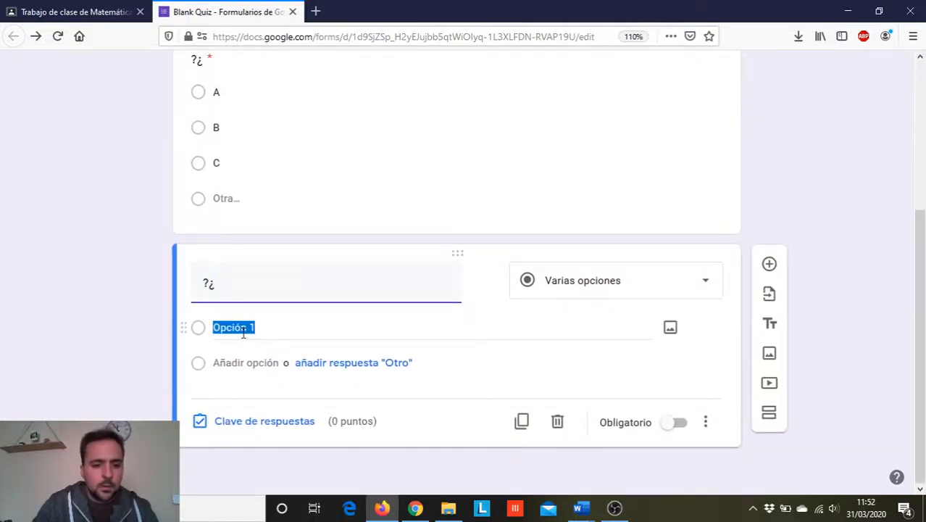
text(A)
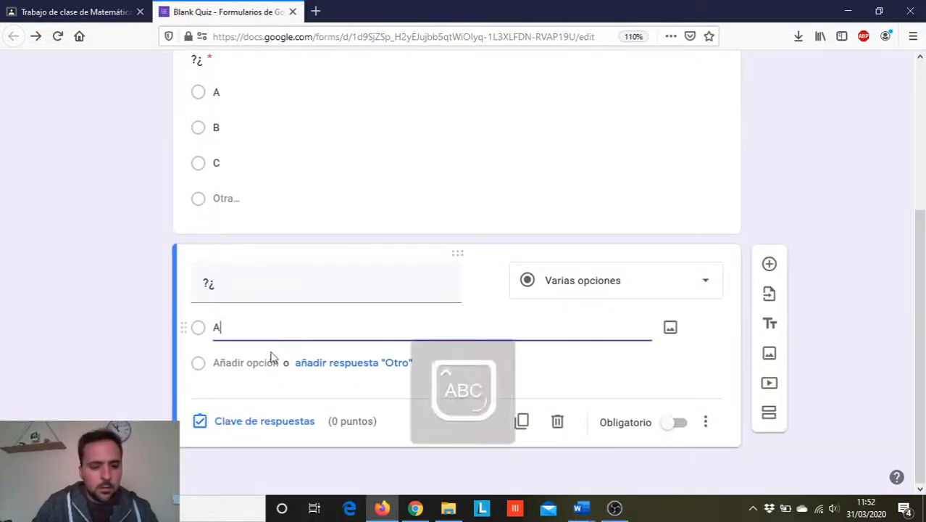
click(336, 391)
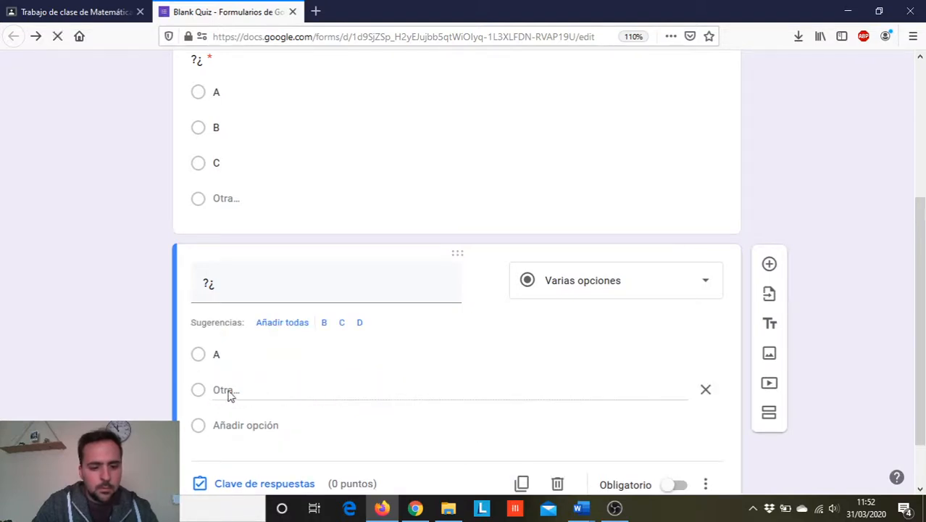
click(238, 426)
text(B)
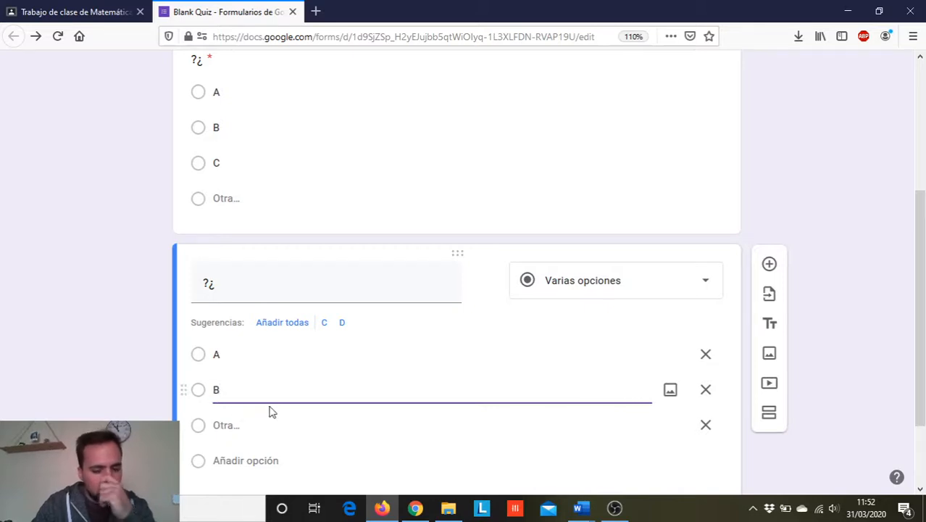
scroll(308, 379, down, 2)
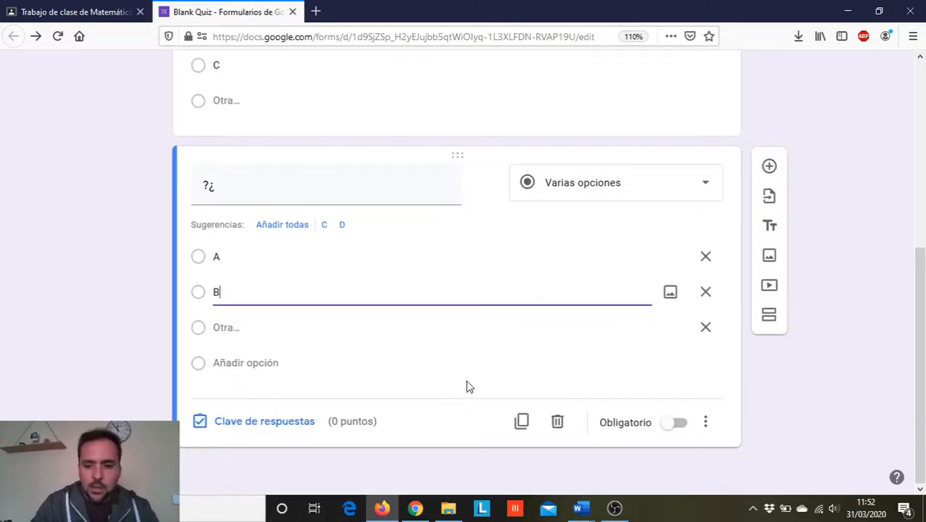
- Make the second question required and set its score to 1 point in the answer key, leaving the feedback comments empty
click(673, 426)
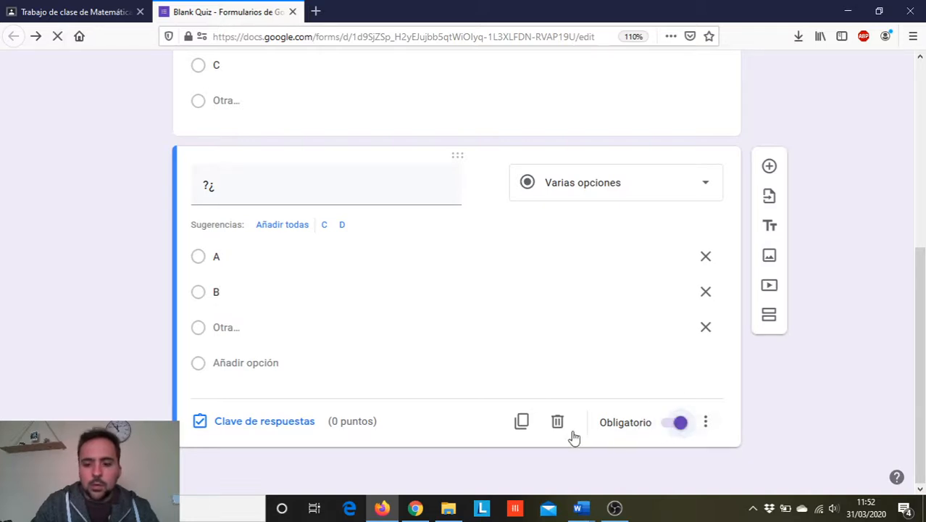
click(246, 421)
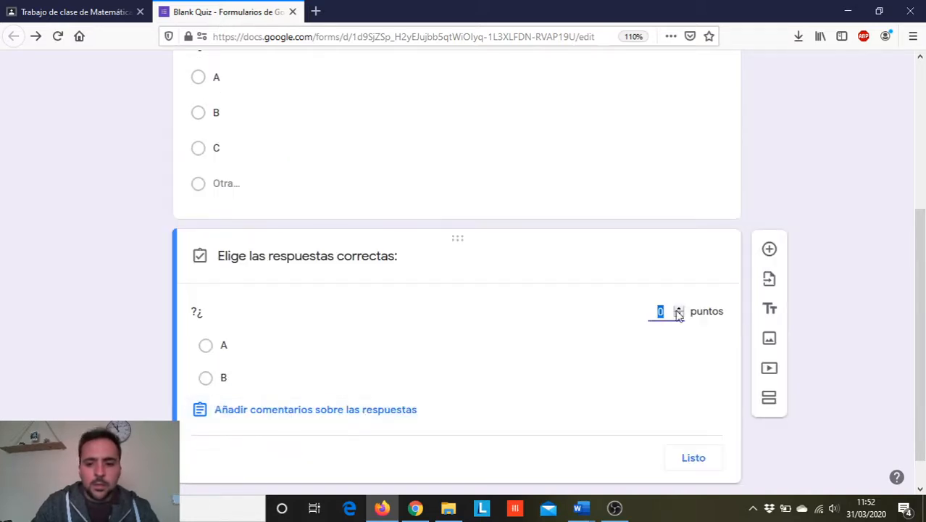
click(335, 410)
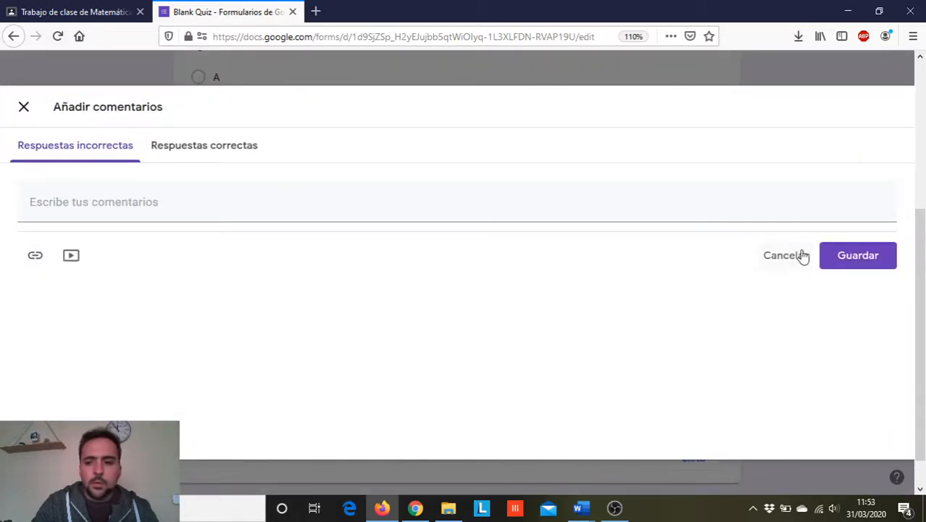
click(841, 259)
scroll(395, 375, down, 1)
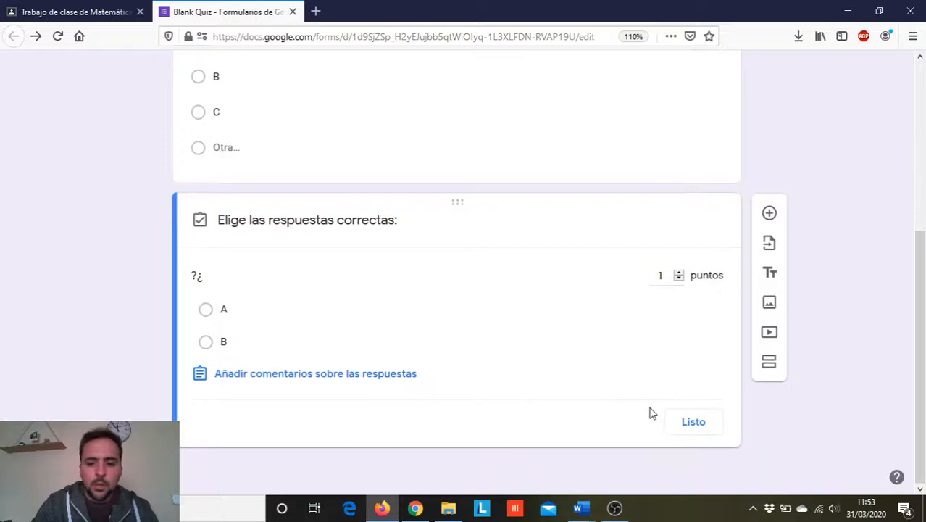
click(704, 431)
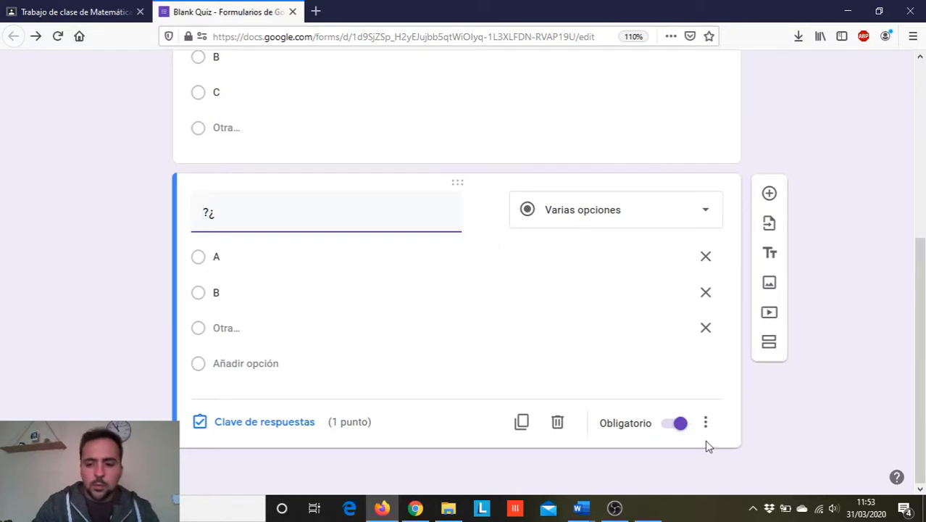
key(super+plus)
key(super+Escape)
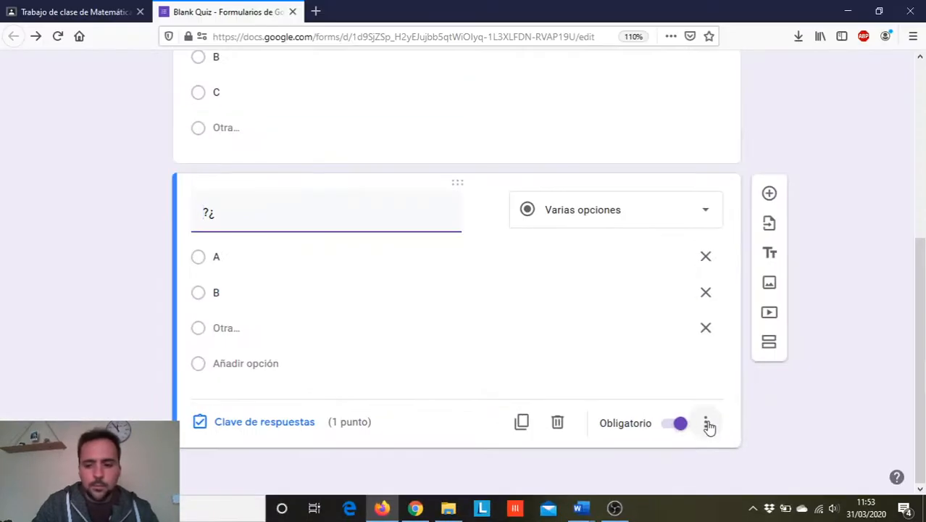
click(707, 425)
click(841, 294)
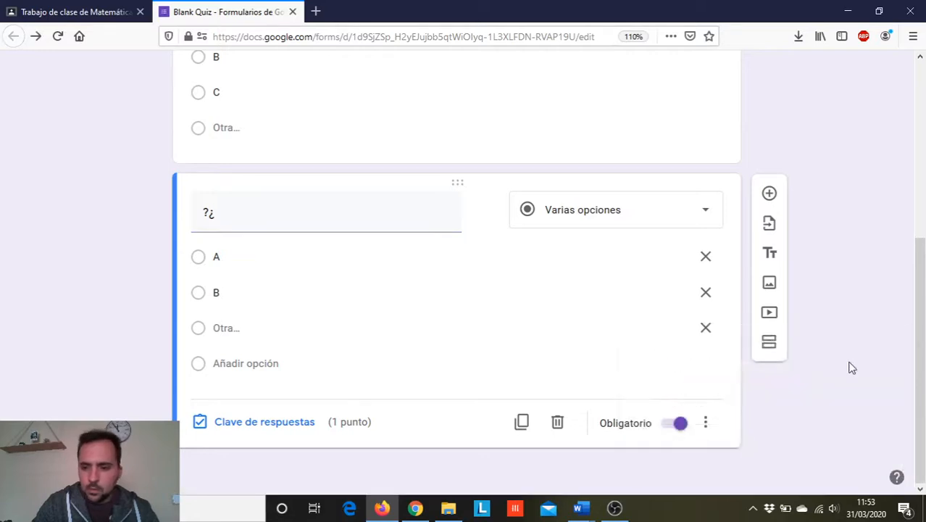
scroll(815, 327, up, 3)
scroll(805, 290, up, 1)
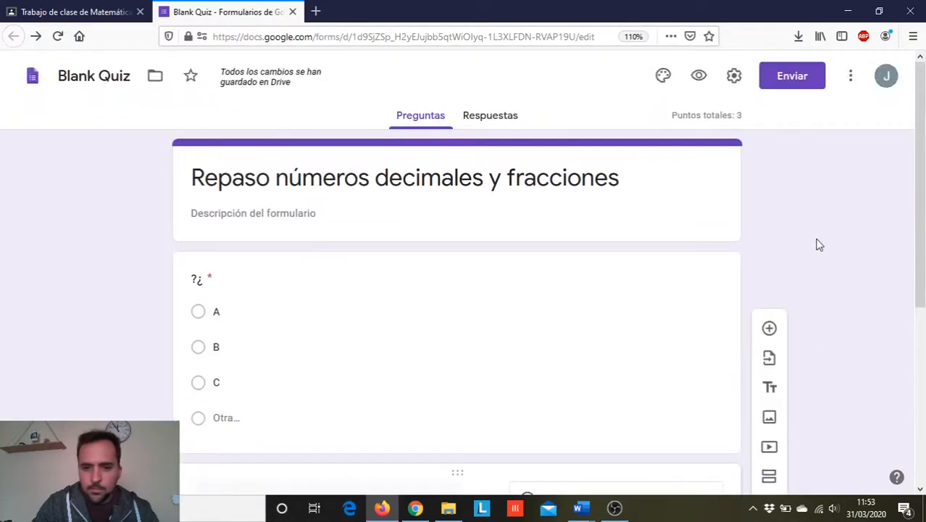
- Add a third question with the placeholder text "?¿" as a required short-answer question (Respuesta corta)
scroll(819, 245, down, 4)
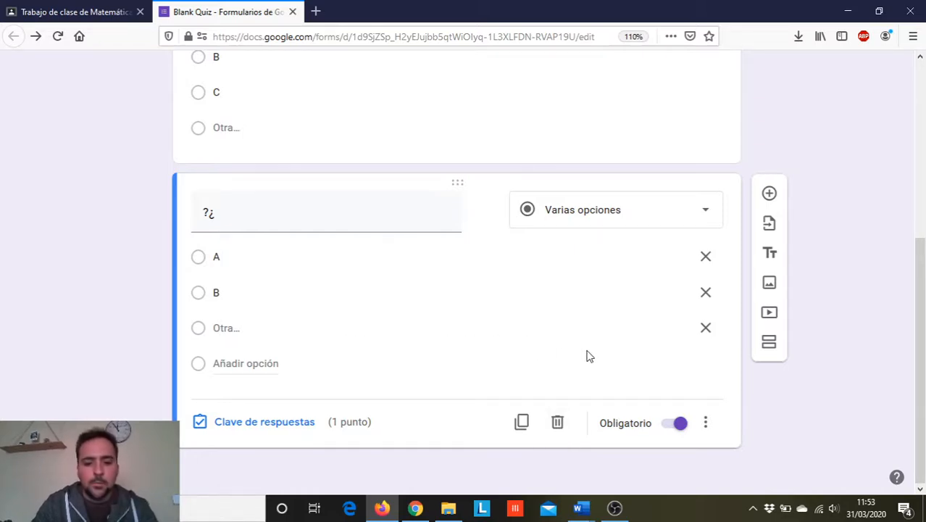
click(770, 194)
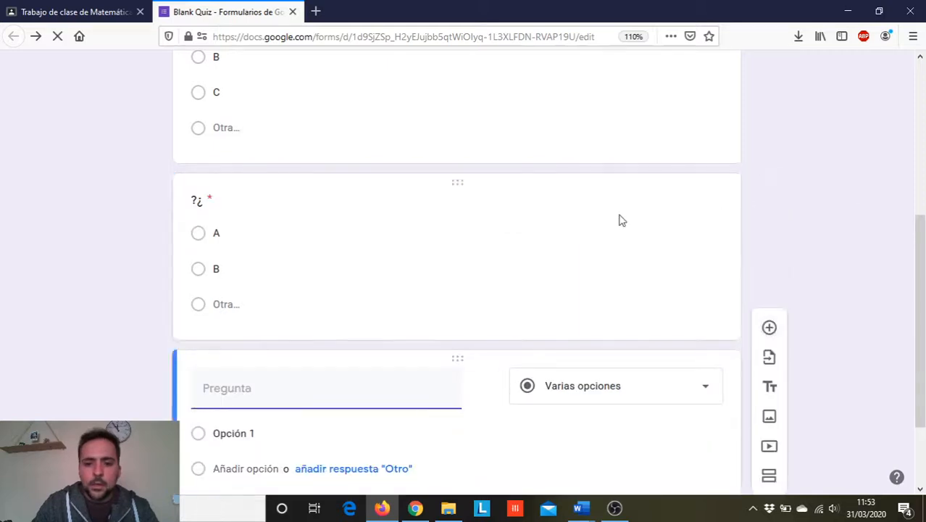
text(?¿)
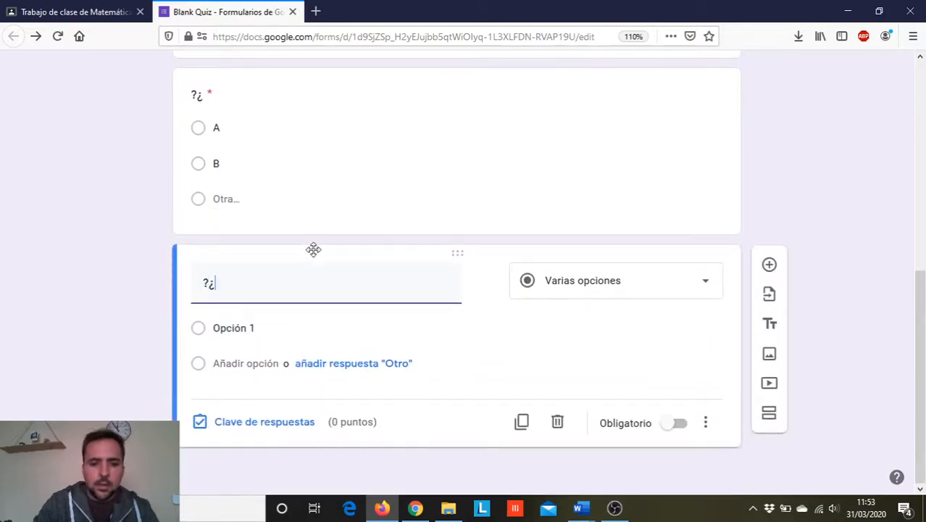
click(708, 286)
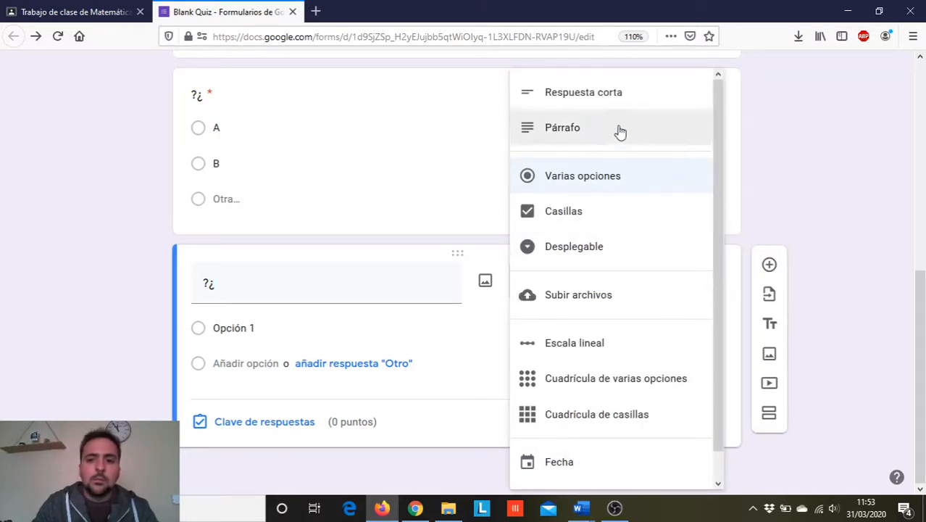
click(585, 94)
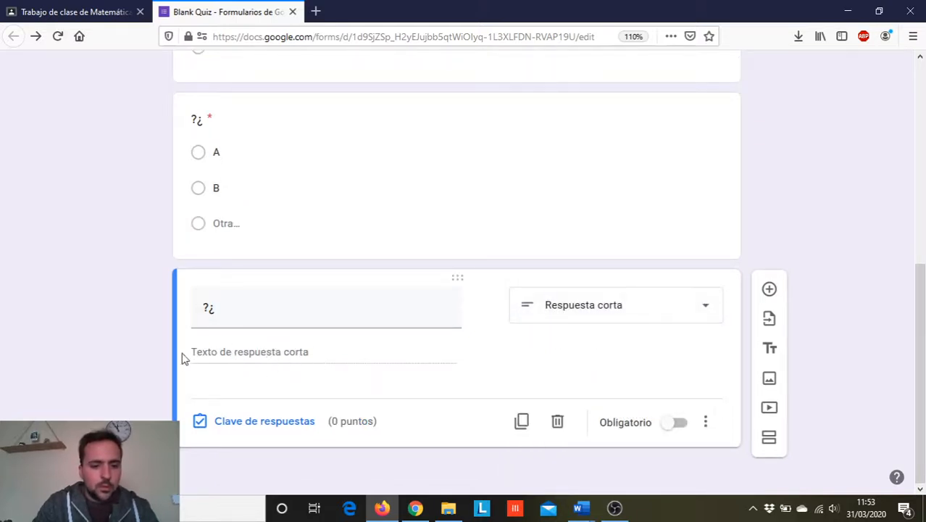
click(667, 426)
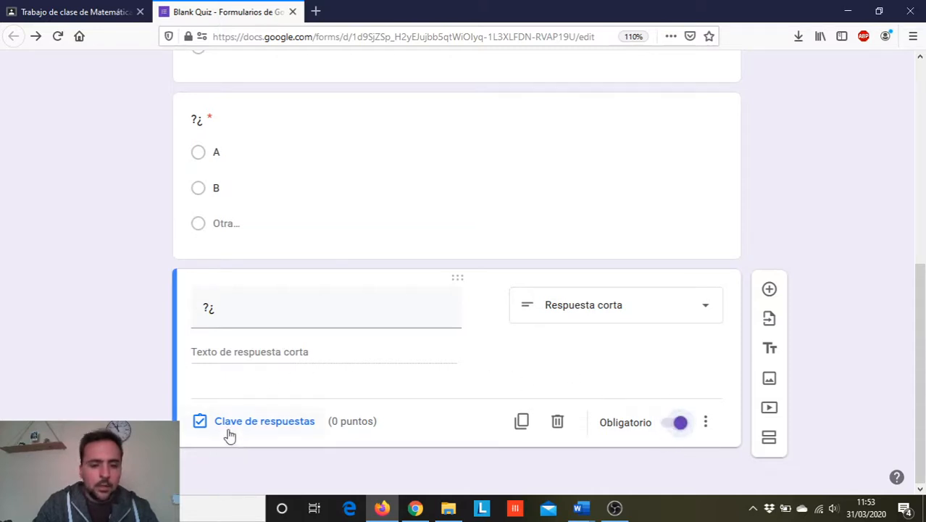
- Set the third question's answer key to 2 points with "Fracciones equivalentes" as the correct answer and all other answers marked incorrect
click(283, 423)
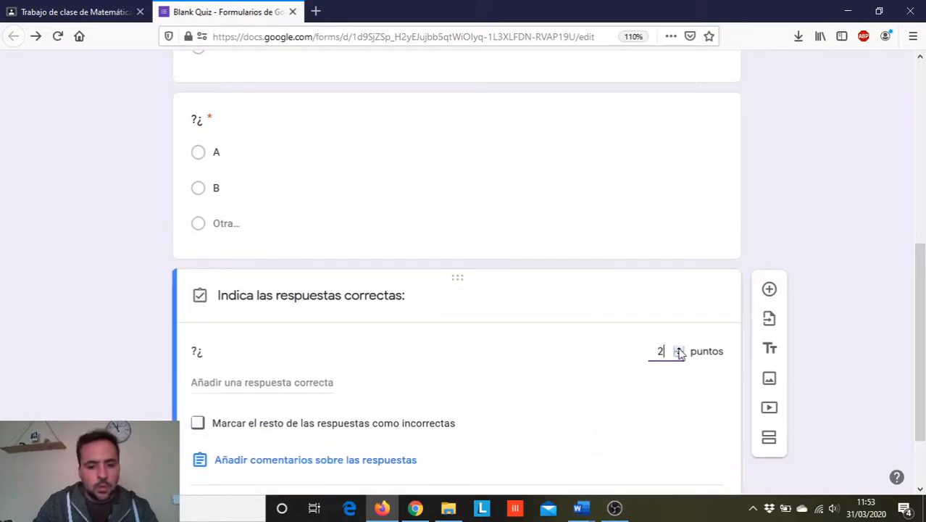
scroll(312, 395, down, 2)
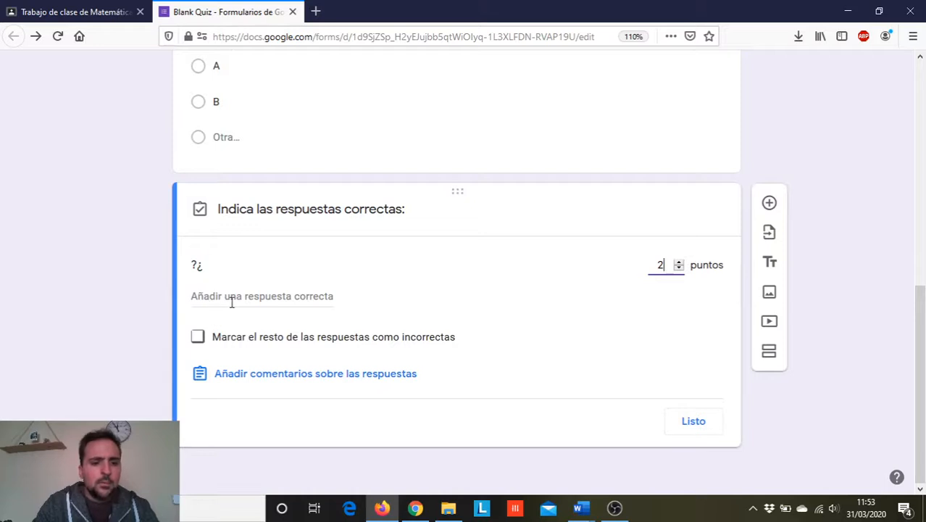
click(240, 301)
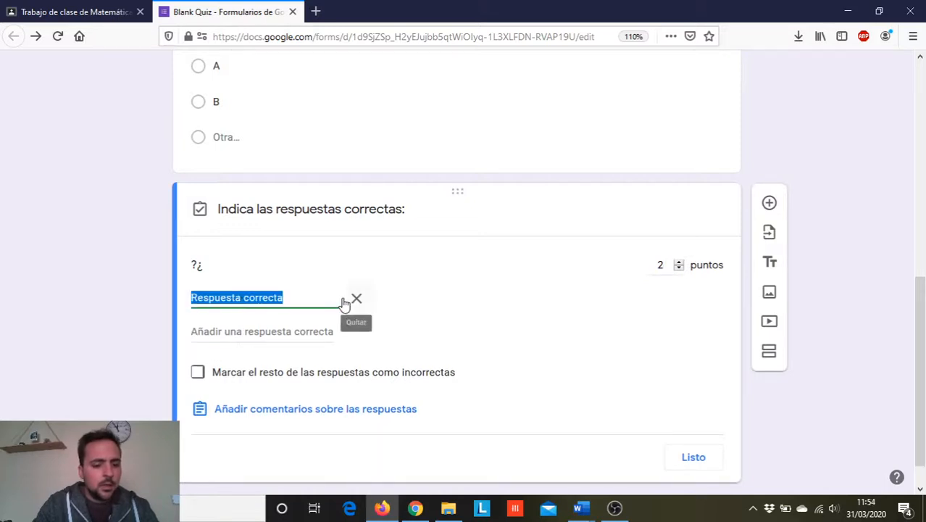
key(Caps_Lock)
key(Caps_Lock)
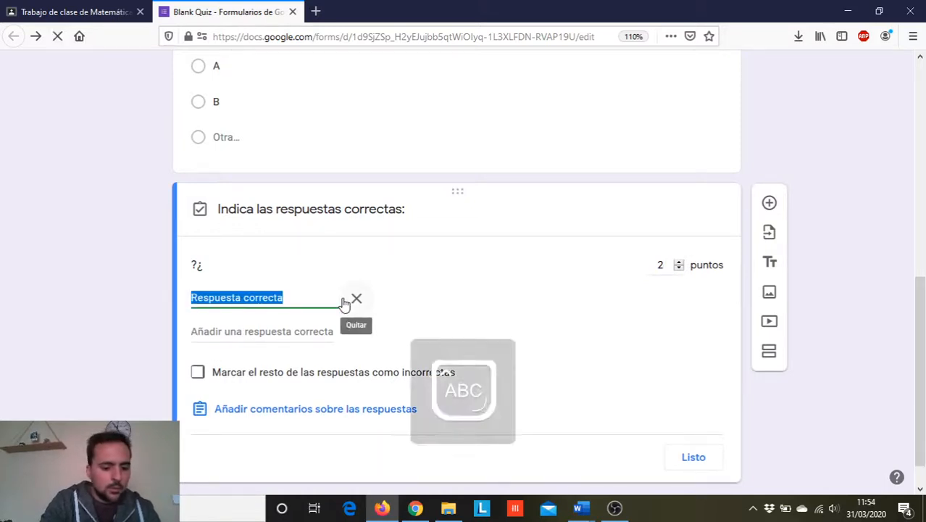
text(F)
key(Caps_Lock)
text(racci)
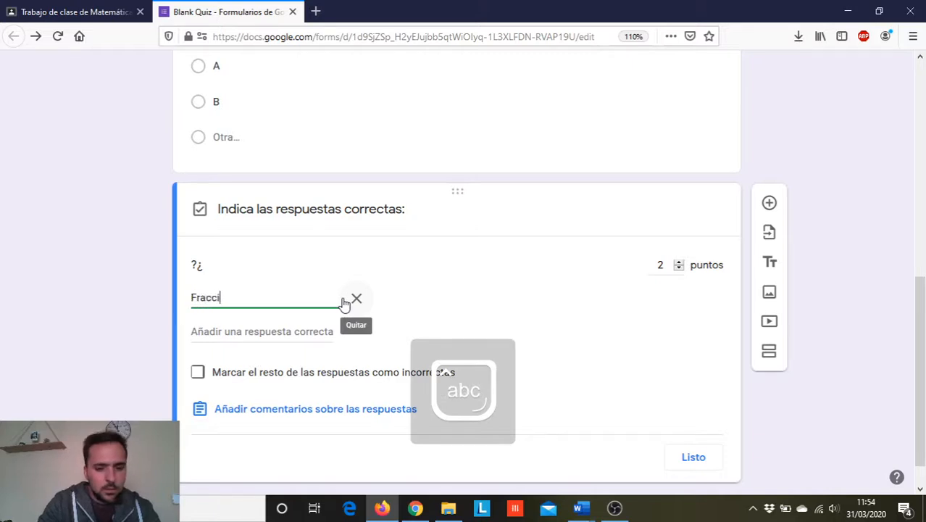
text(ones equivalentes)
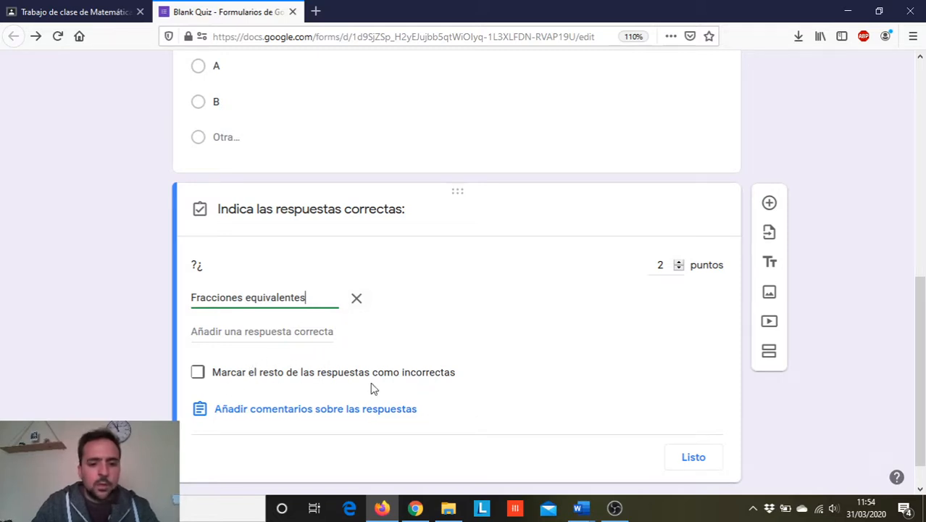
click(199, 372)
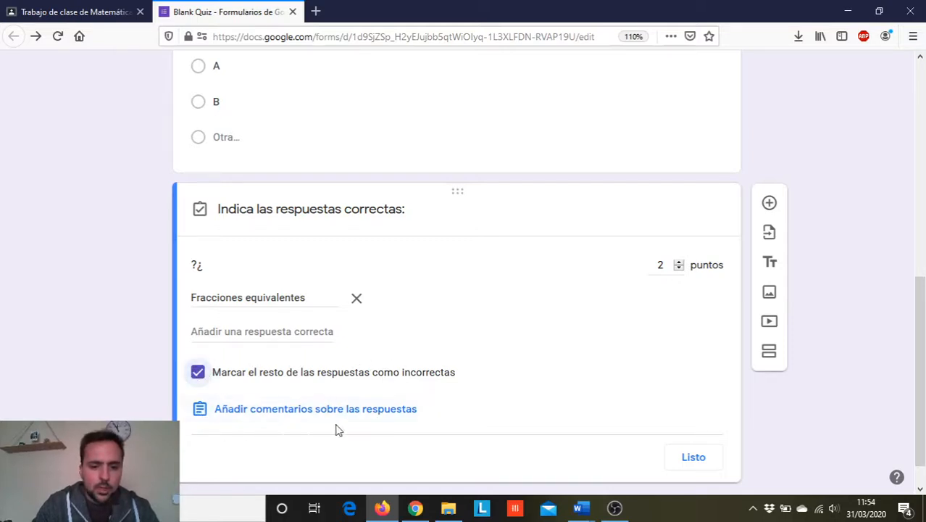
click(697, 457)
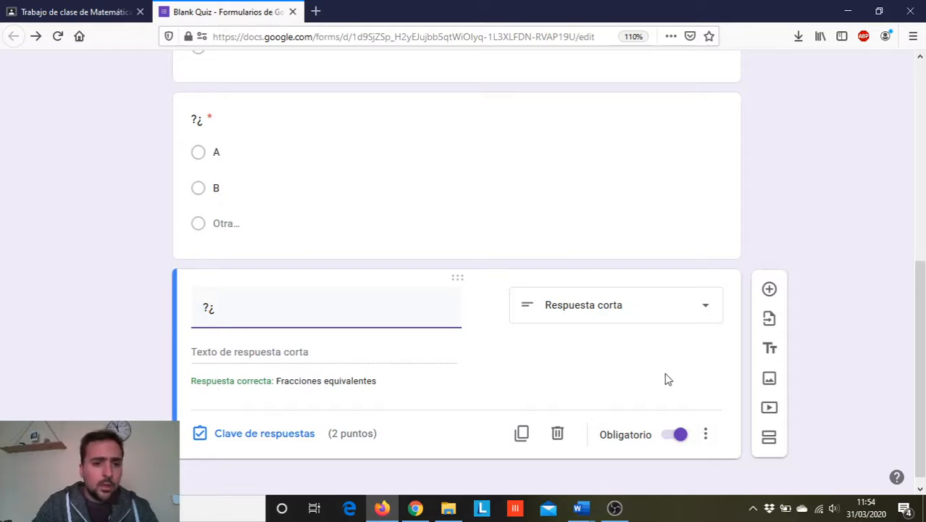
- Add response validation to the third question requiring that the text contains "Fracciones equivalentes"
click(706, 434)
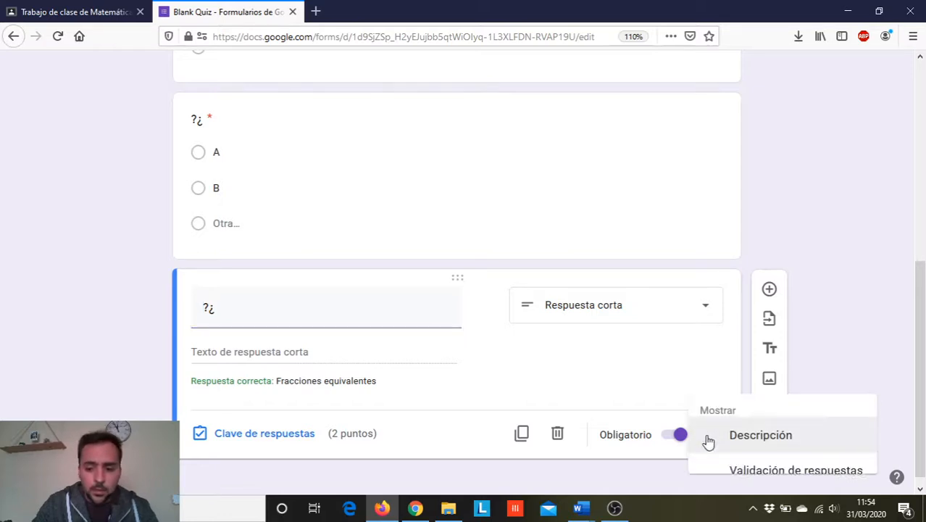
click(808, 467)
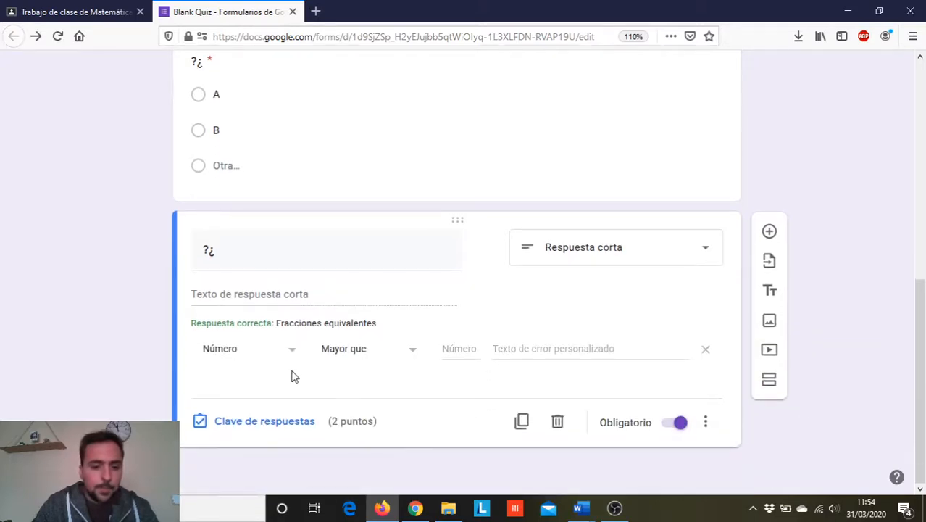
click(289, 354)
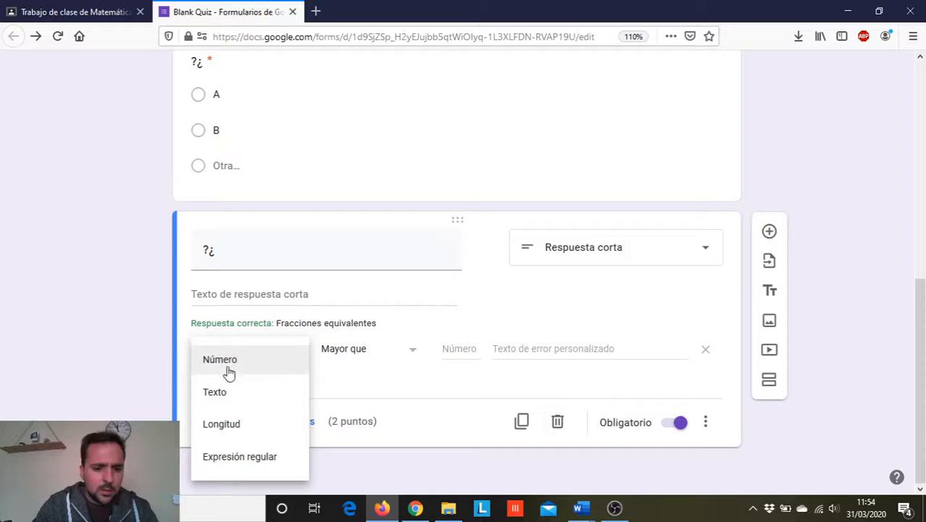
click(216, 399)
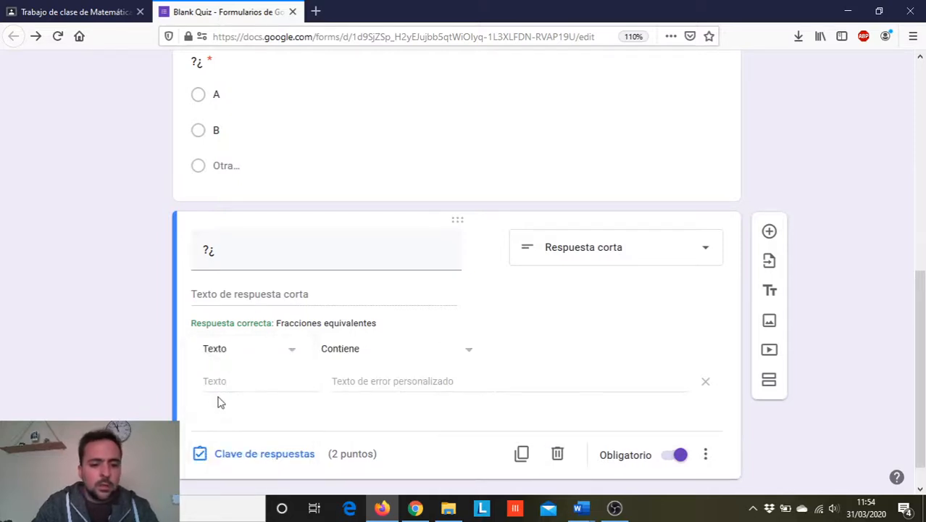
click(236, 385)
key(Caps_Lock)
text(F)
key(Caps_Lock)
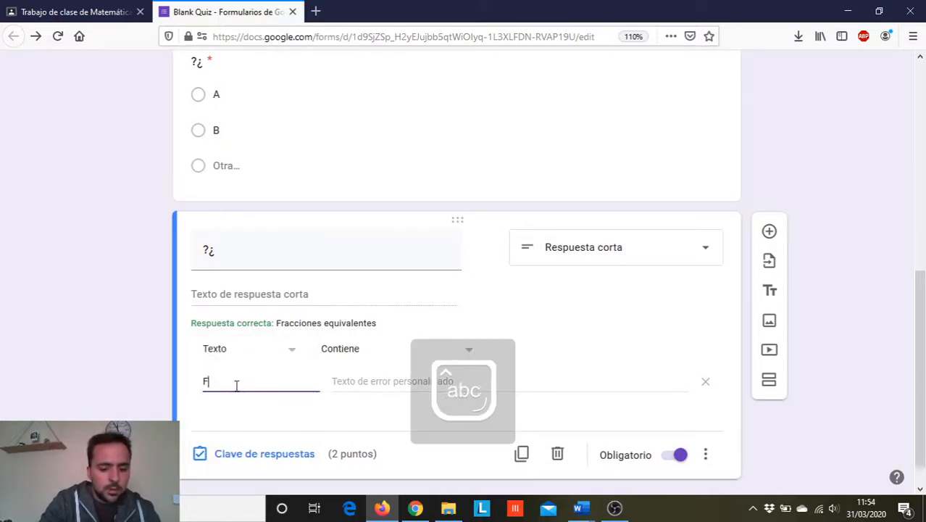
text(racciones equ)
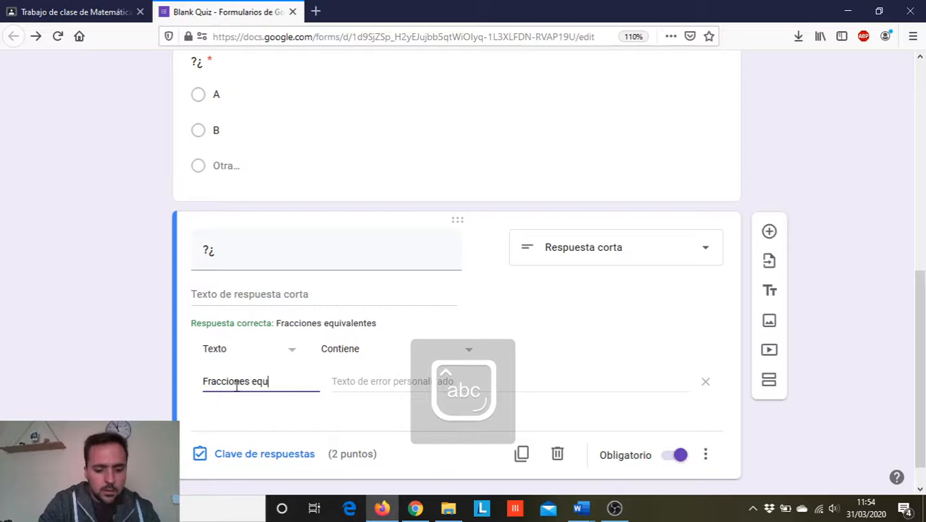
text(ivalentes)
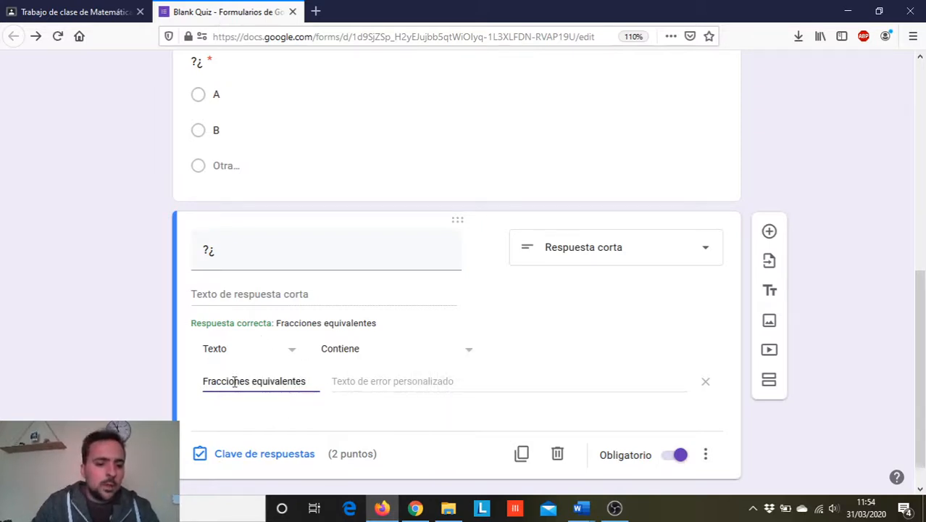
- Set the third question's custom validation error text to "Revisa la página 46 porque tu respuesta no es correcta"
click(372, 380)
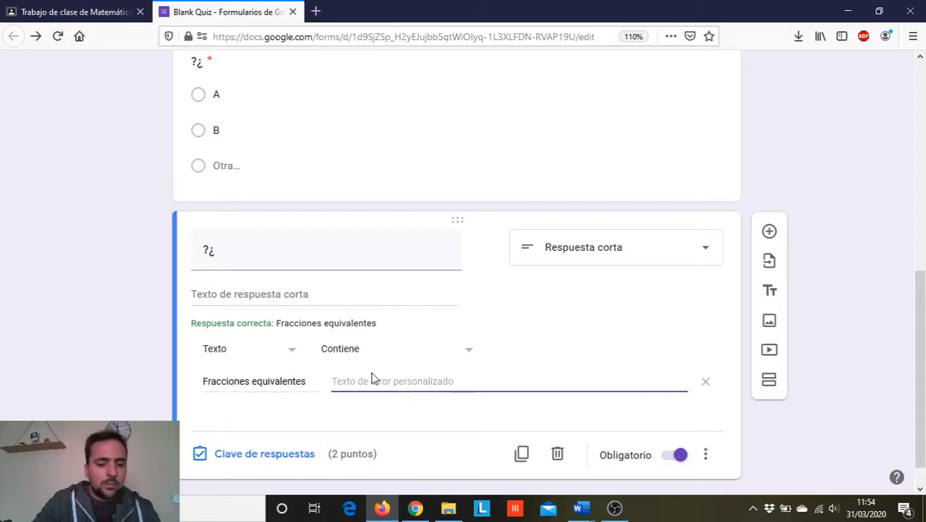
key(Caps_Lock)
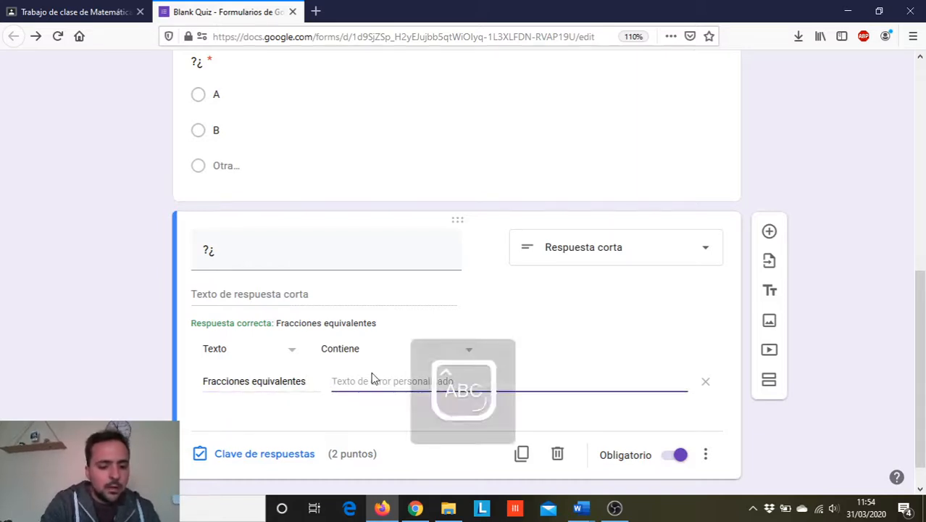
key(Caps_Lock)
text(Revisa la)
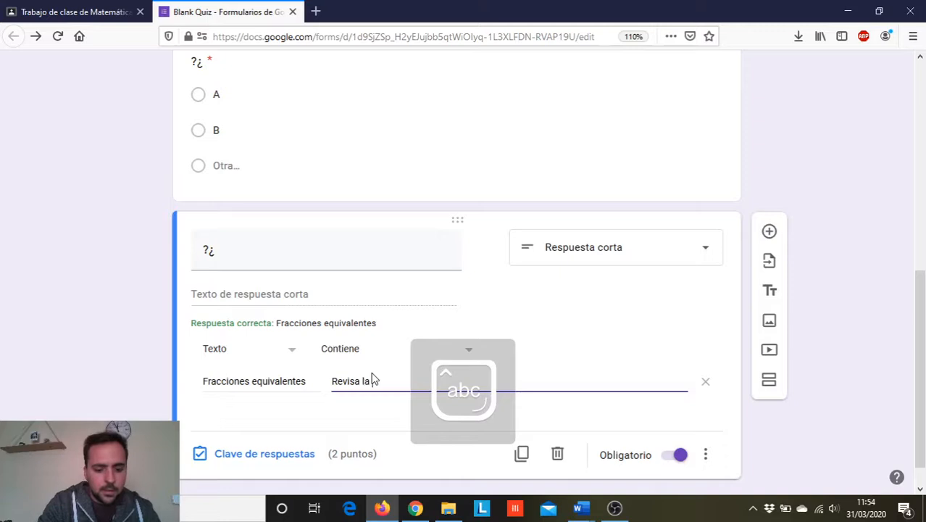
text( página 46 )
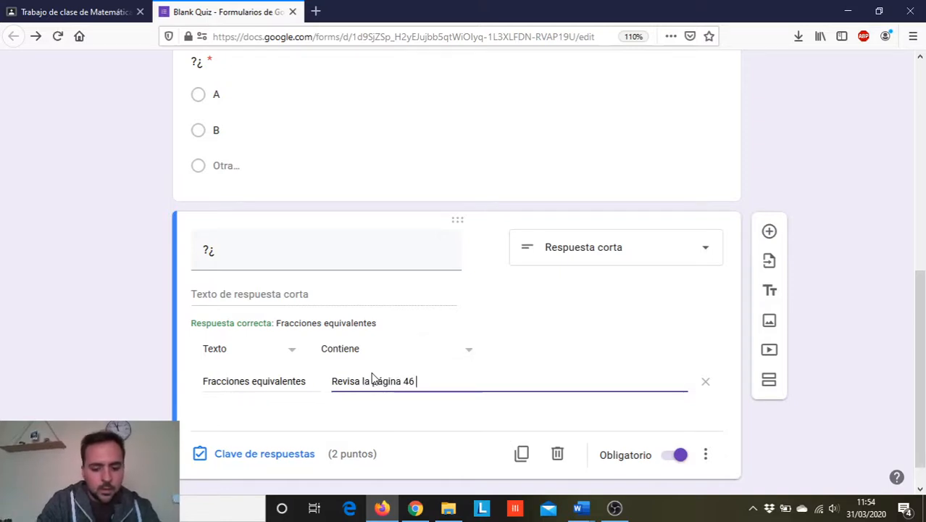
text(porque tu)
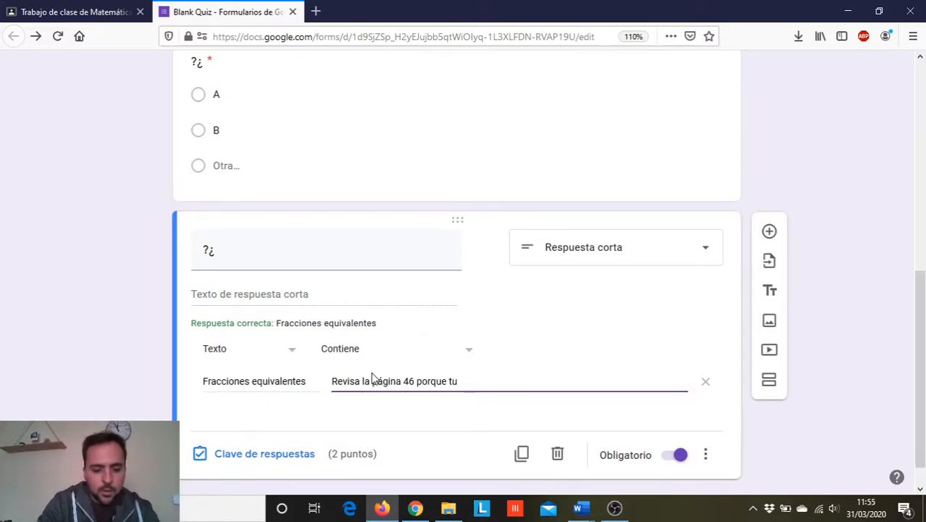
text( respuesta no e)
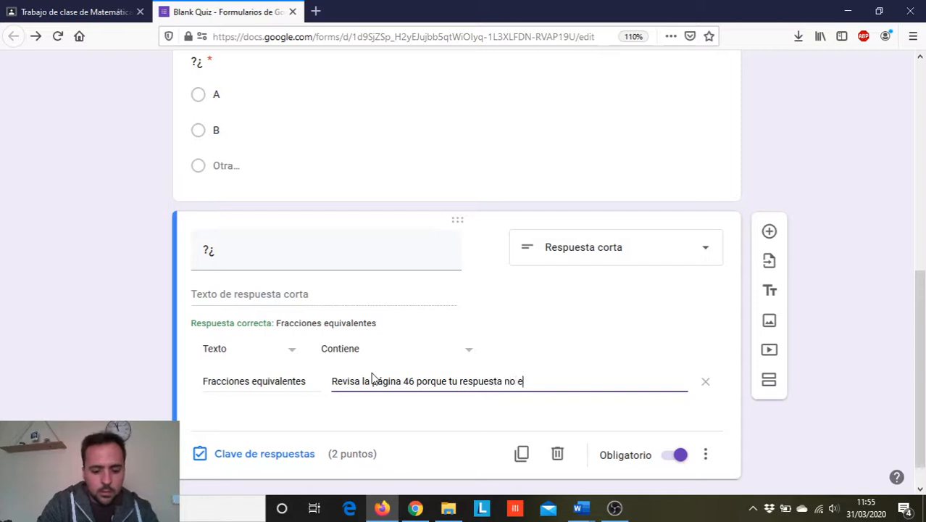
text(s correcta)
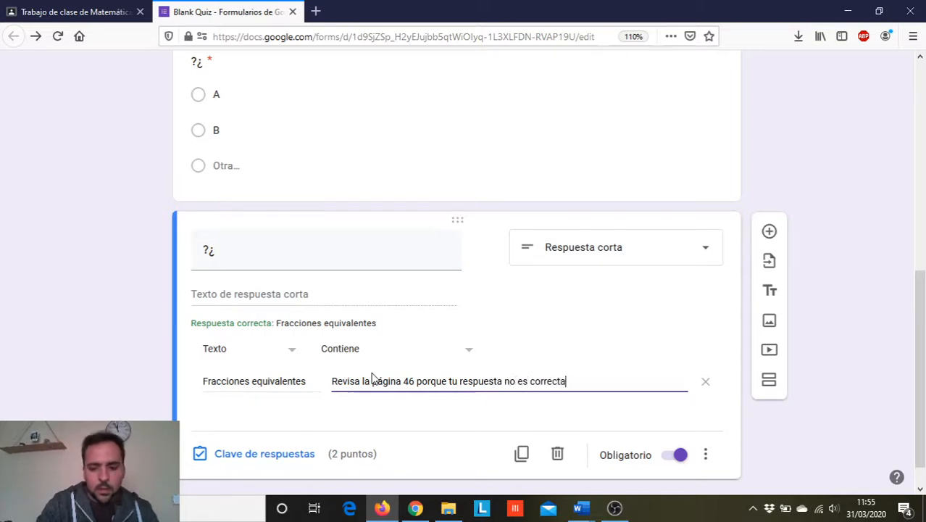
scroll(593, 391, down, 1)
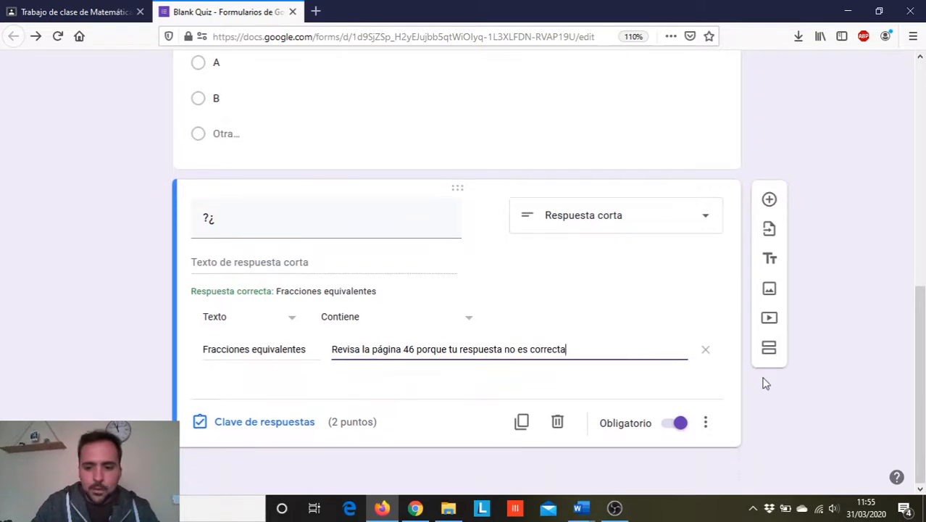
click(778, 401)
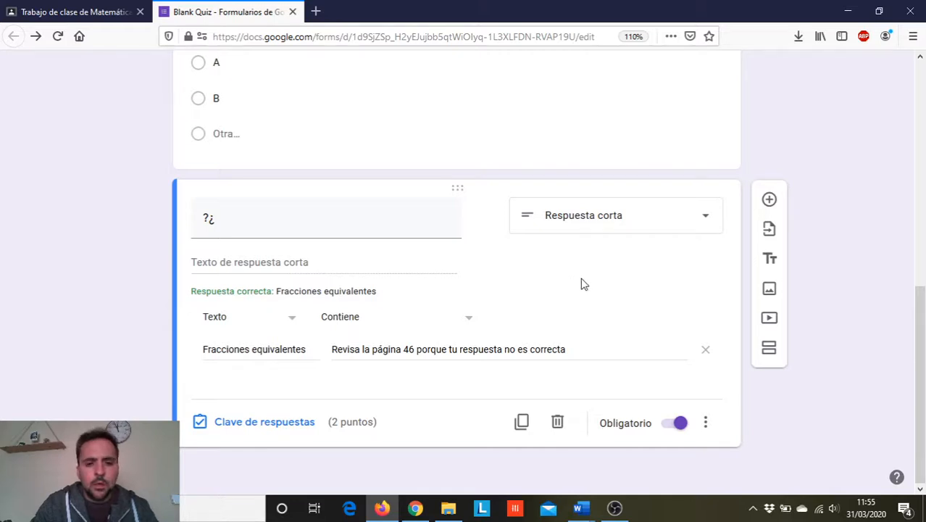
- Add a fourth question titled "Comenta tus dudas y pon algún ejemplo de dichas dudas"
click(774, 202)
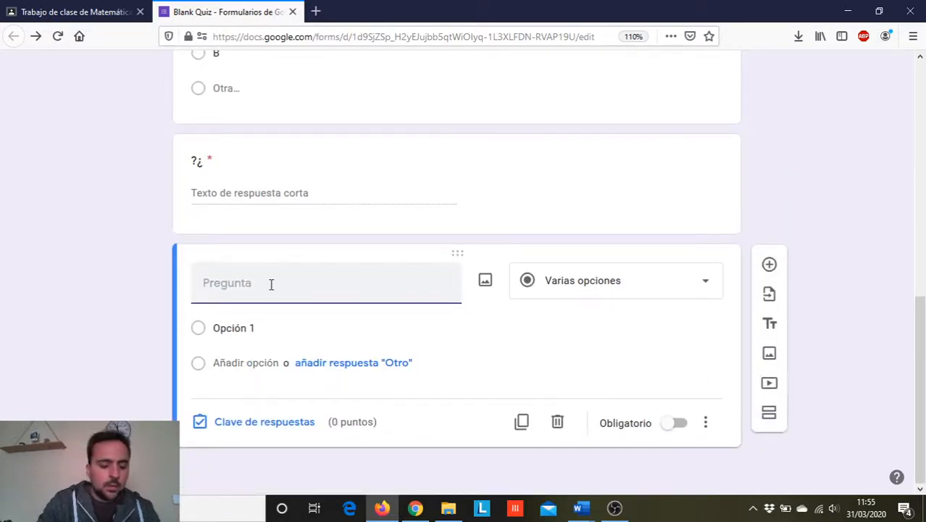
key(Caps_Lock)
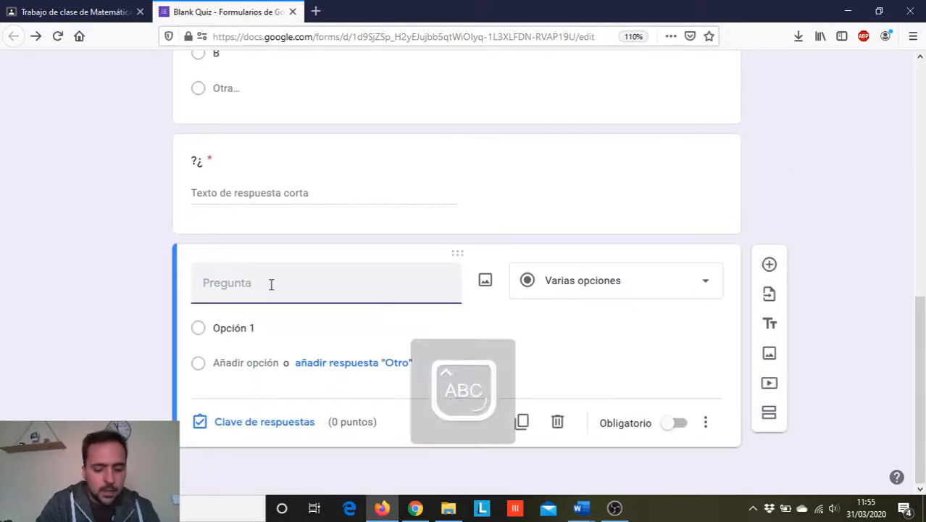
text(C)
key(Caps_Lock)
text(omenta )
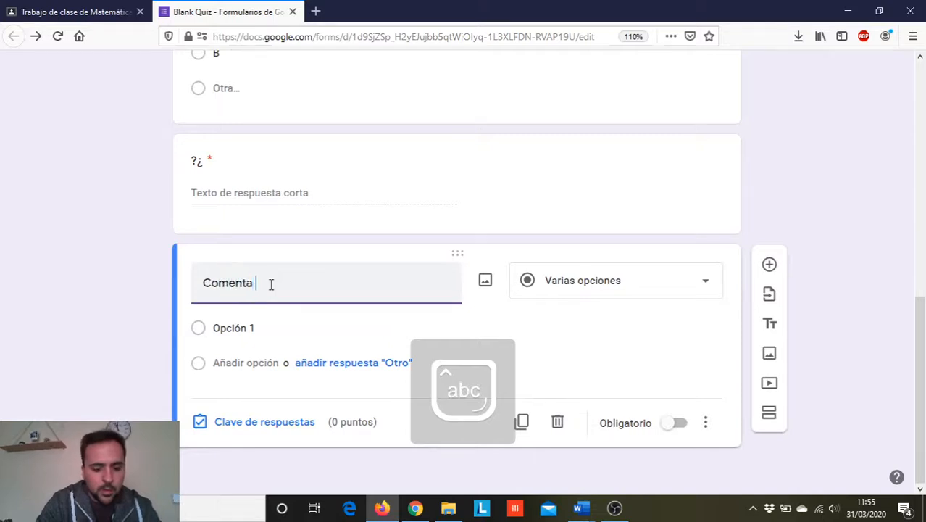
text(tus dudas y)
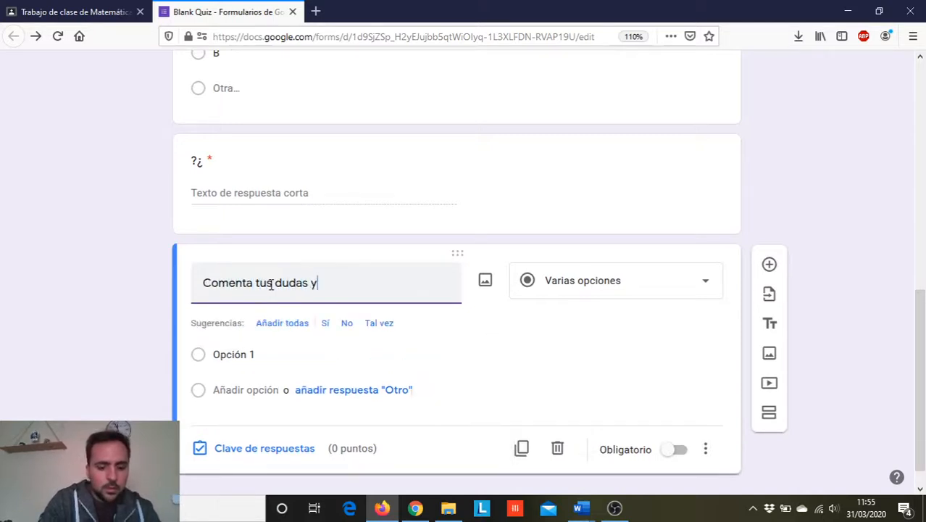
text( pon algún ej)
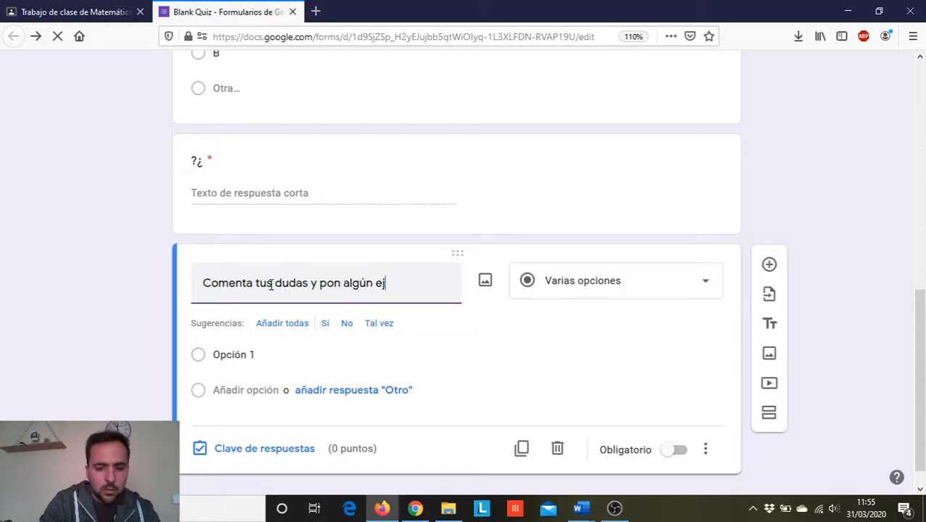
text(emplo de)
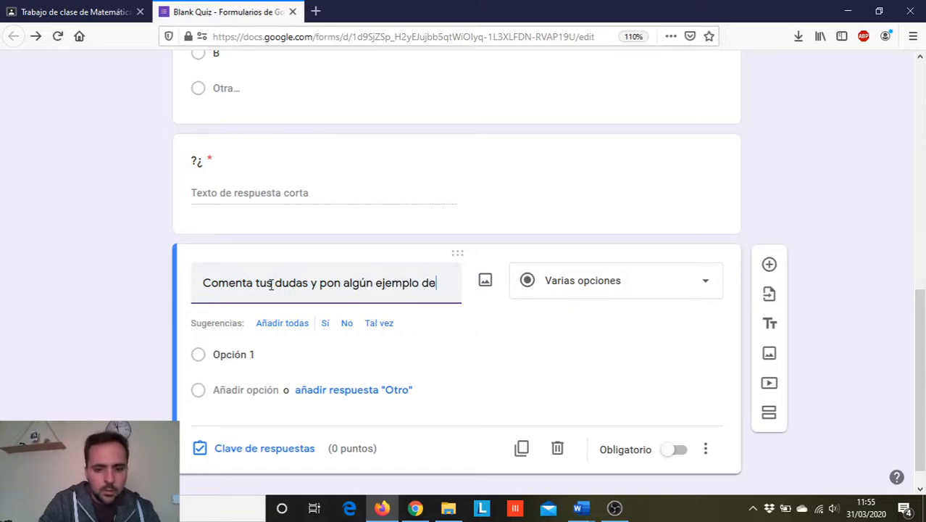
text( dichas dudas)
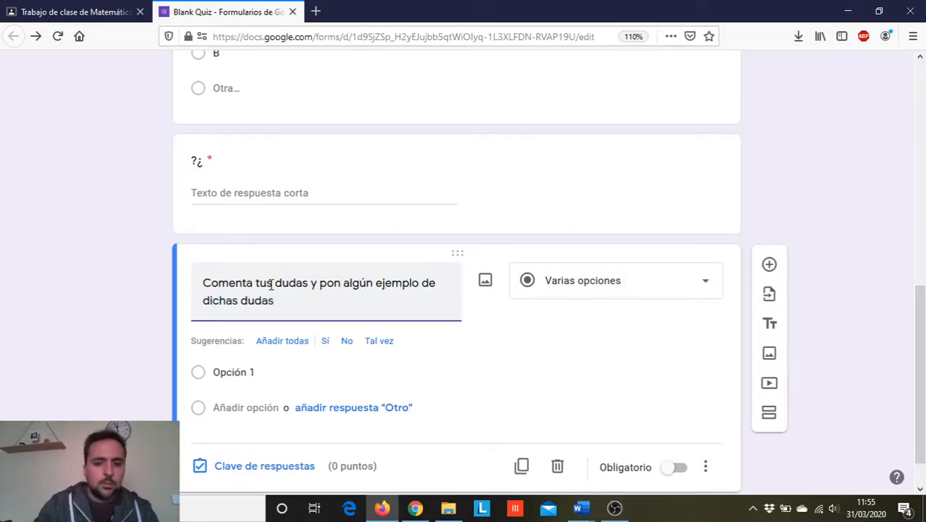
- Change the fourth question's type to Párrafo and make it required
click(661, 290)
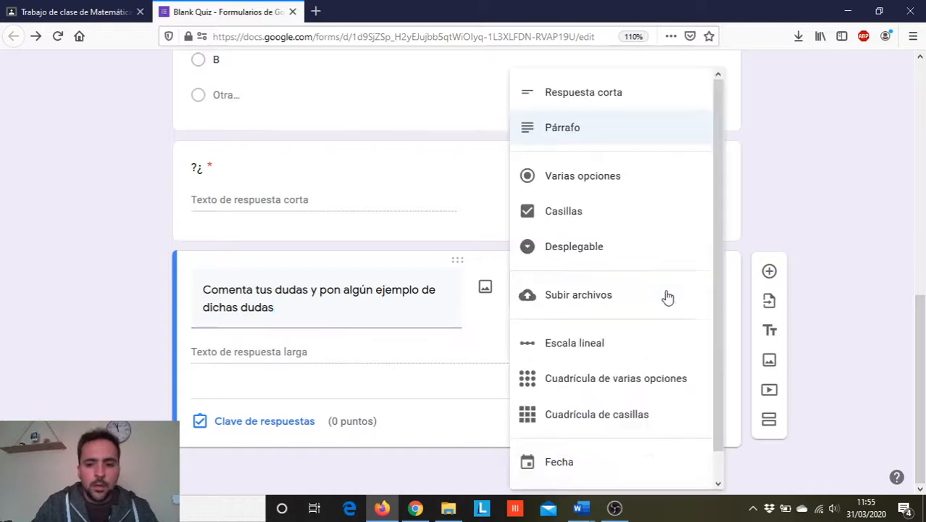
click(573, 131)
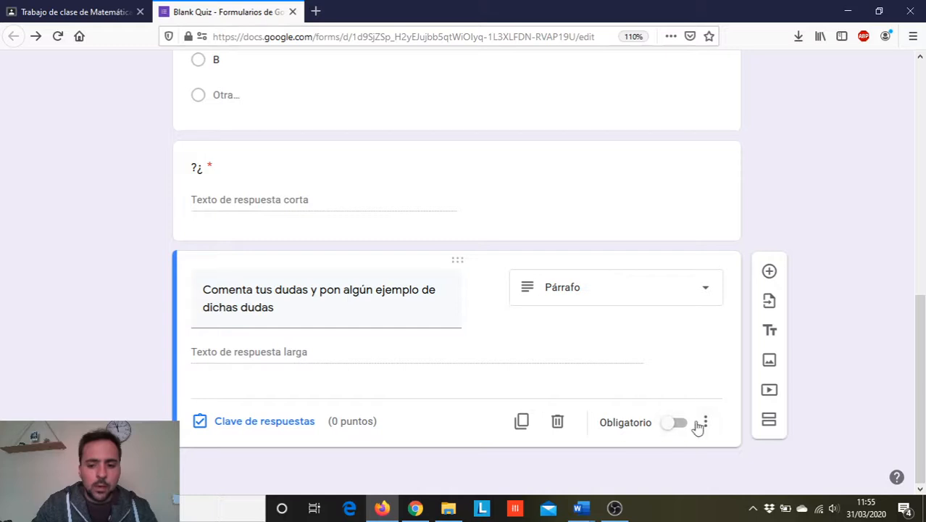
click(673, 427)
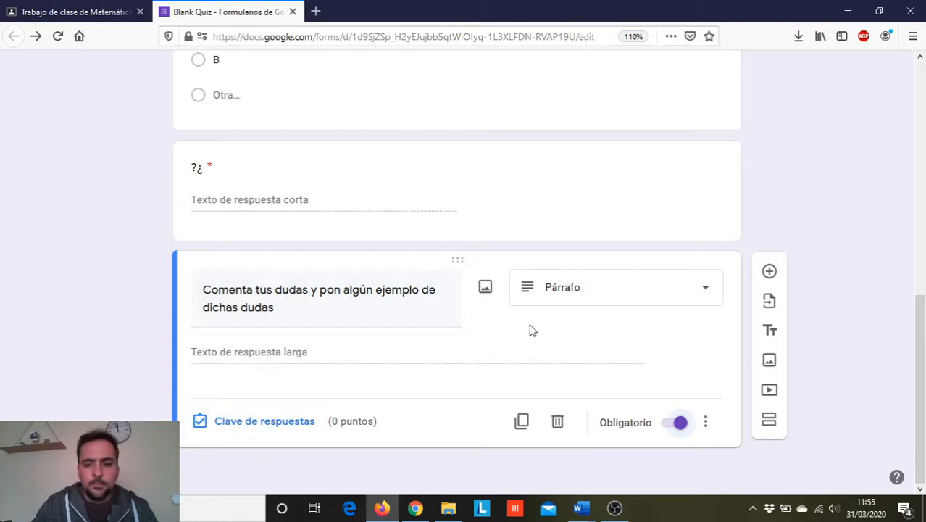
- Close the finished quiz form and publish the "Repaso números decimales y fracciones" assignment to the class
scroll(403, 351, up, 15)
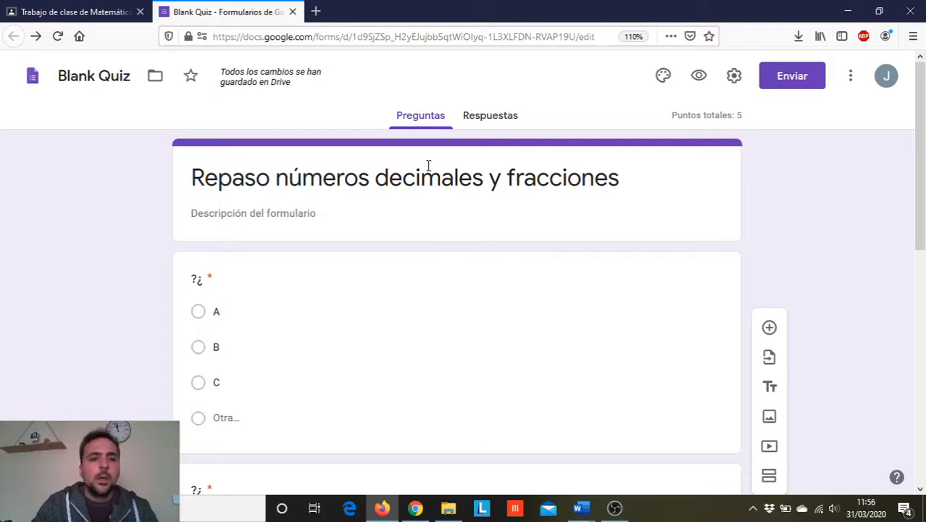
click(292, 12)
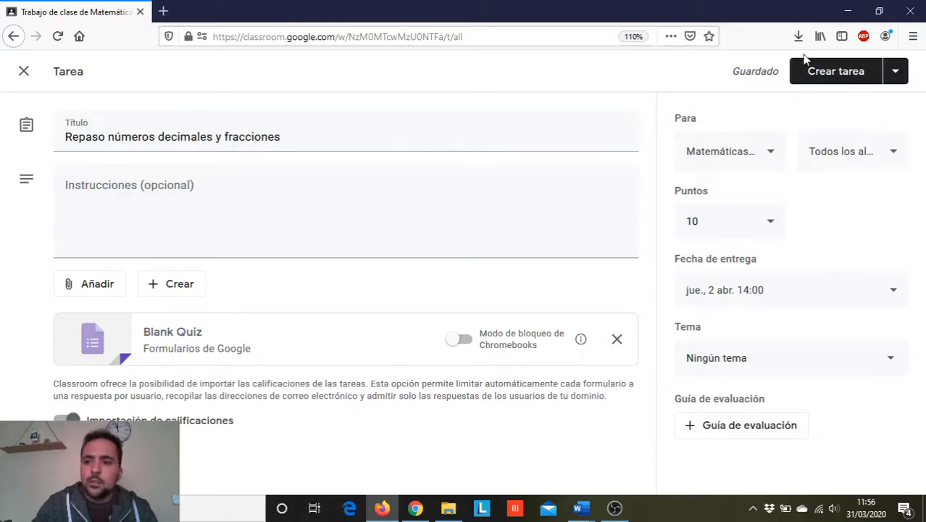
key(super+plus)
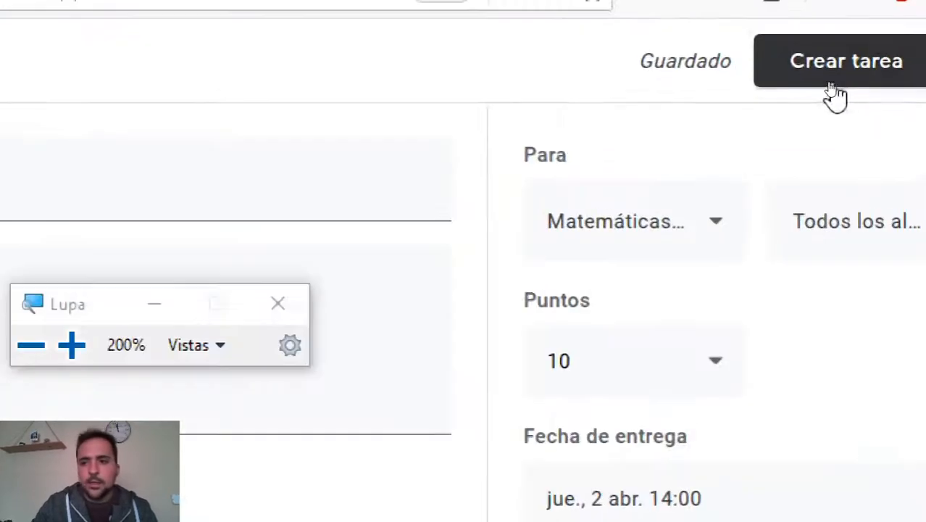
key(super+Escape)
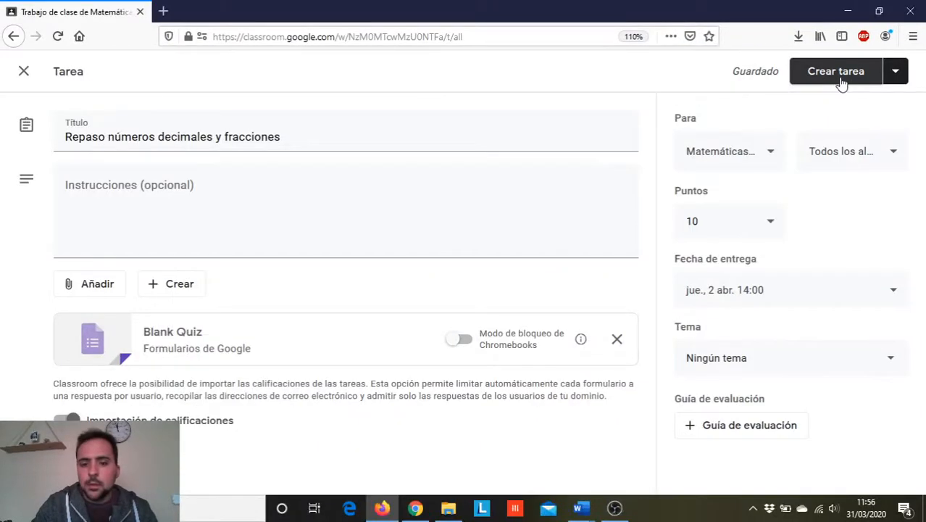
click(841, 83)
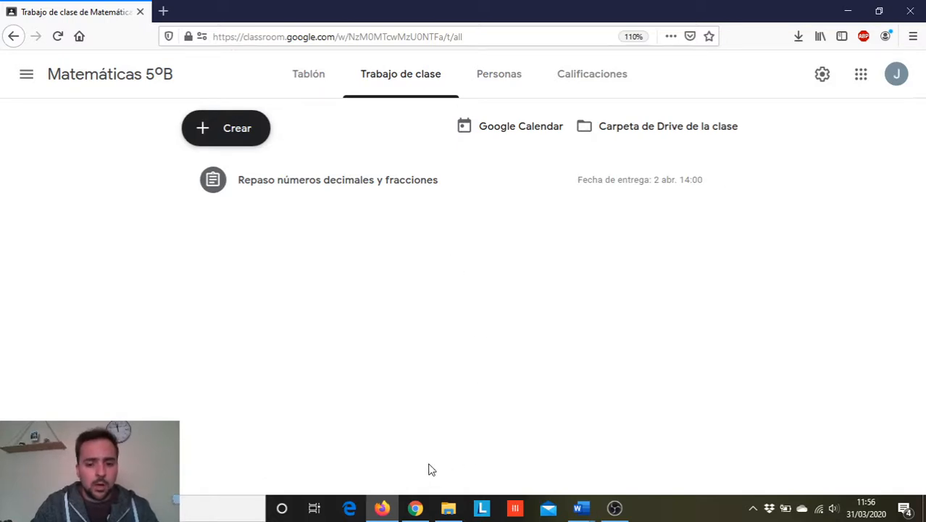
- Switch to Chrome, signed in with the student account, and open its Gmail inbox
click(415, 507)
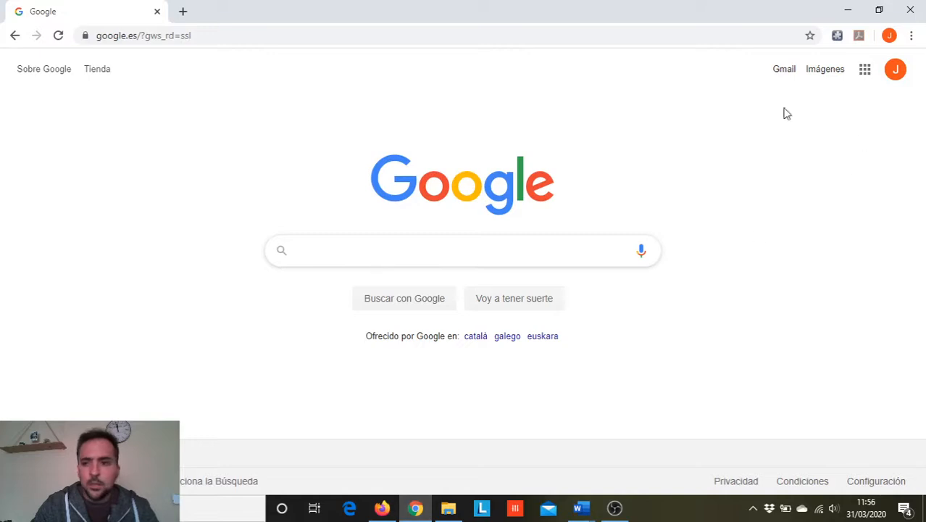
click(865, 71)
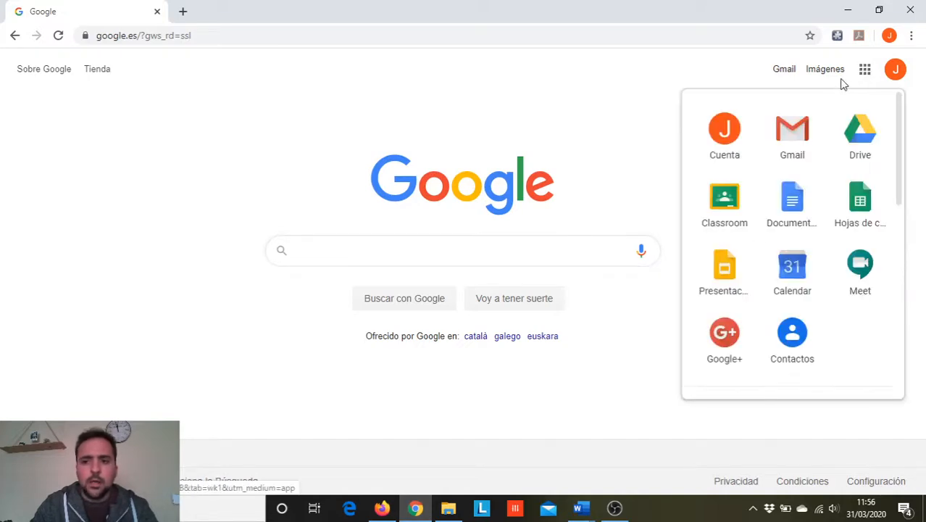
click(790, 135)
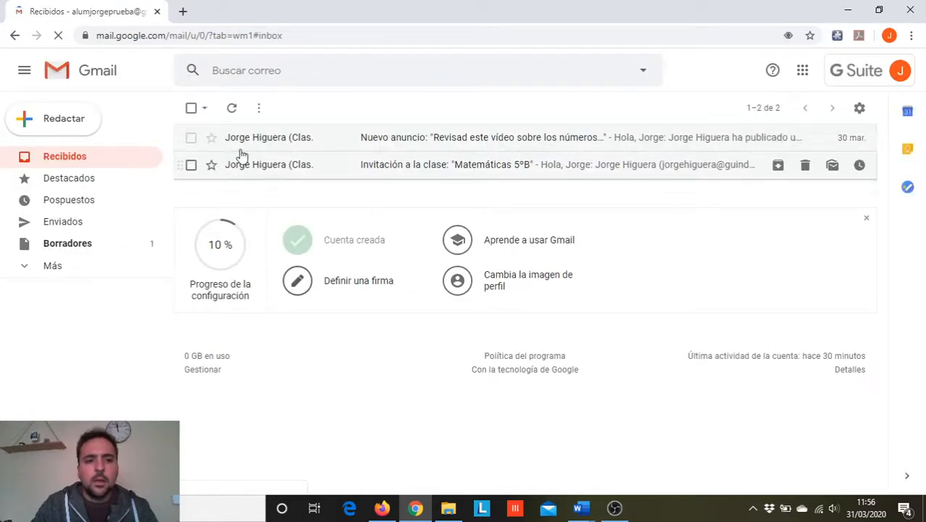
- Open Google Classroom as the student and view the Matemáticas 5ºB class stream down to the new assignment post
click(803, 71)
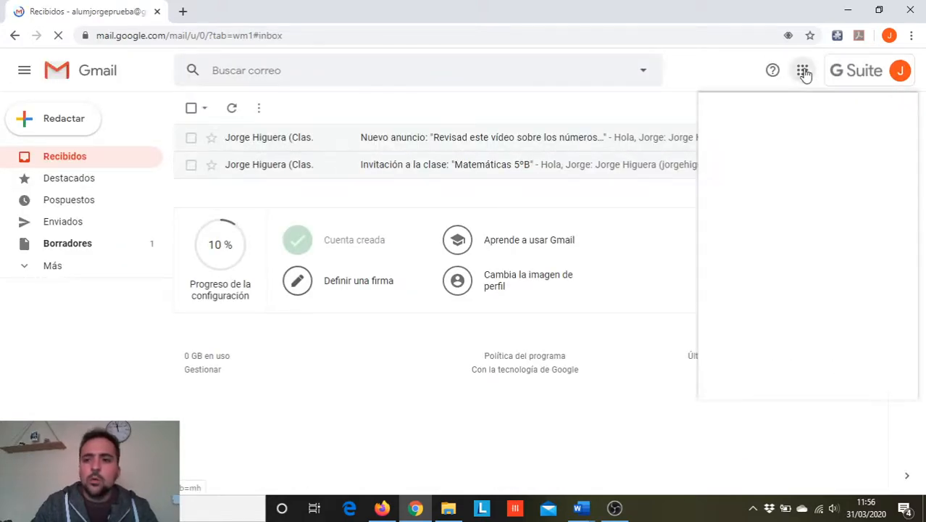
click(746, 213)
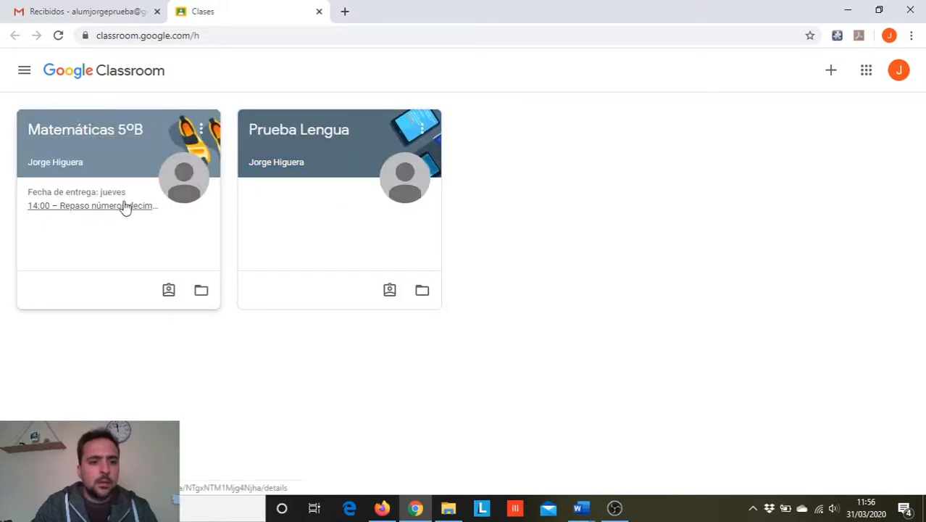
click(125, 159)
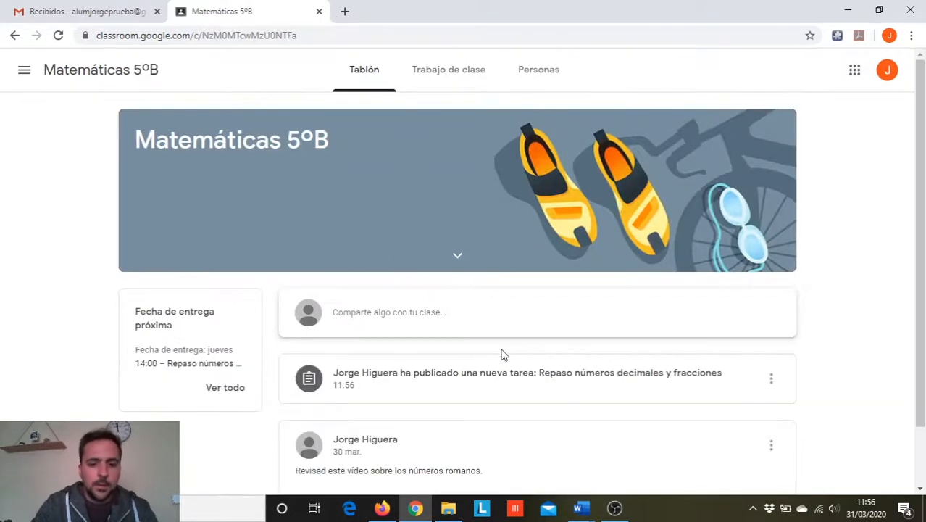
scroll(507, 326, down, 1)
scroll(516, 304, down, 1)
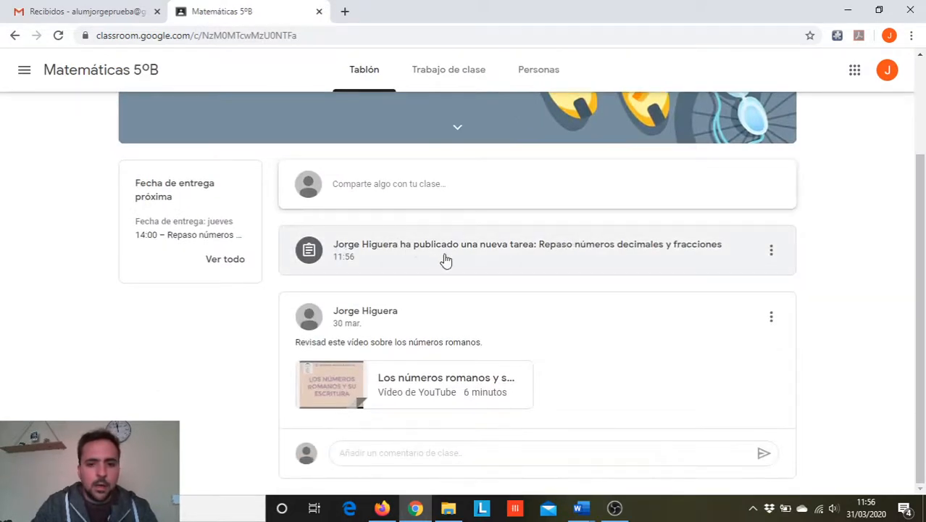
- Reload the student's Gmail inbox to check for an assignment notification, and return to the Matemáticas 5ºB class page
click(105, 11)
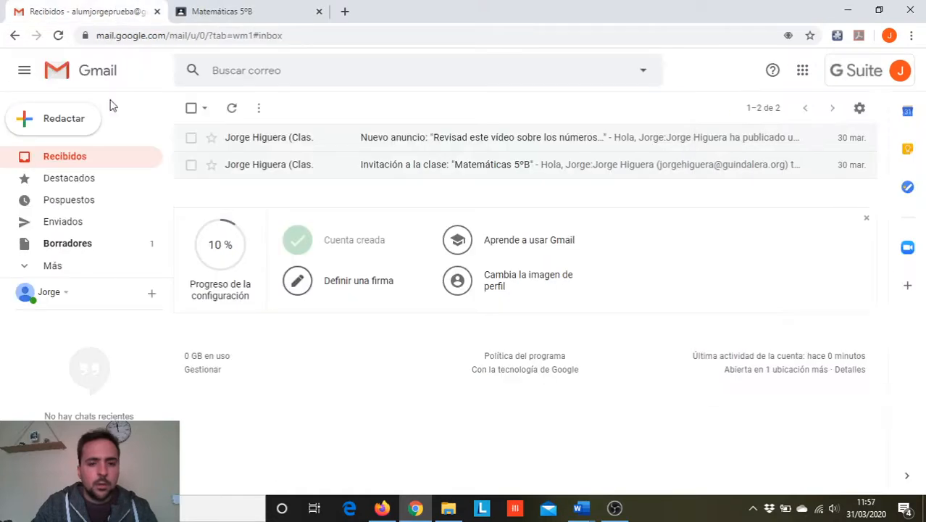
click(58, 35)
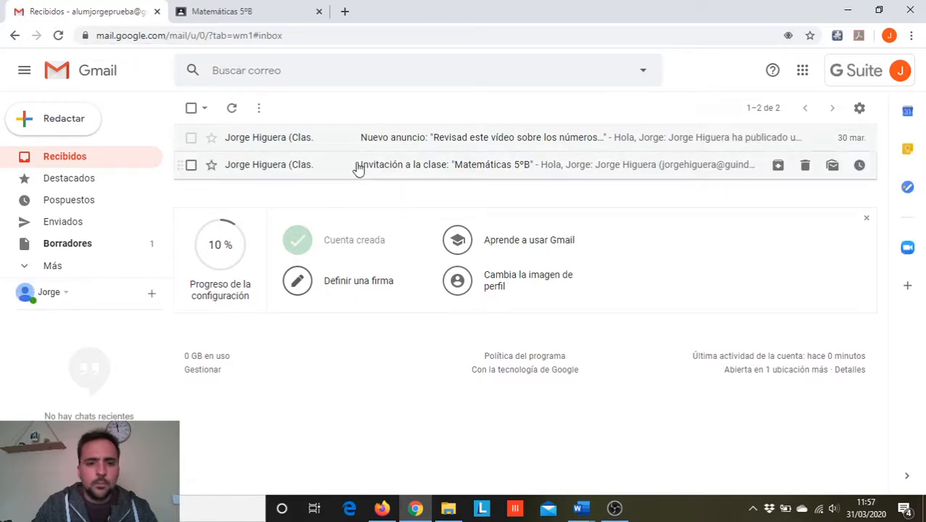
click(59, 36)
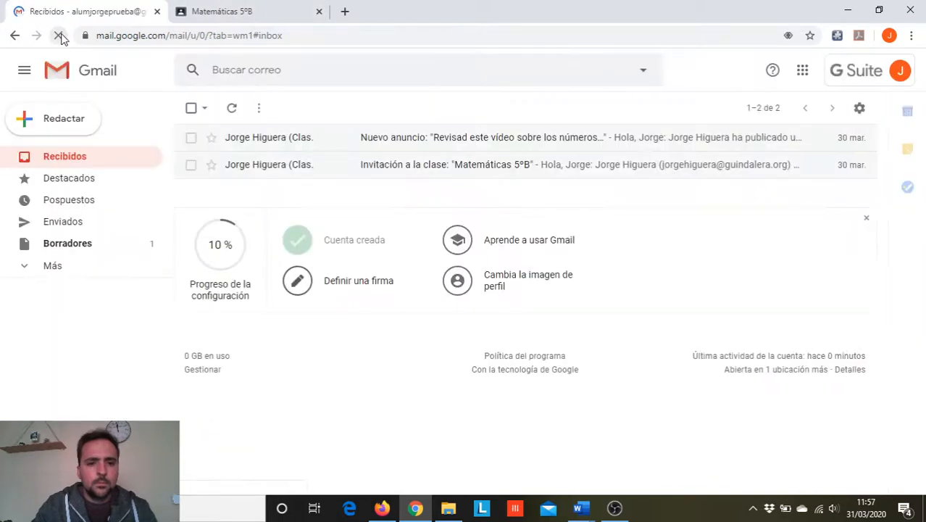
click(263, 7)
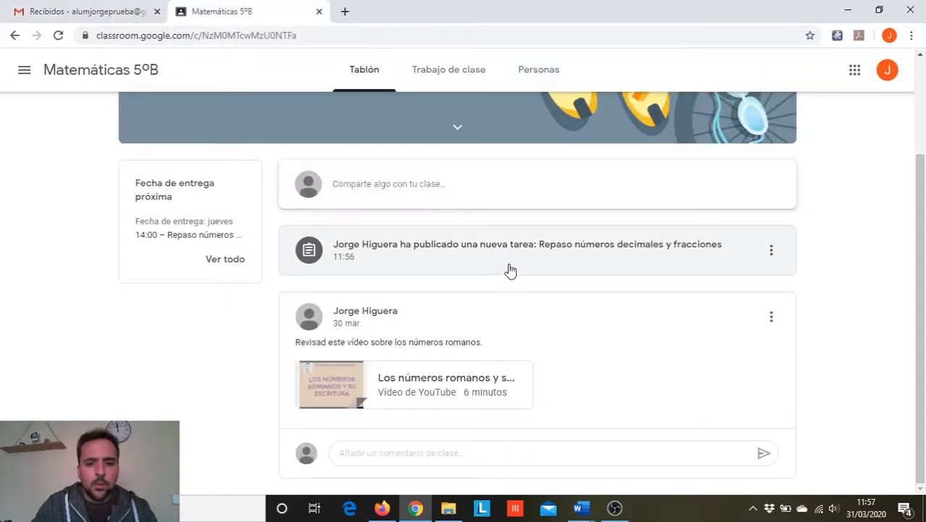
- Open the "Repaso números decimales y fracciones" assignment from the class stream and magnify its status under "Tu trabajo"
click(389, 255)
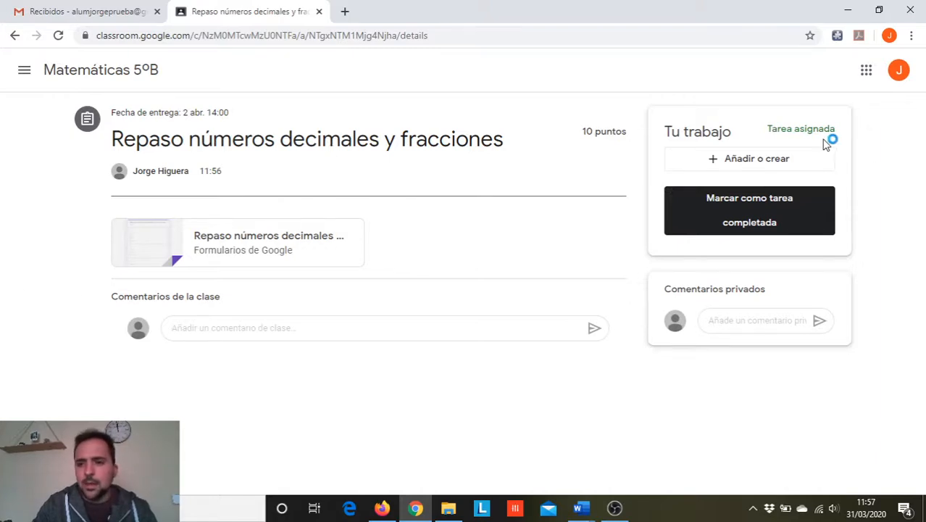
key(super+plus)
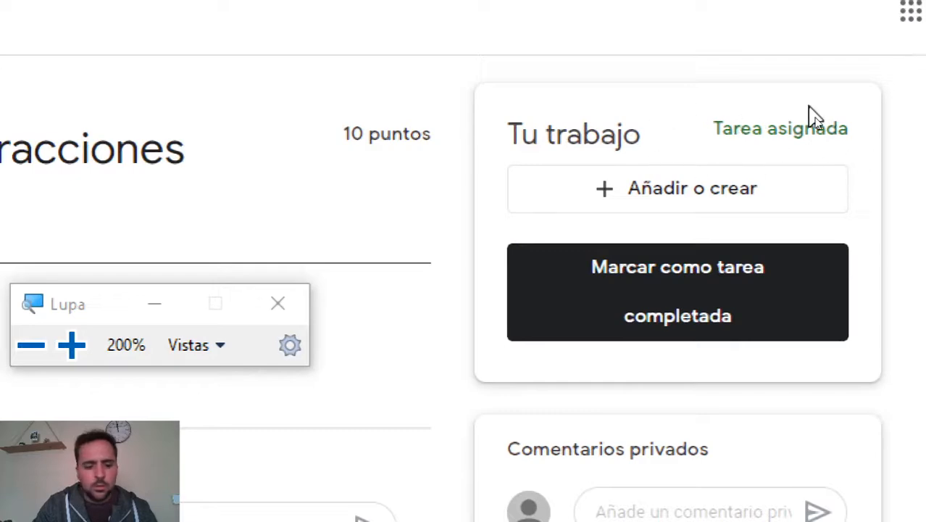
key(super+Escape)
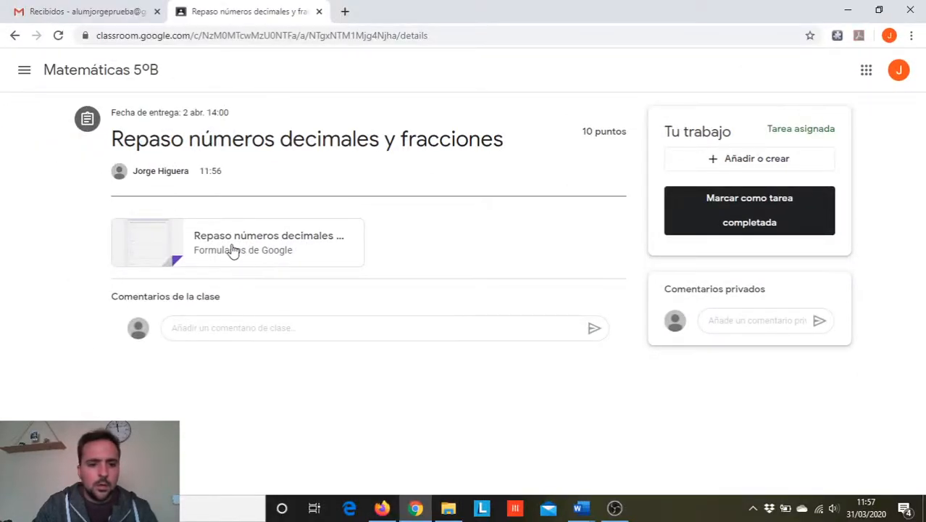
- Open the attached Google Forms quiz and answer the first question with A and the second with B
click(274, 242)
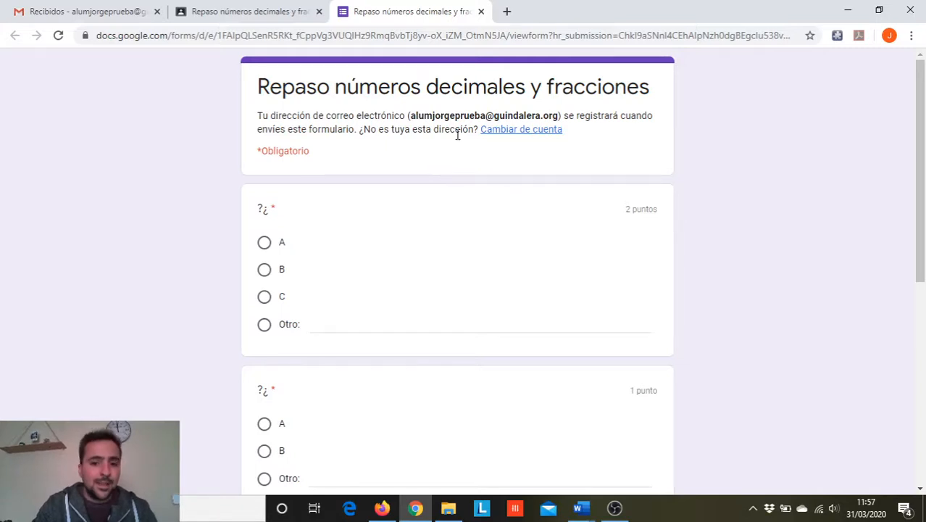
scroll(384, 188, down, 1)
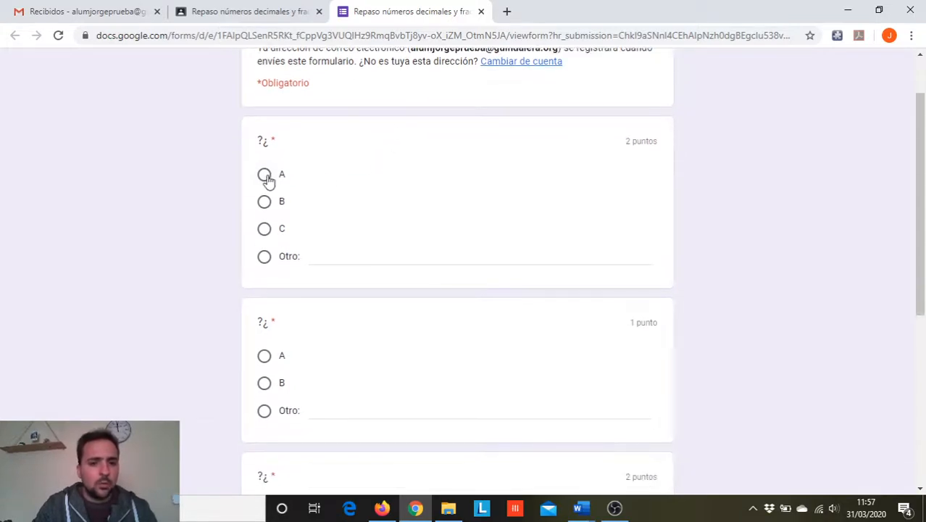
click(264, 175)
scroll(288, 173, down, 2)
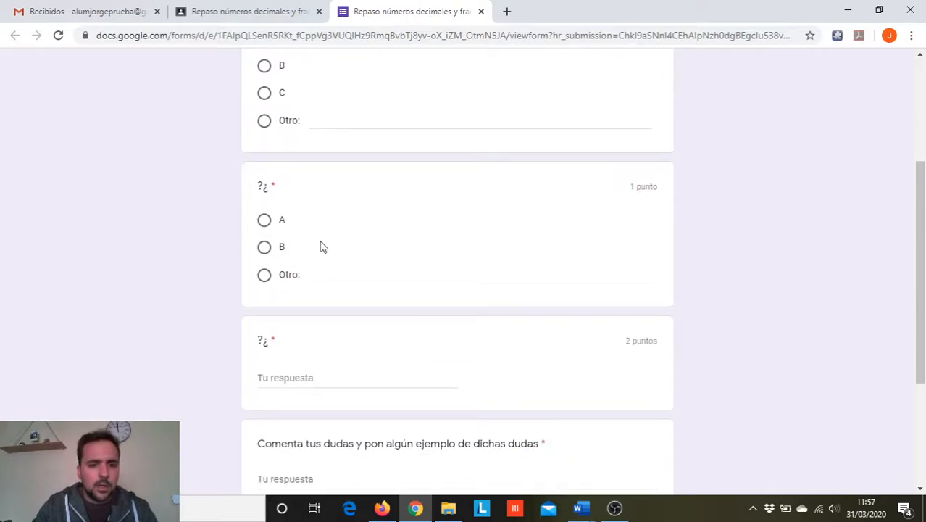
scroll(322, 247, down, 1)
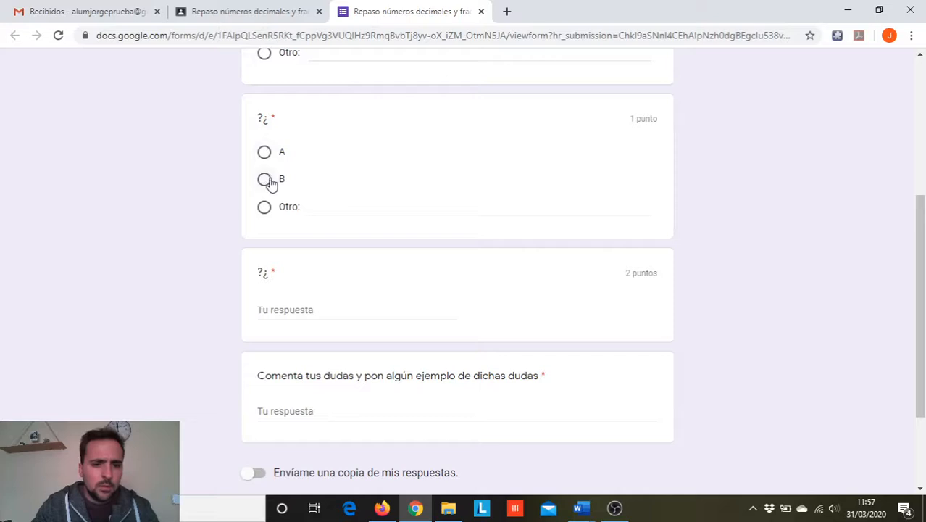
scroll(305, 248, down, 2)
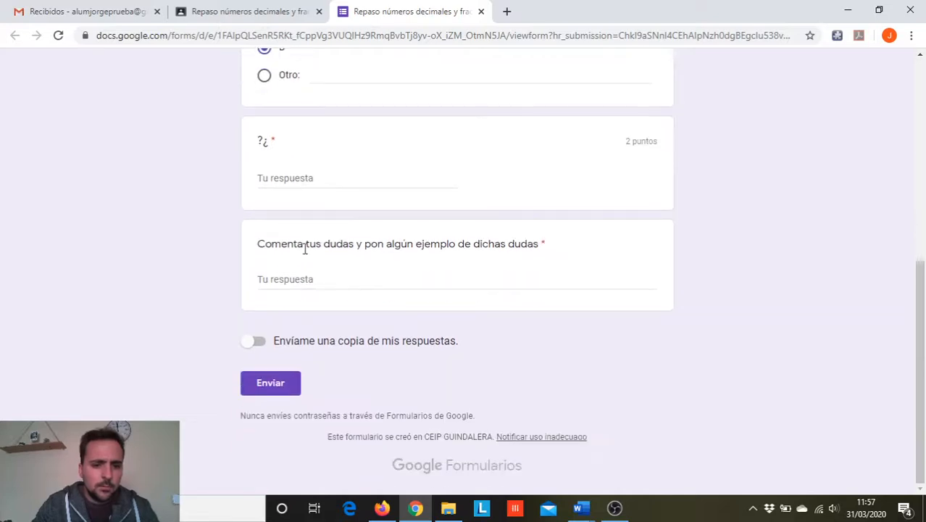
- Answer the third question with "Fracciones", leave the field to test its validation, and extend the answer to "Fracciones equivalentes"
click(284, 181)
text(Fra)
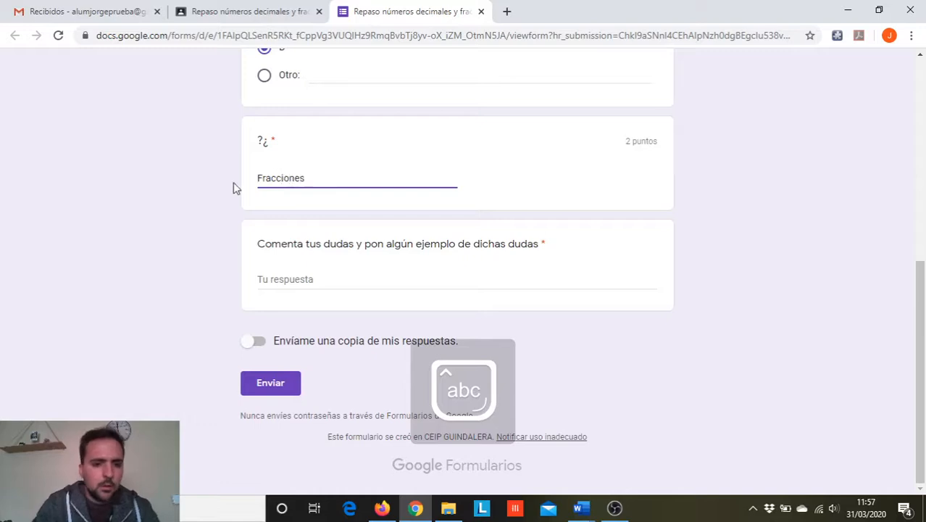
text(cciones)
click(265, 227)
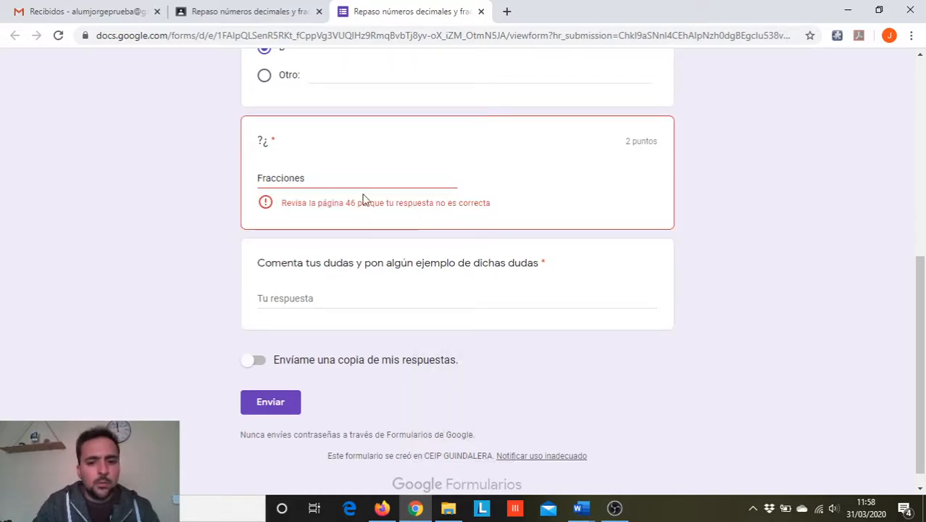
click(323, 177)
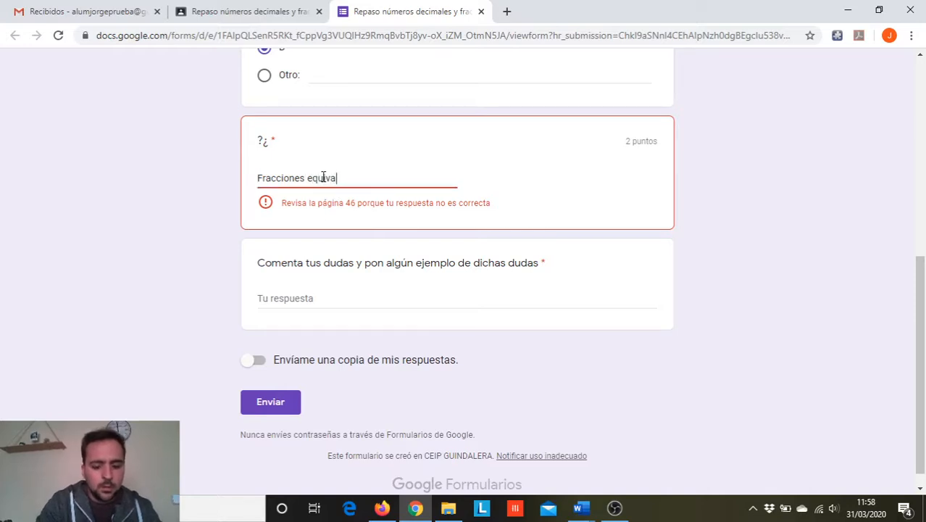
text(equivalentes)
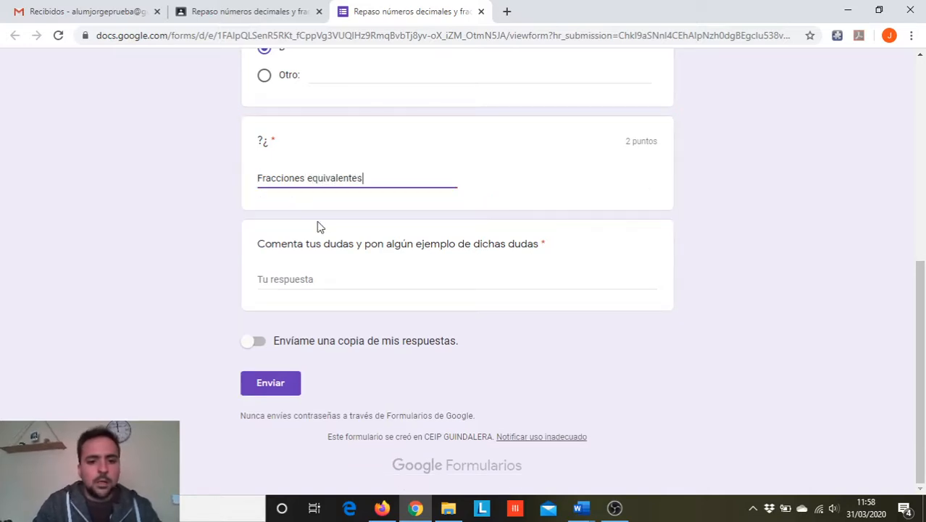
- Enter "Duda sobre" as the answer to the question about doubts and submit the form
click(313, 280)
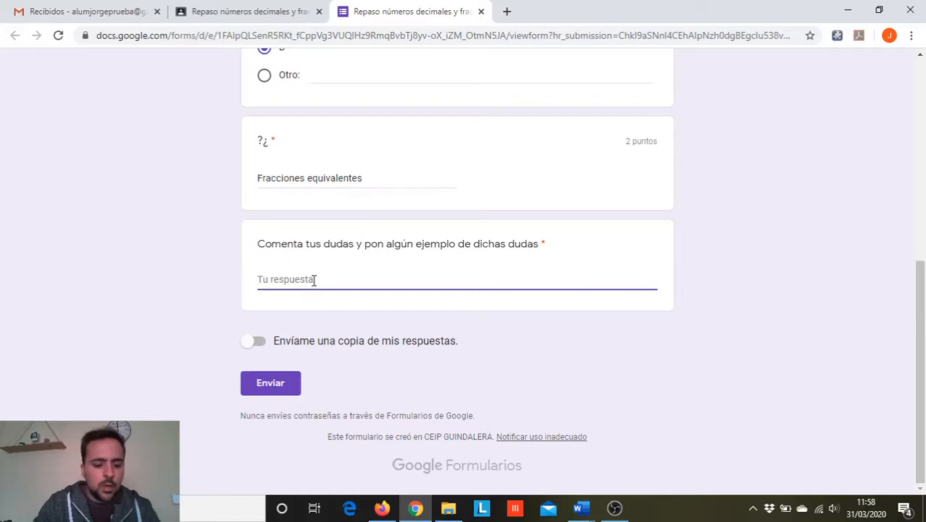
key(Caps_Lock)
text(D)
key(Caps_Lock)
text(uda sobre)
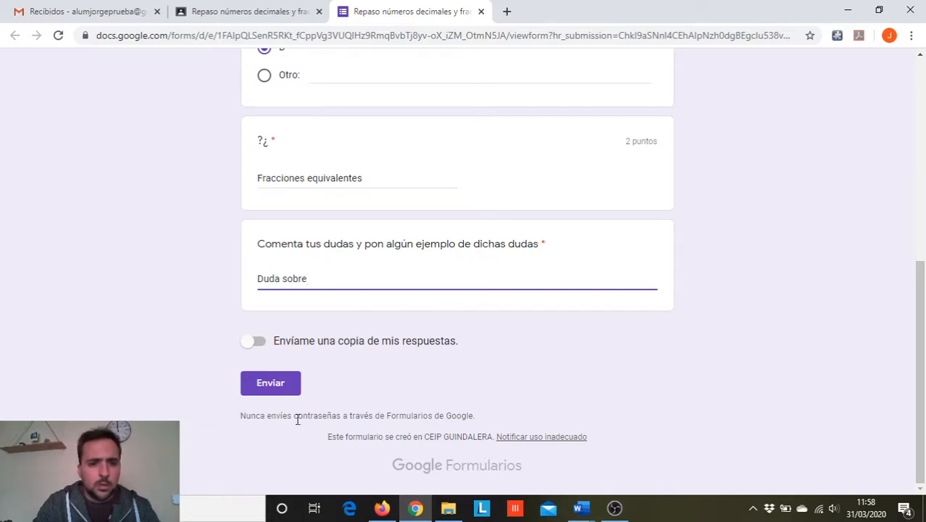
click(271, 388)
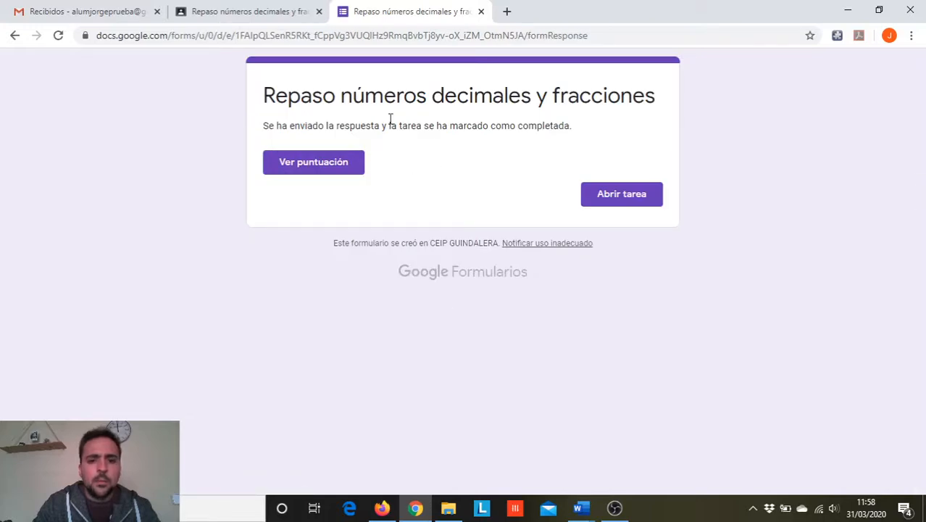
- View the quiz score, review the marking and feedback of each answer, and close the score page
click(302, 168)
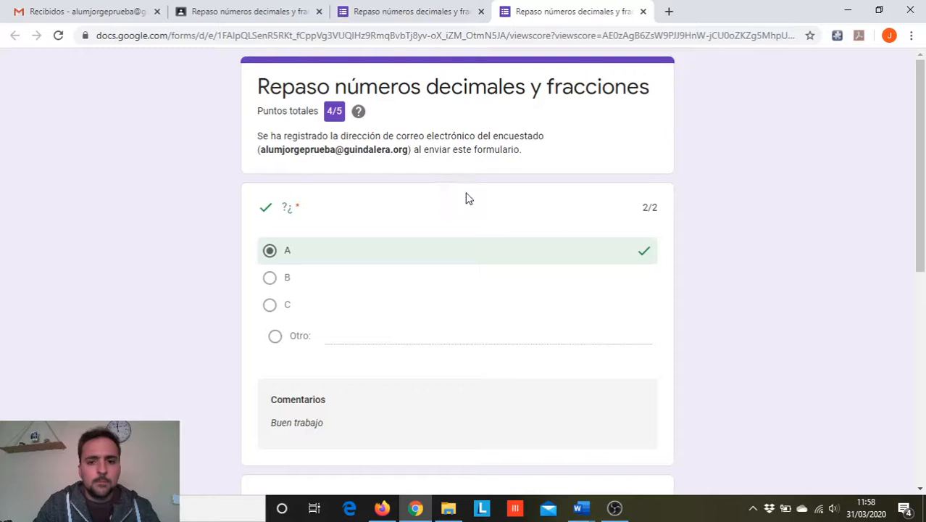
scroll(500, 207, down, 1)
scroll(484, 172, up, 1)
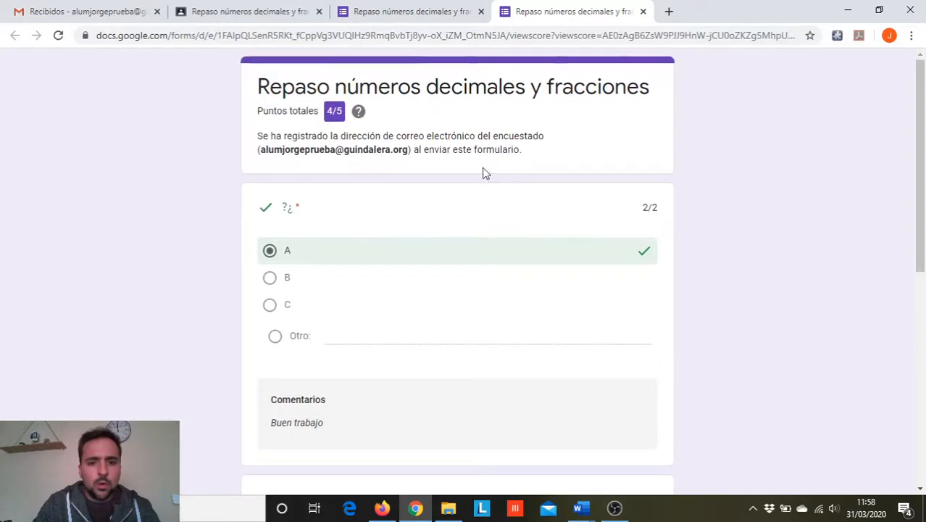
scroll(586, 187, down, 5)
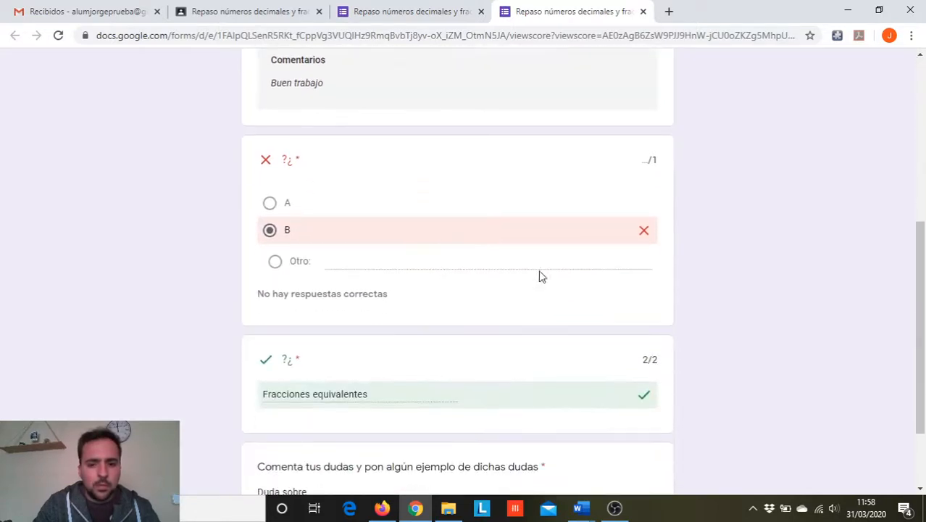
scroll(509, 167, down, 2)
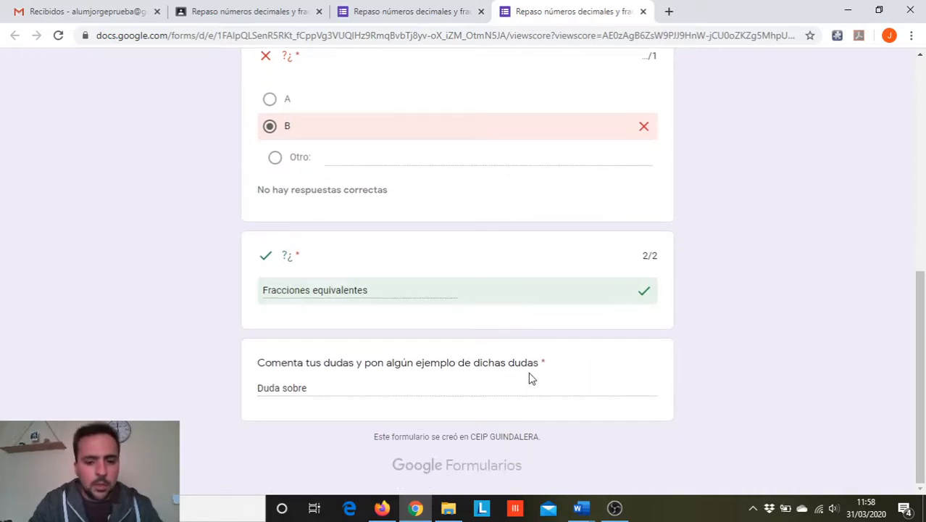
scroll(452, 319, up, 15)
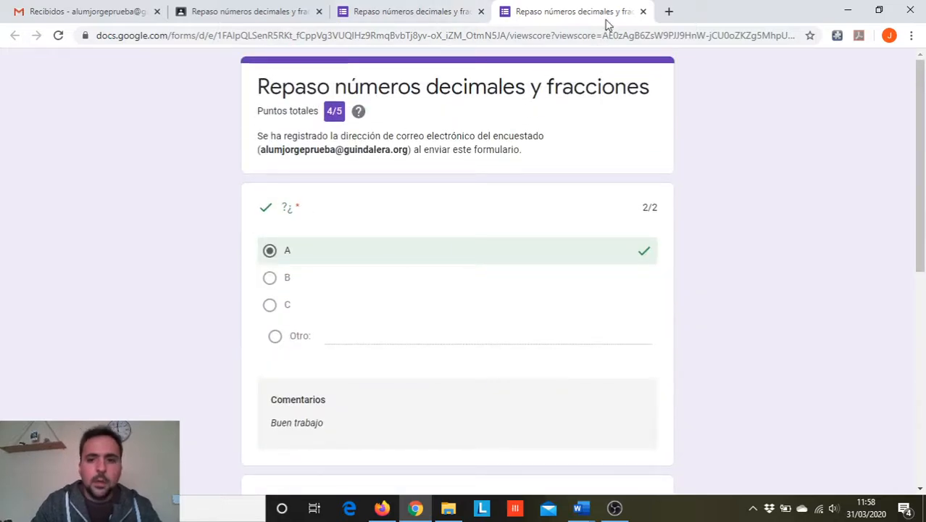
click(643, 12)
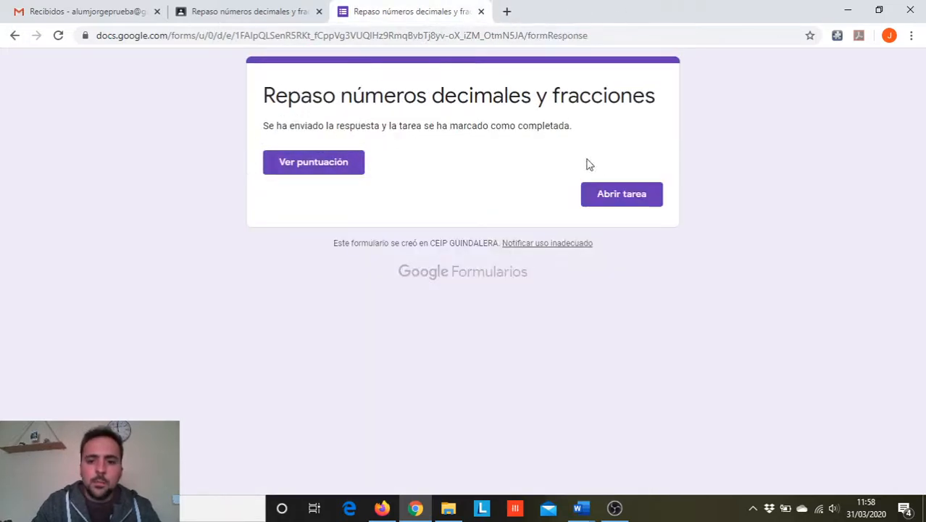
- Open the assignment from the form's confirmation page, magnify its submission status, and close the form page
click(607, 196)
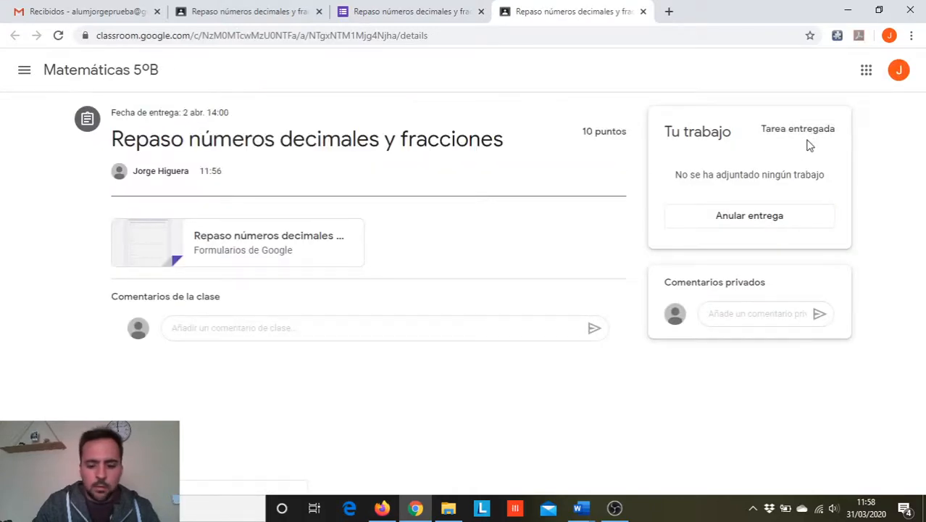
key(super+plus)
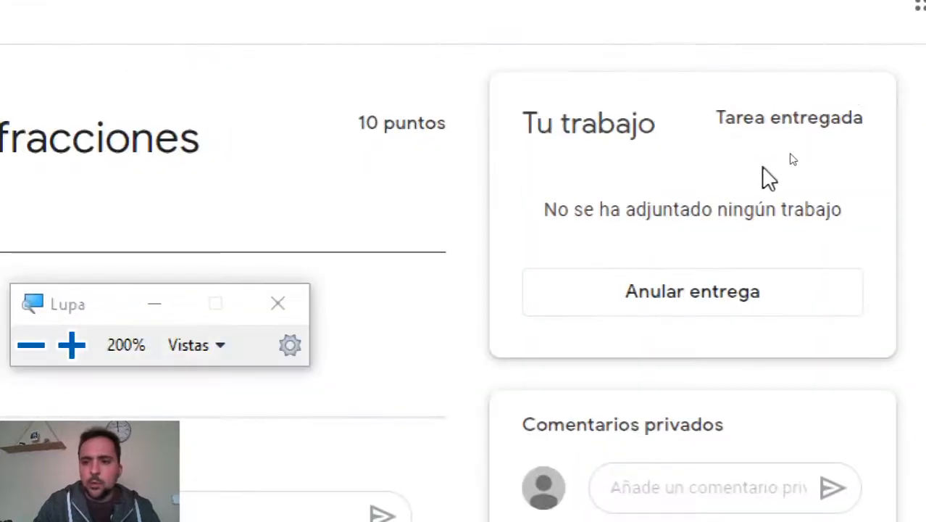
key(super+Escape)
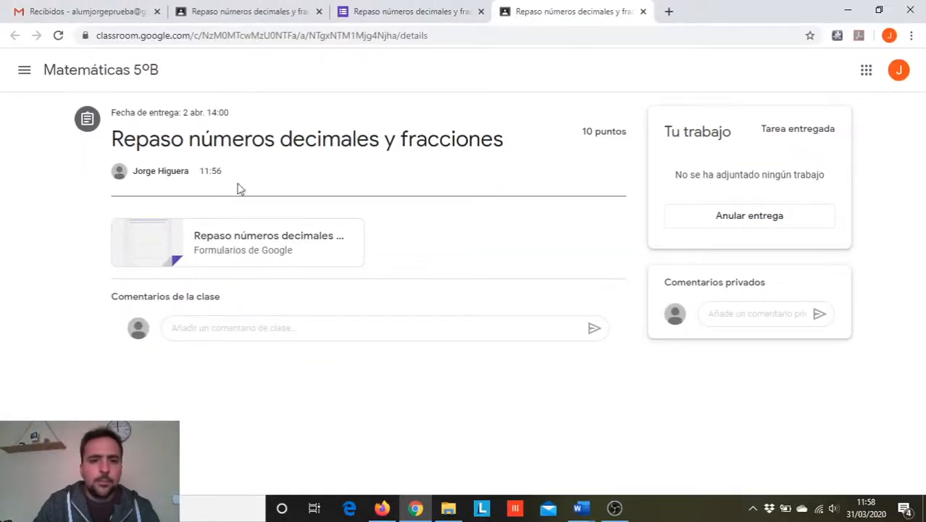
click(480, 12)
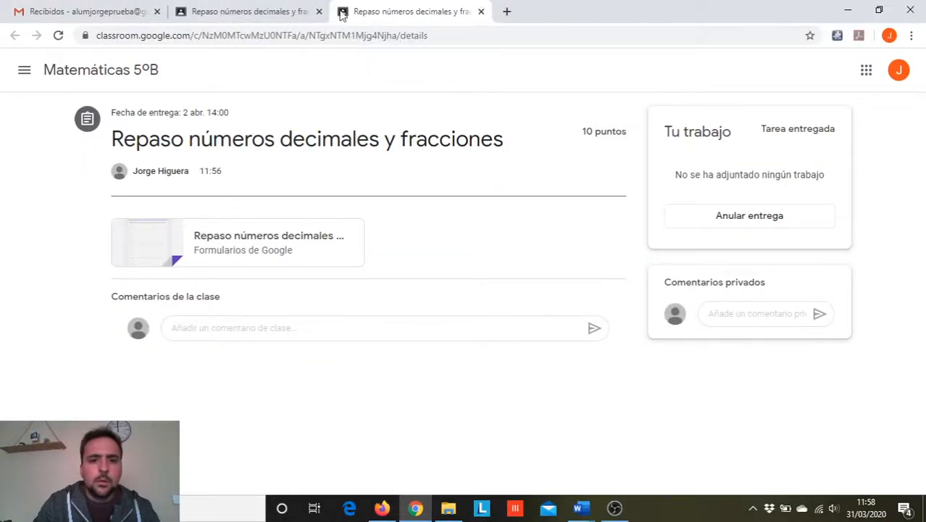
- Reload the student's Gmail inbox, read the "Nueva tarea" notification for the assignment, and return to the inbox
click(97, 10)
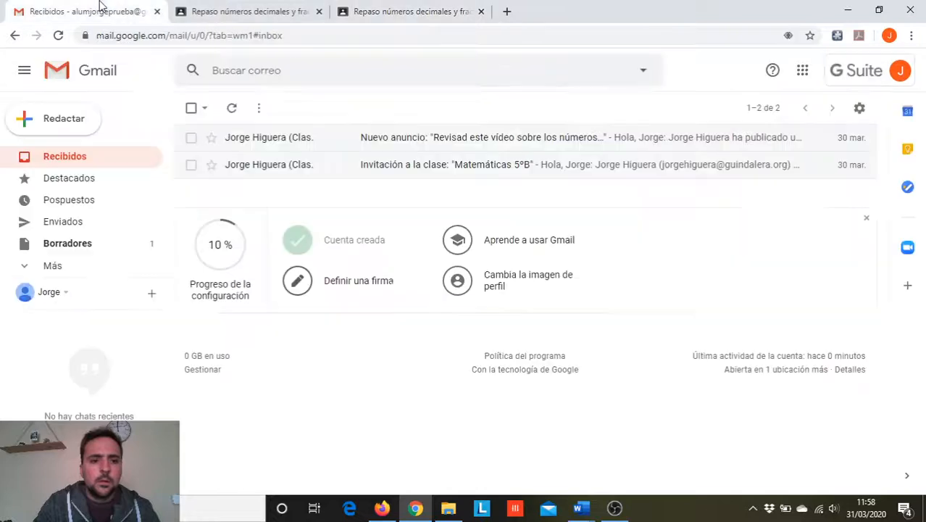
click(63, 38)
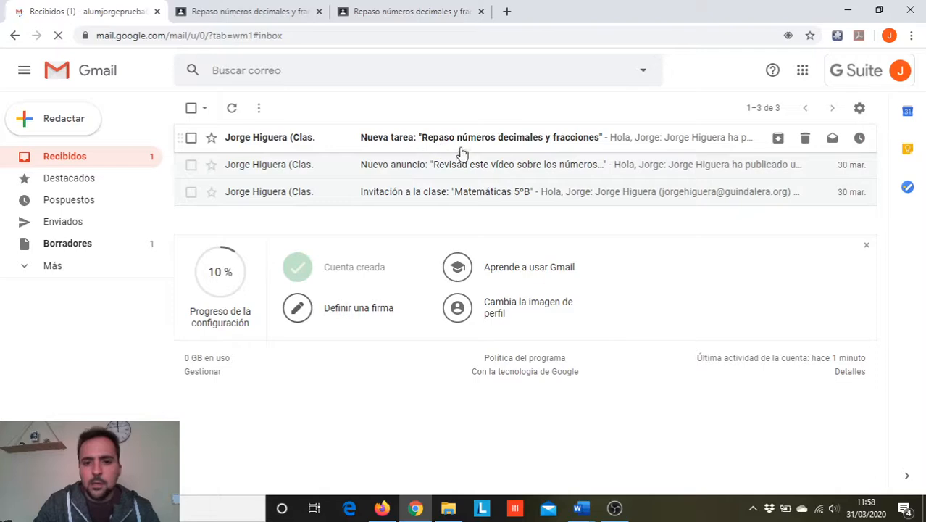
click(344, 139)
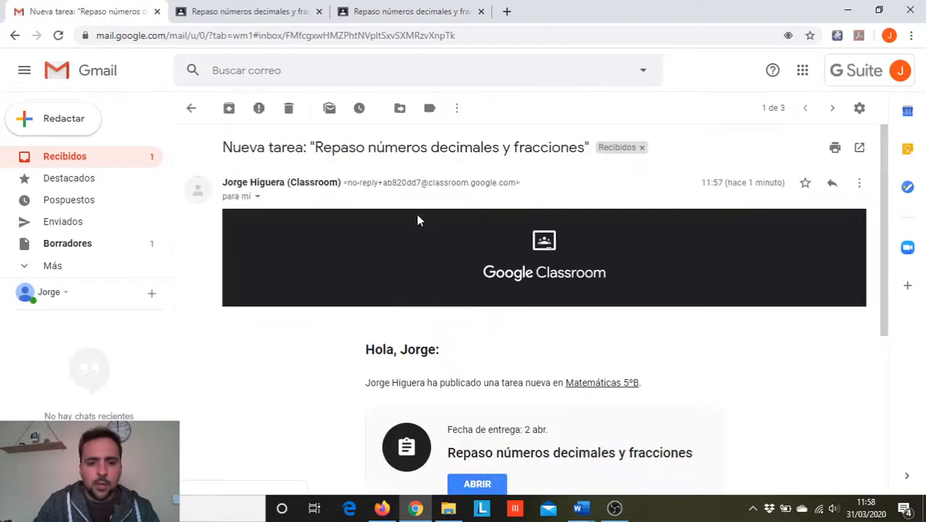
scroll(600, 400, down, 3)
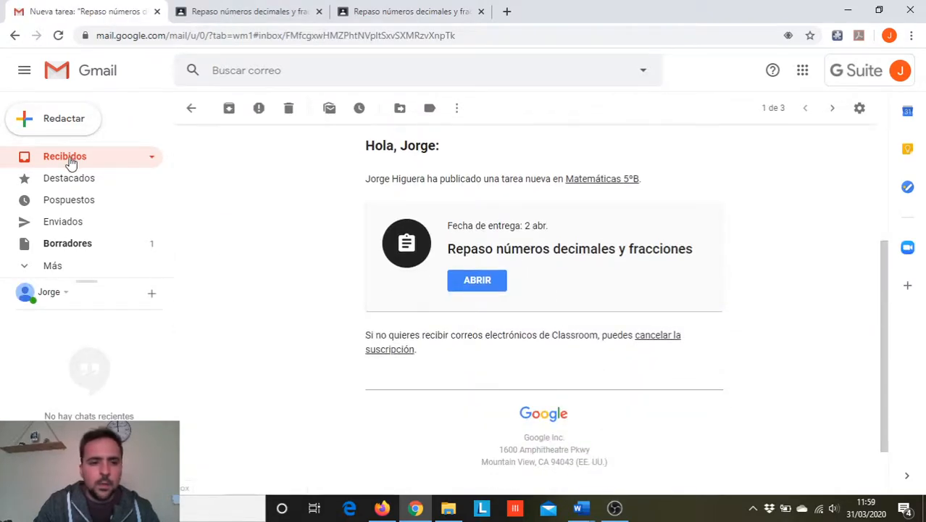
click(70, 161)
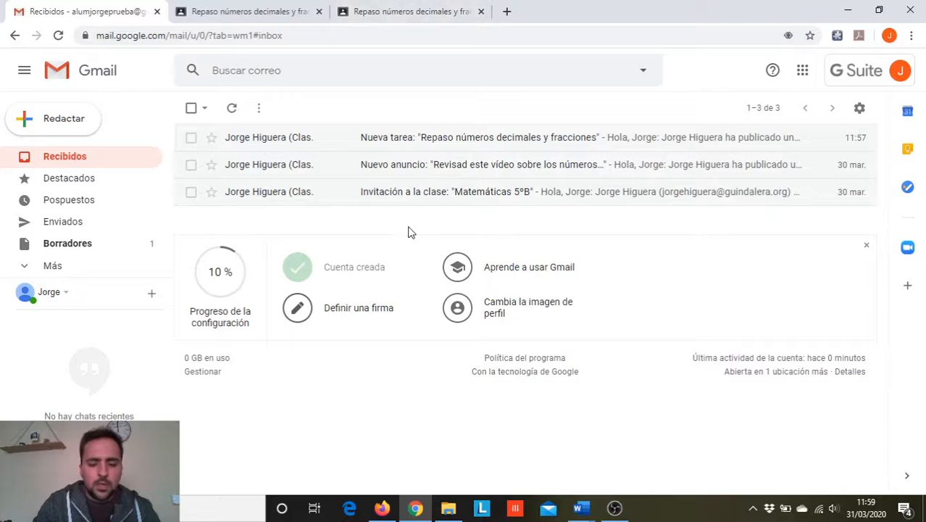
- Switch to Firefox with the teacher account, open the assignment's submitted student work, and magnify the "Importar calificaciones" option
click(384, 510)
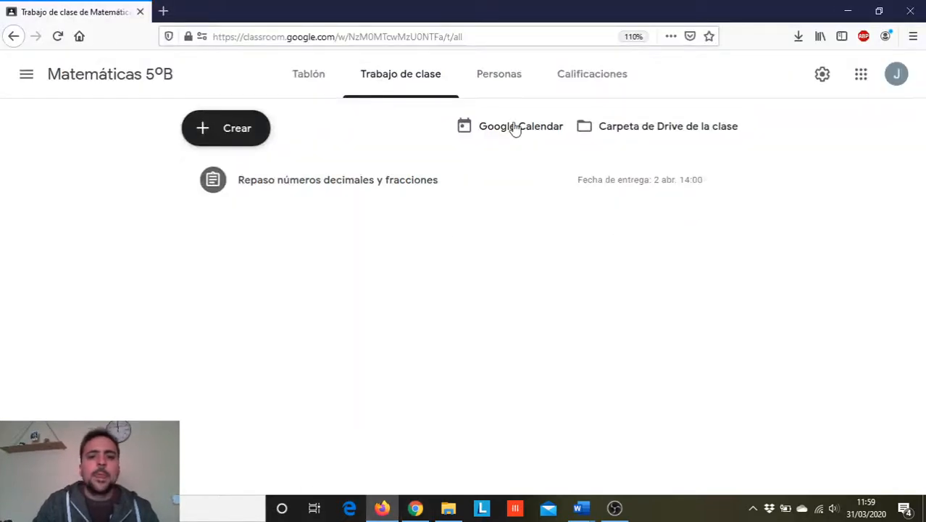
click(453, 184)
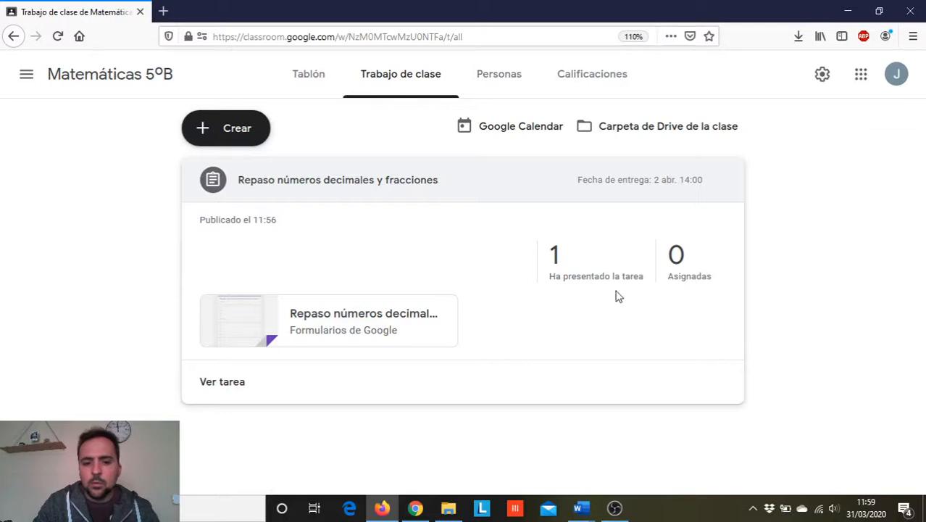
click(589, 264)
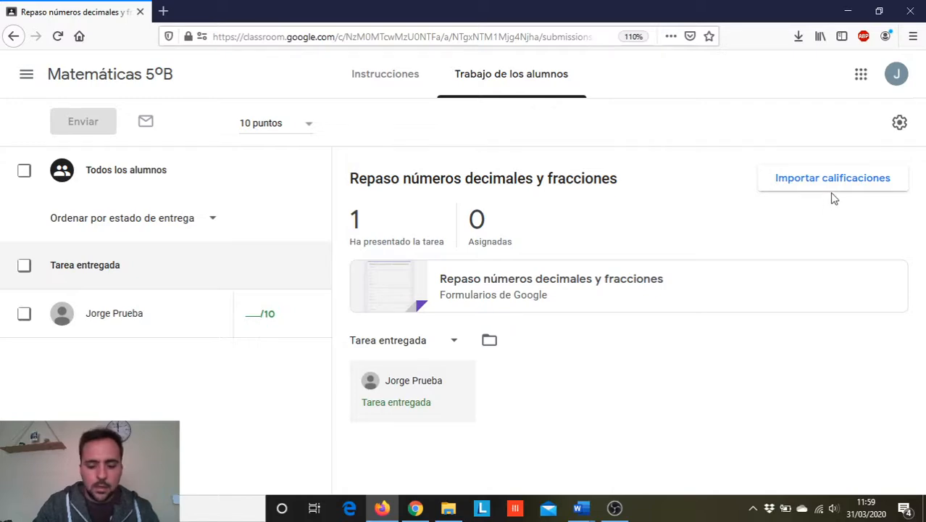
key(super+plus)
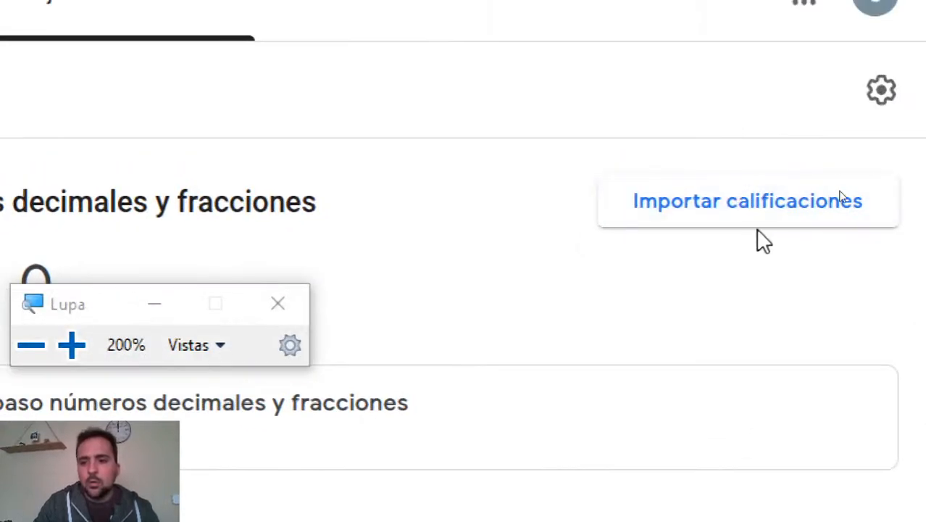
key(super+Escape)
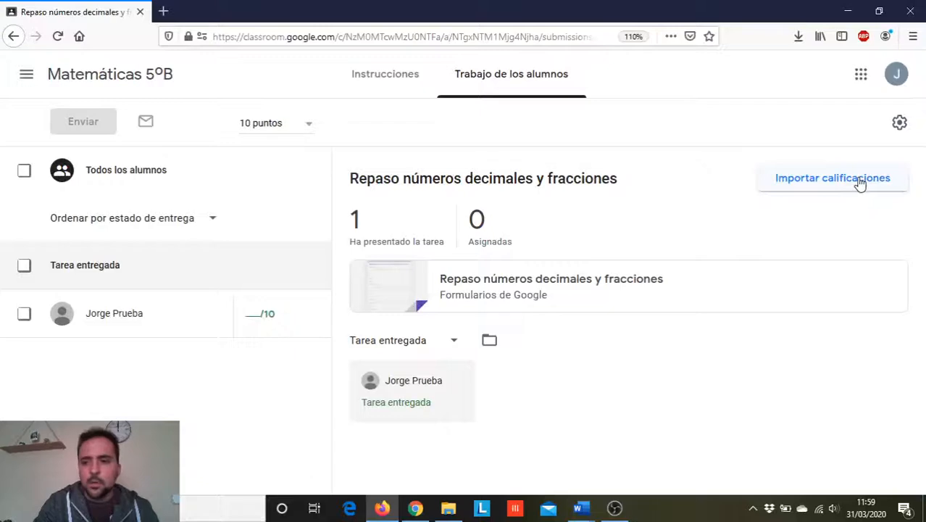
- Import the quiz grades from the form into the assignment and select the student's submission for return
click(859, 180)
click(642, 314)
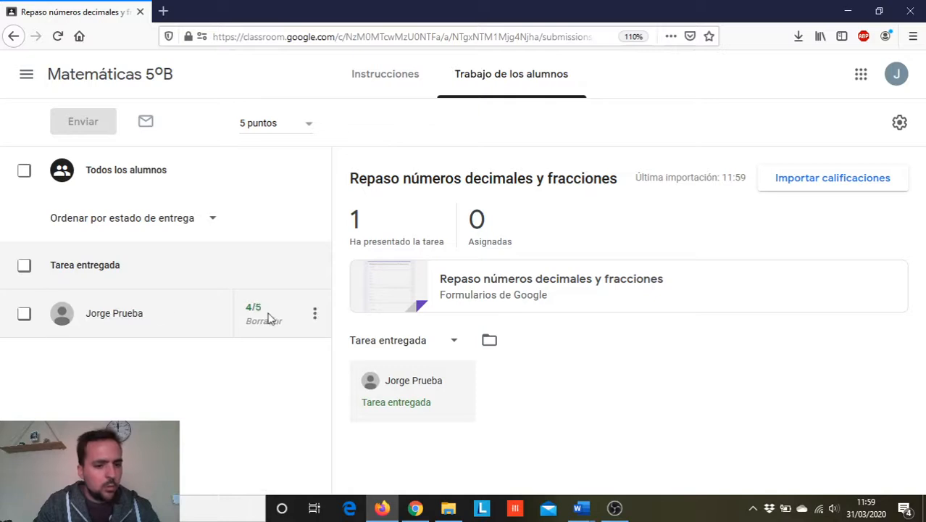
click(24, 314)
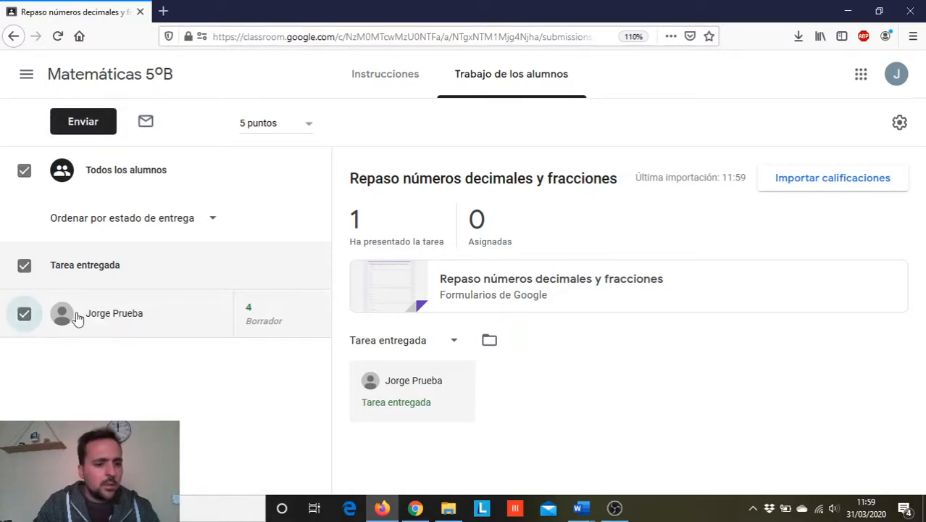
click(68, 129)
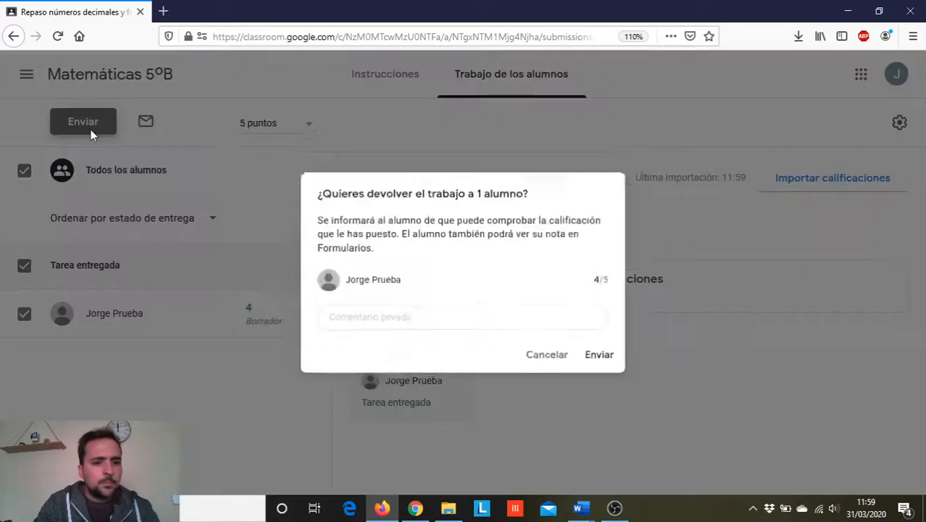
- Add the private comment "Buen trabajo, revisa la parte de..." and return the graded work to the student
click(357, 322)
text(Buen t)
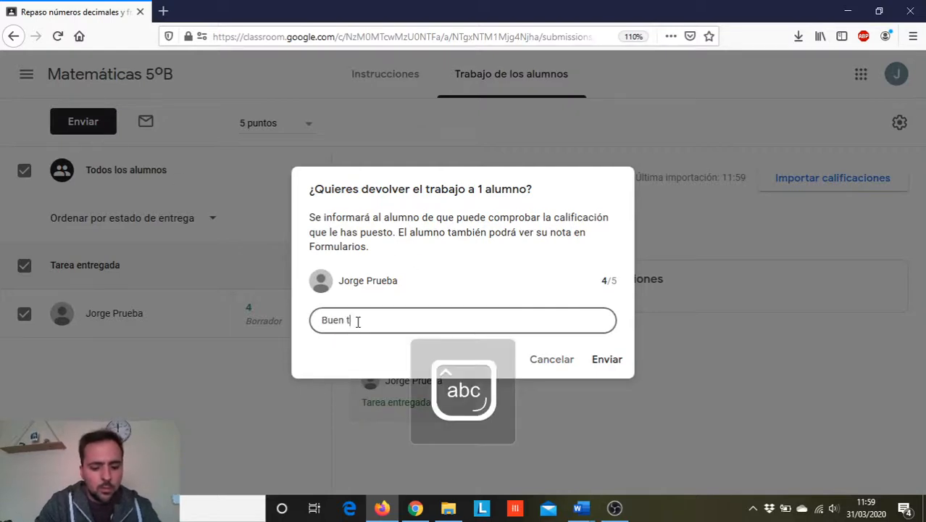
text(rabajo, ti)
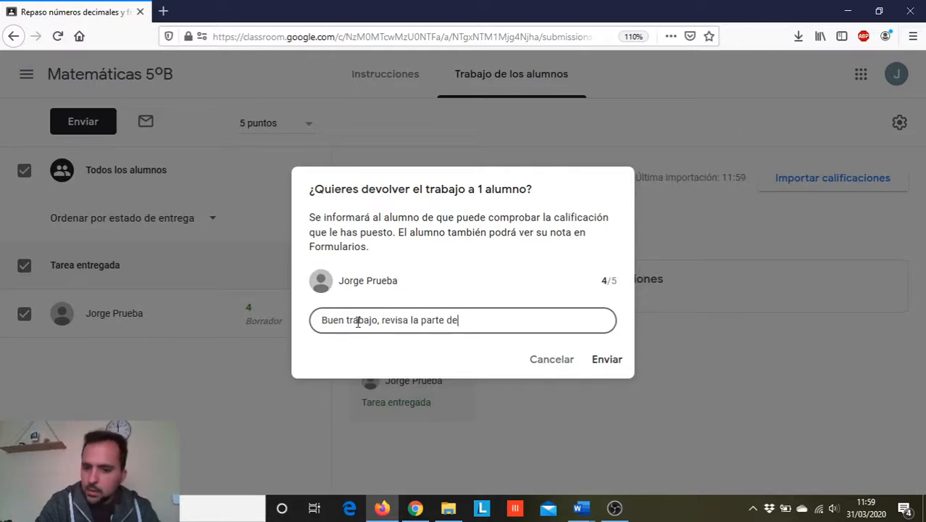
click(606, 361)
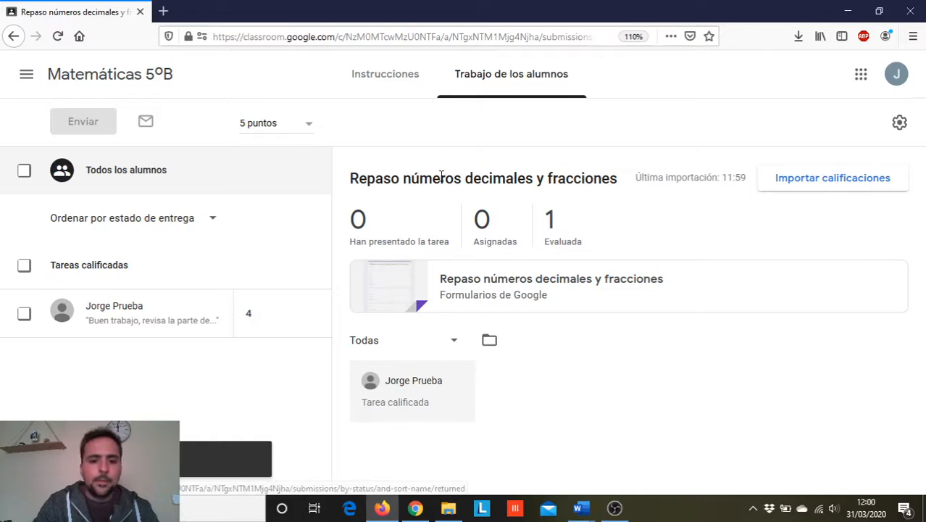
- Switch to Chrome with the student account and read the "Calificación de" email about the assignment
click(416, 509)
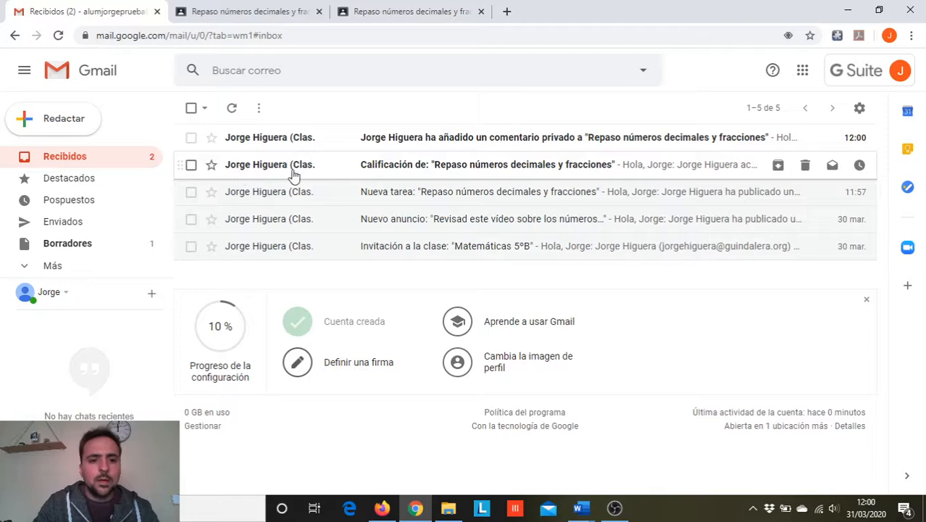
click(351, 166)
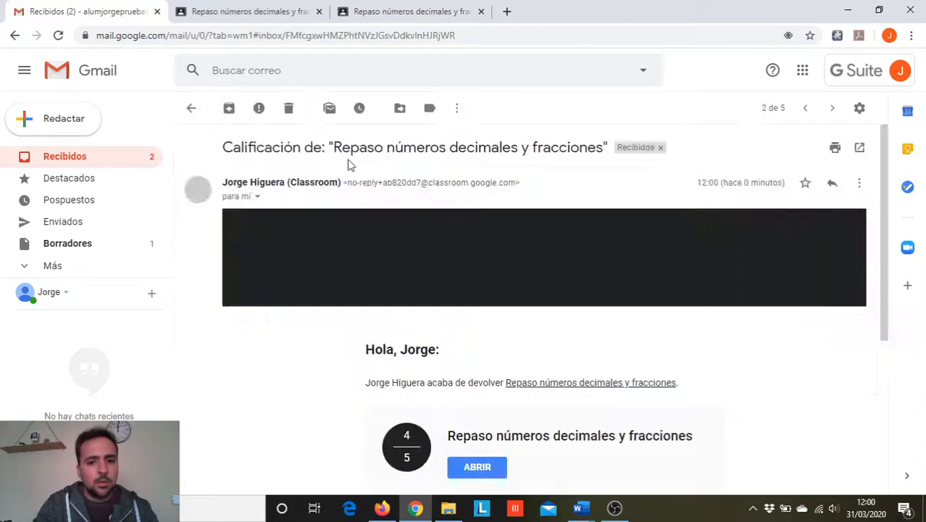
scroll(506, 367, down, 2)
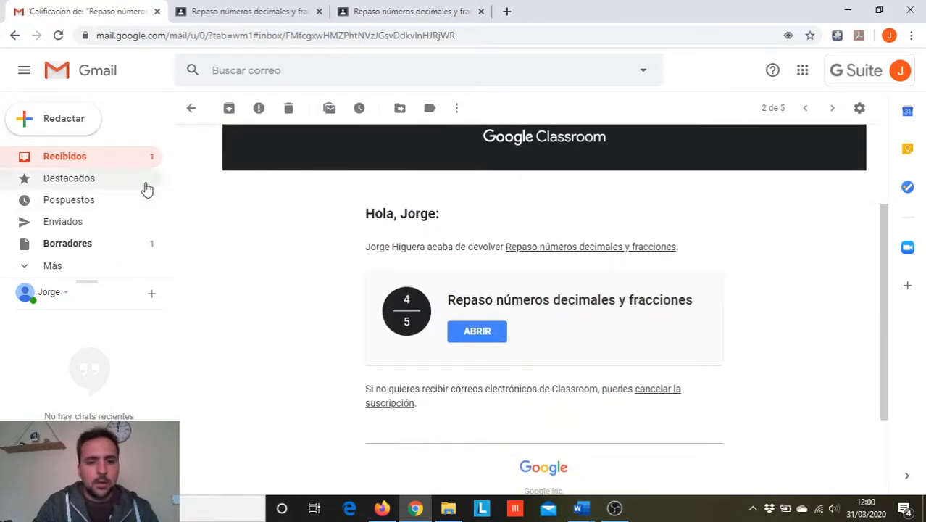
- Return to the inbox and read the email about the teacher's private comment on the assignment
click(82, 162)
click(333, 139)
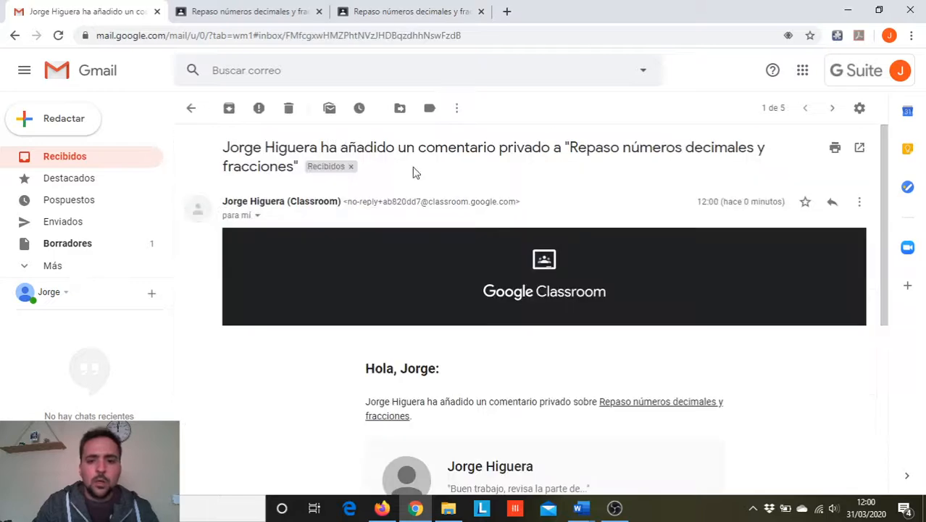
scroll(713, 165, down, 4)
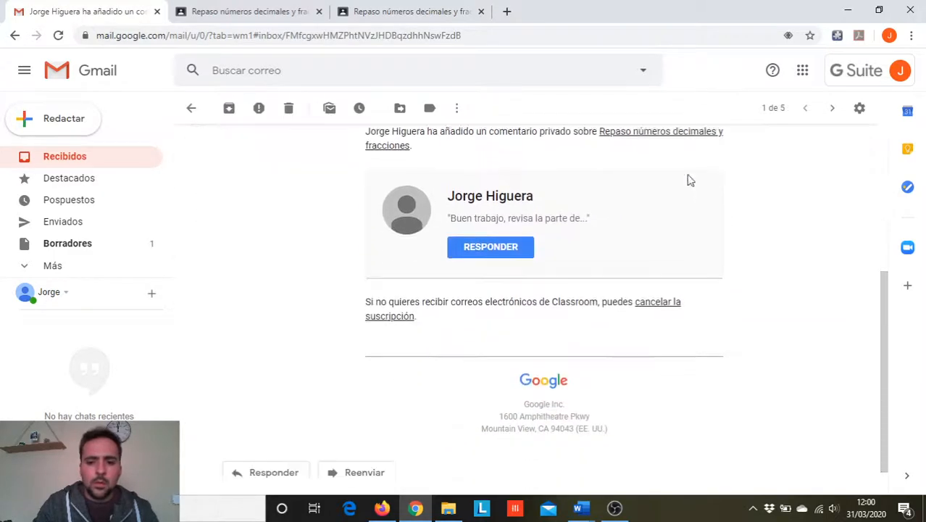
scroll(576, 290, up, 2)
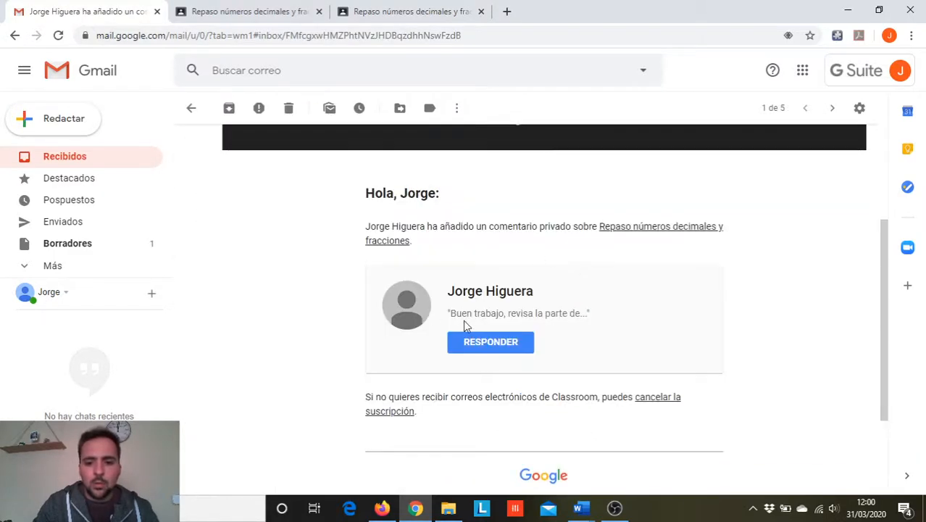
scroll(526, 324, up, 1)
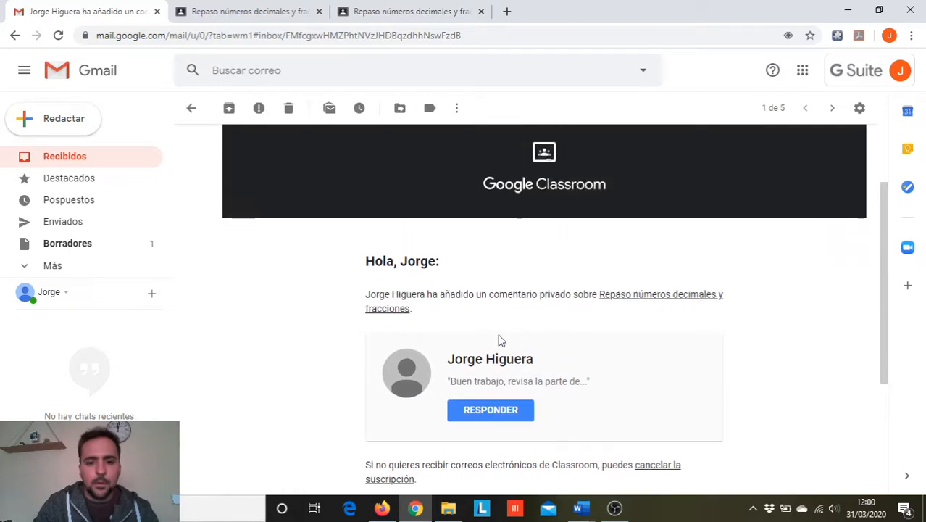
- Open the assignment from the private comment email and magnify its grade and the teacher's private comment
click(494, 409)
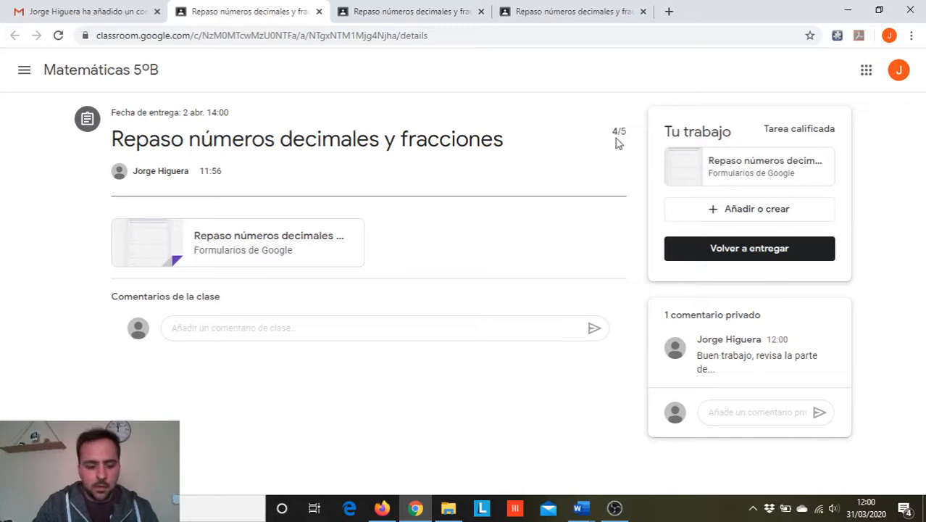
key(super+plus)
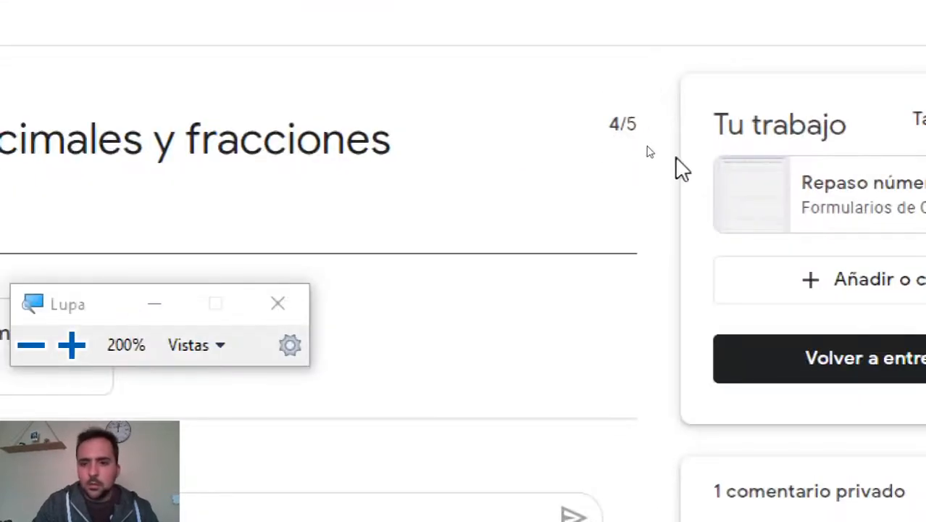
key(super+Escape)
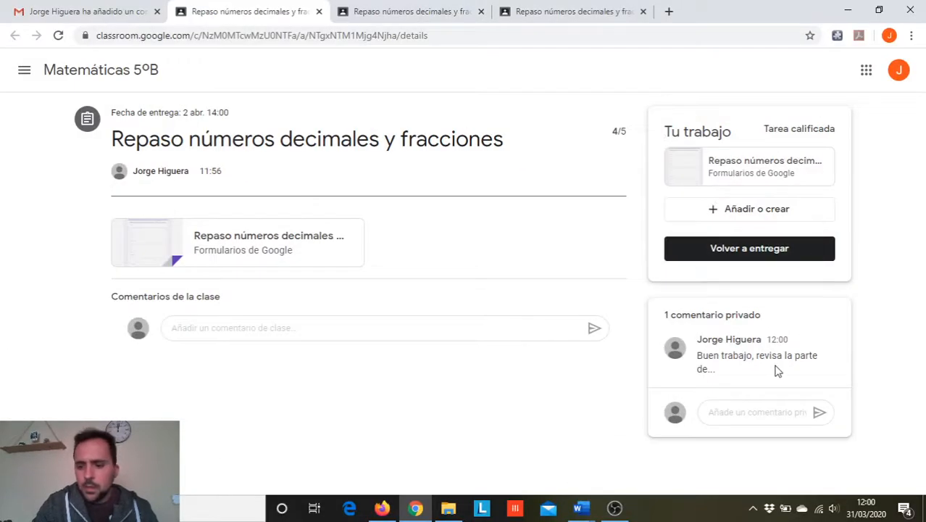
key(super+plus)
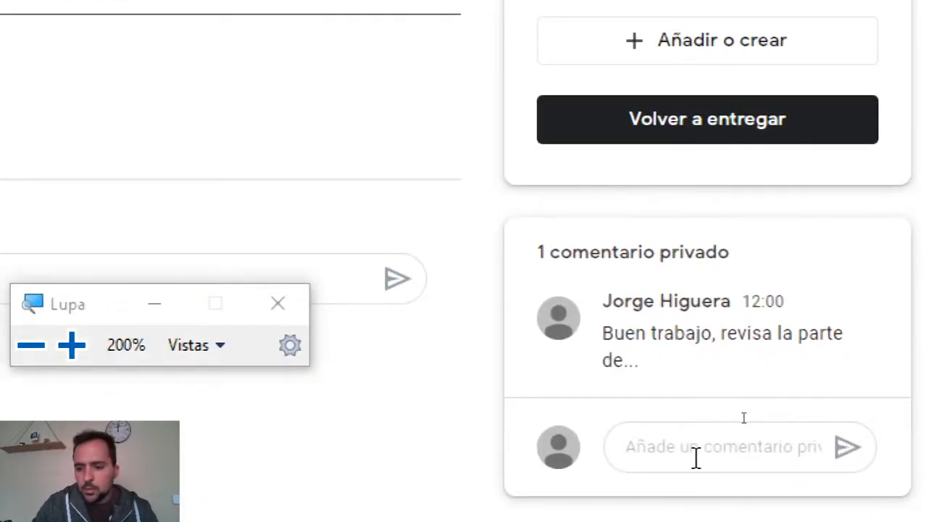
key(super+Escape)
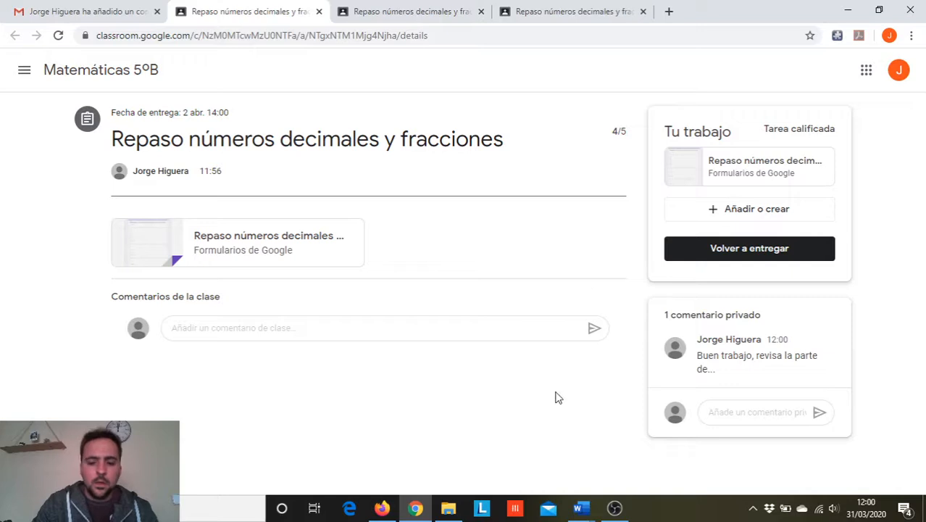
- Switch to Firefox with the teacher account and open the gradebook (Calificaciones) of the Matemáticas 5ºB class
click(384, 506)
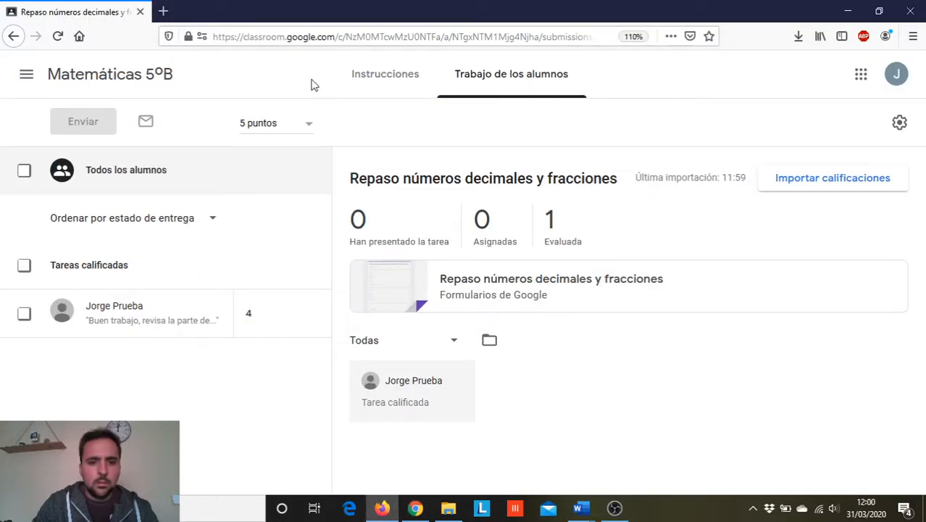
click(119, 75)
click(407, 95)
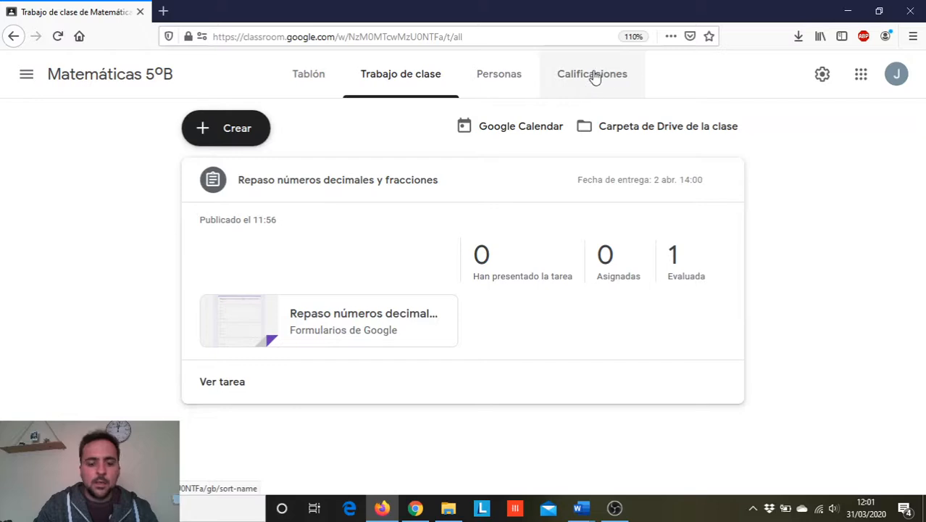
key(super+plus)
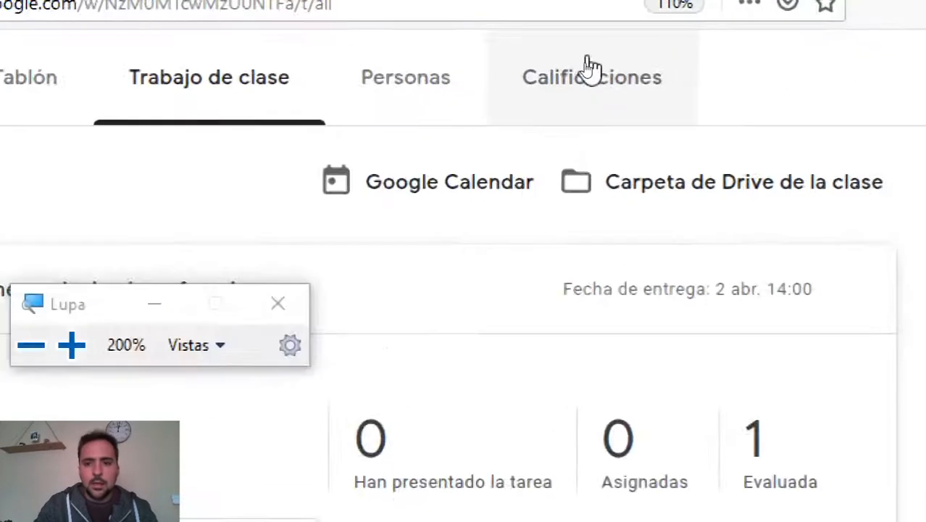
click(596, 77)
key(super+Escape)
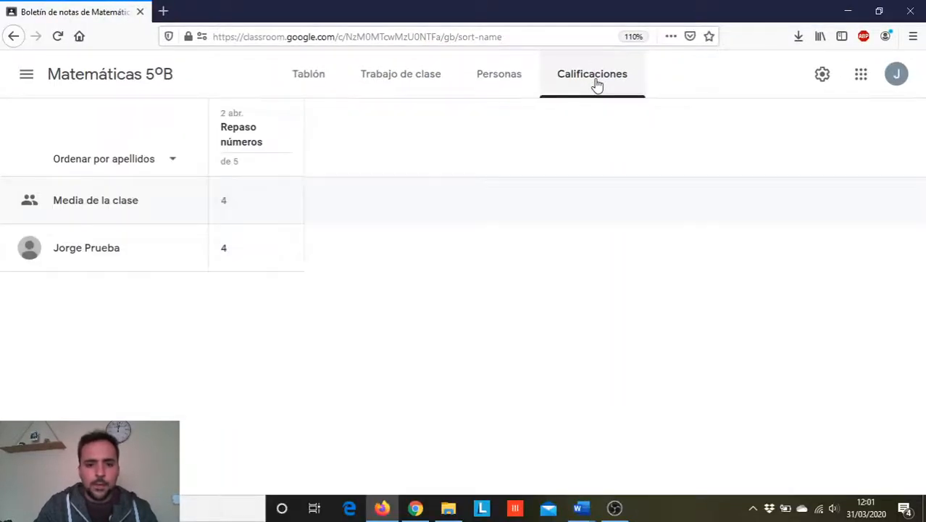